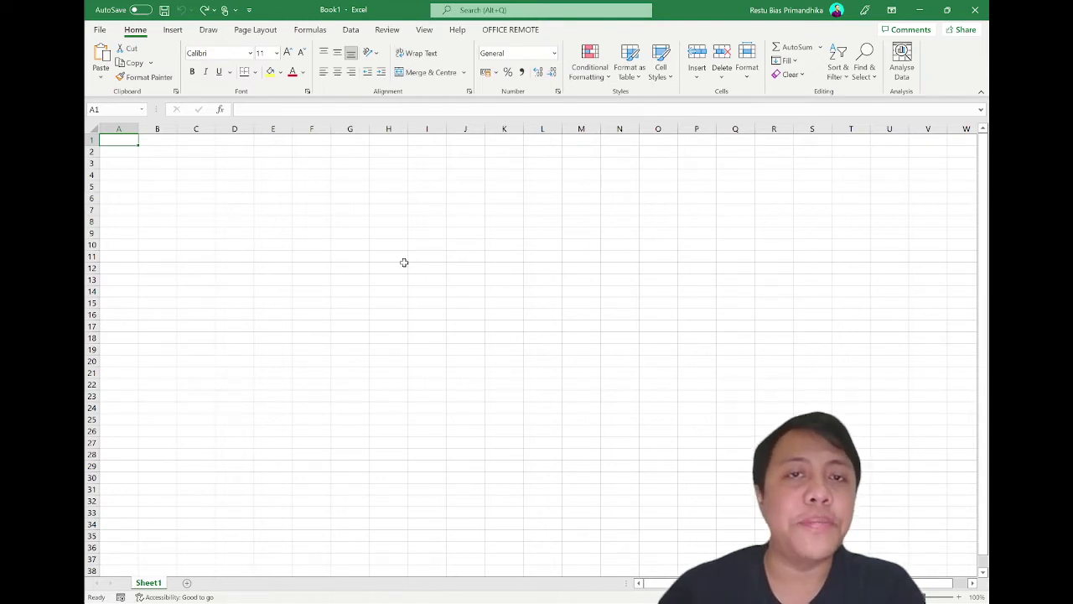
Show the Number Format dropdown, listing General, Currency, Date, Percentage, Fraction and Text.
click(554, 53)
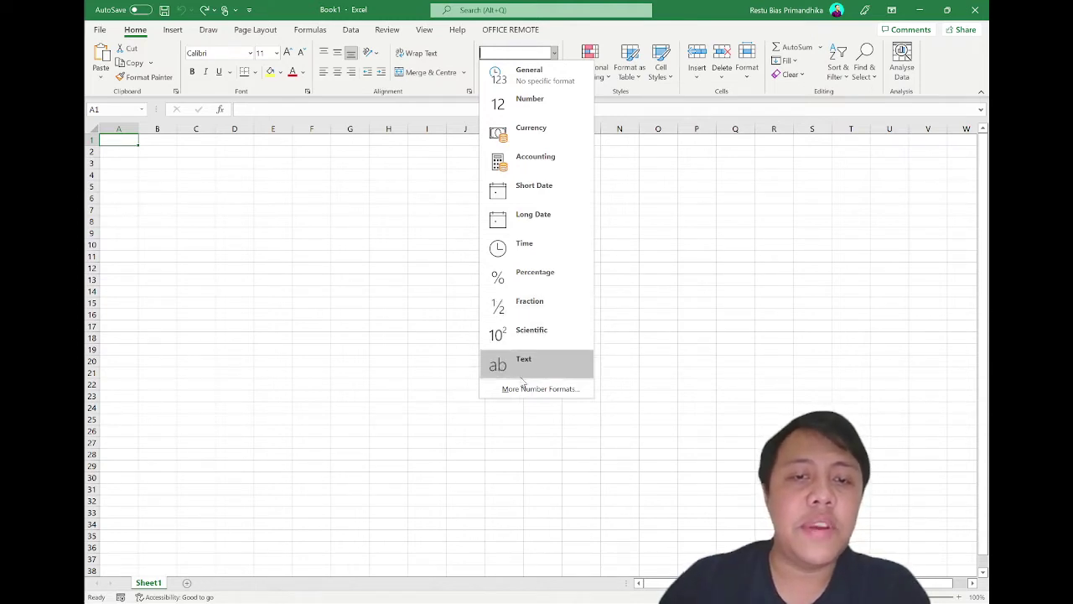
Dismiss the number format list by clicking the sheet, keeping the cells in General format.
click(384, 209)
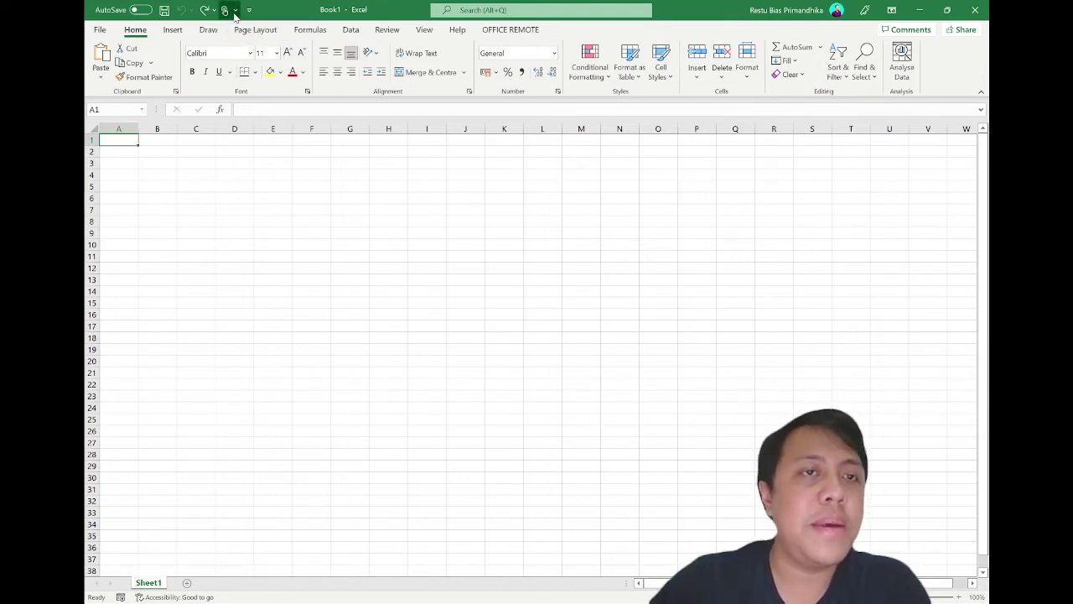
click(235, 13)
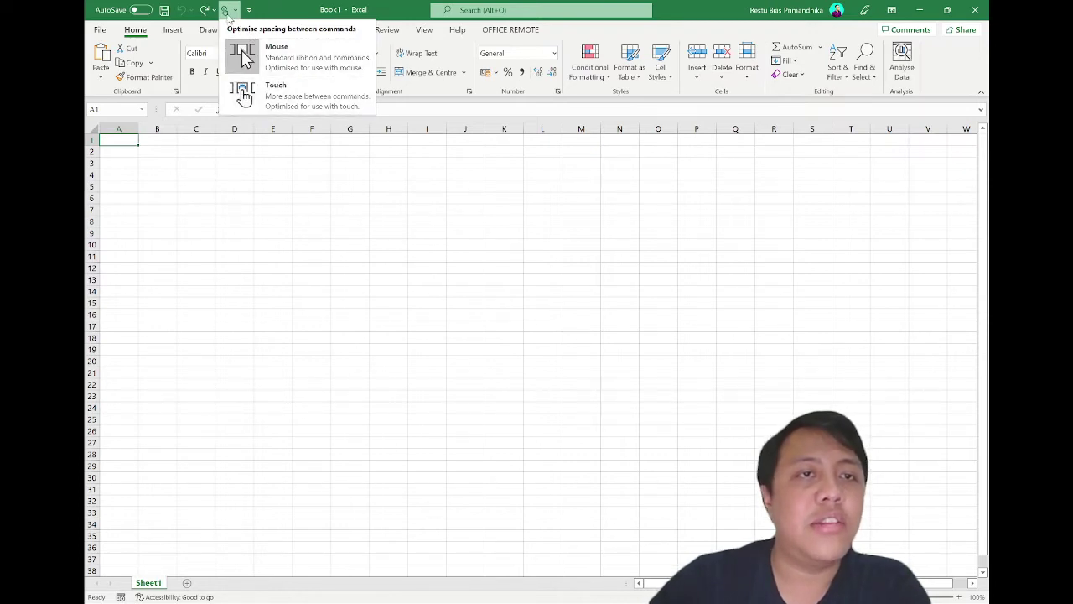
click(256, 56)
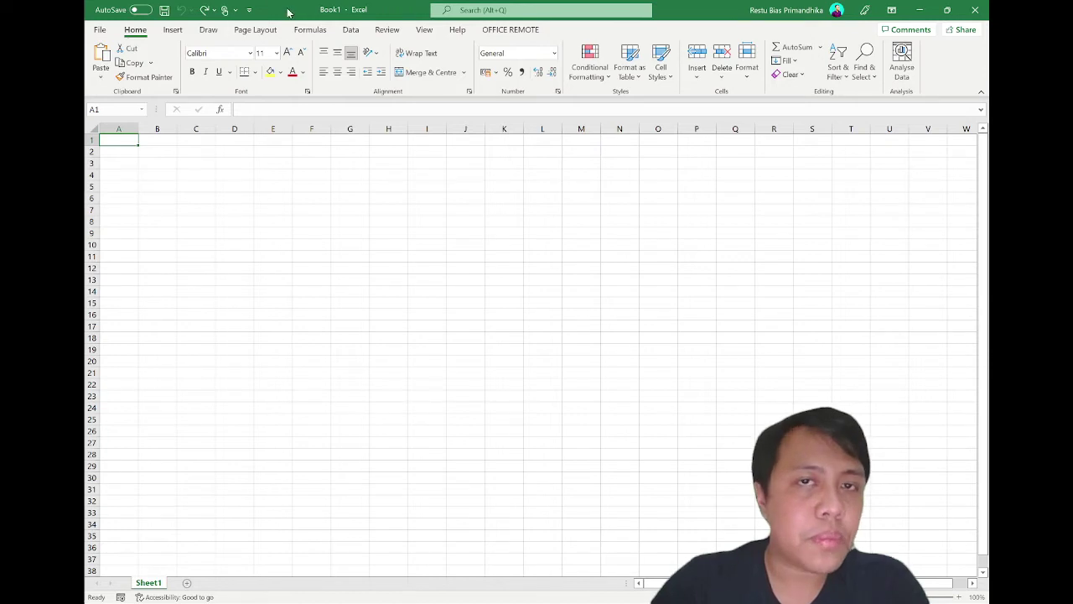
click(459, 12)
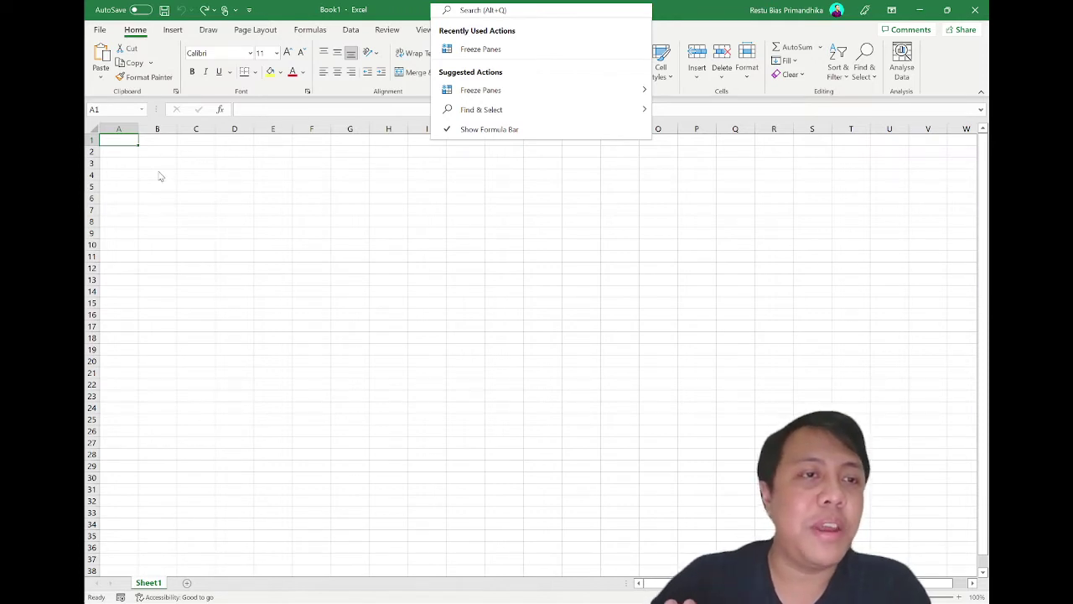
key(Escape)
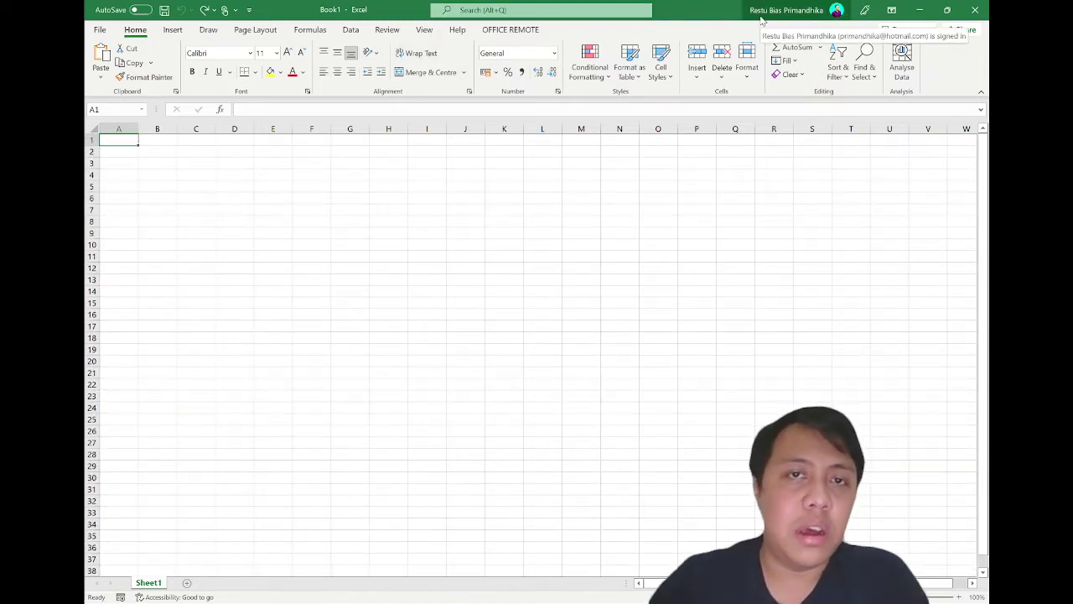
click(762, 19)
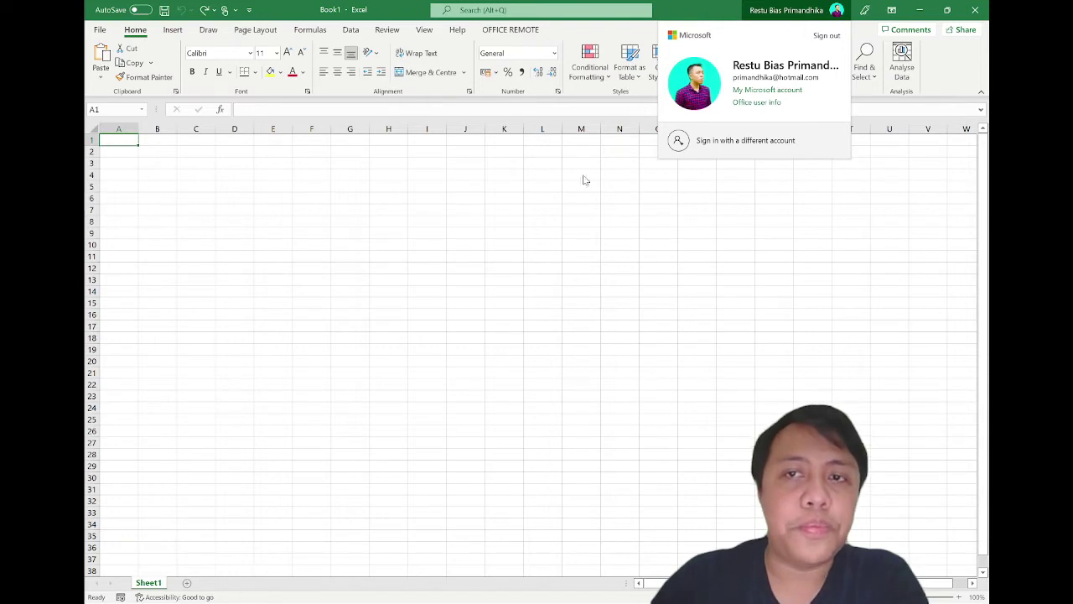
click(525, 174)
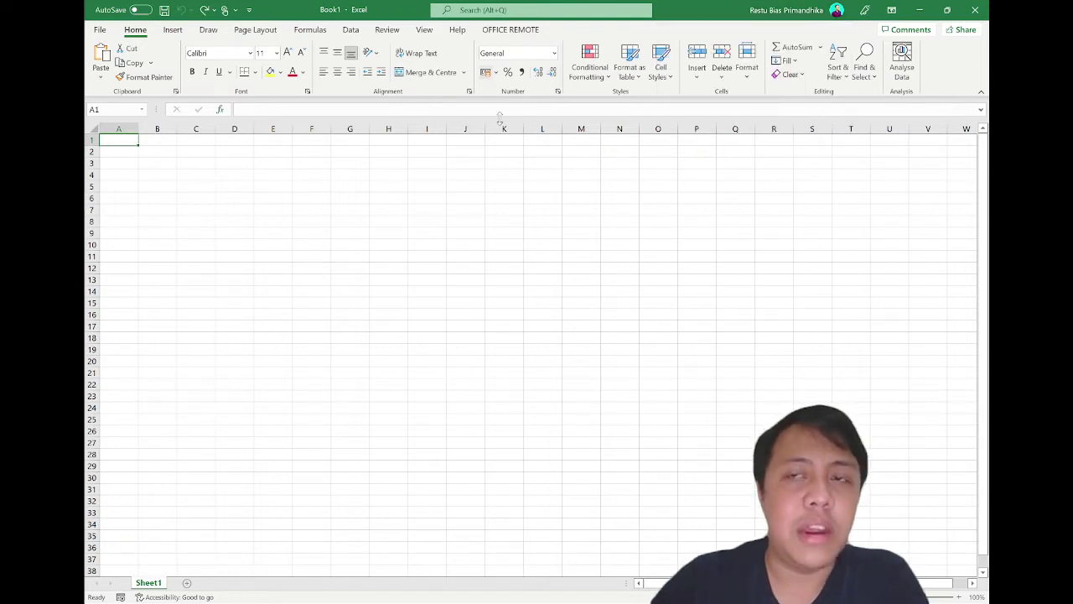
click(784, 10)
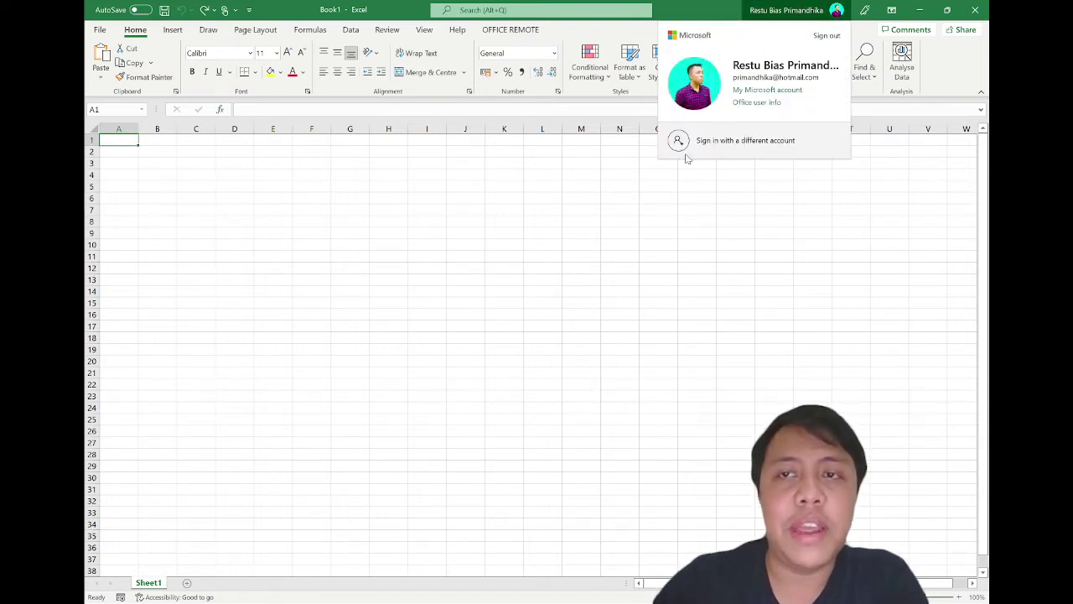
click(783, 12)
click(837, 10)
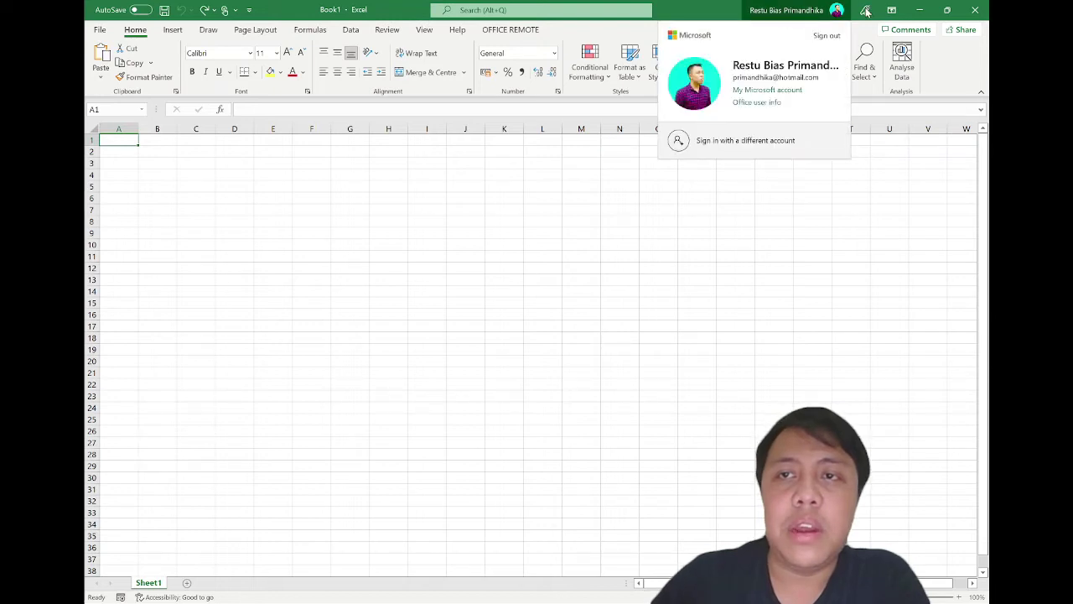
click(866, 10)
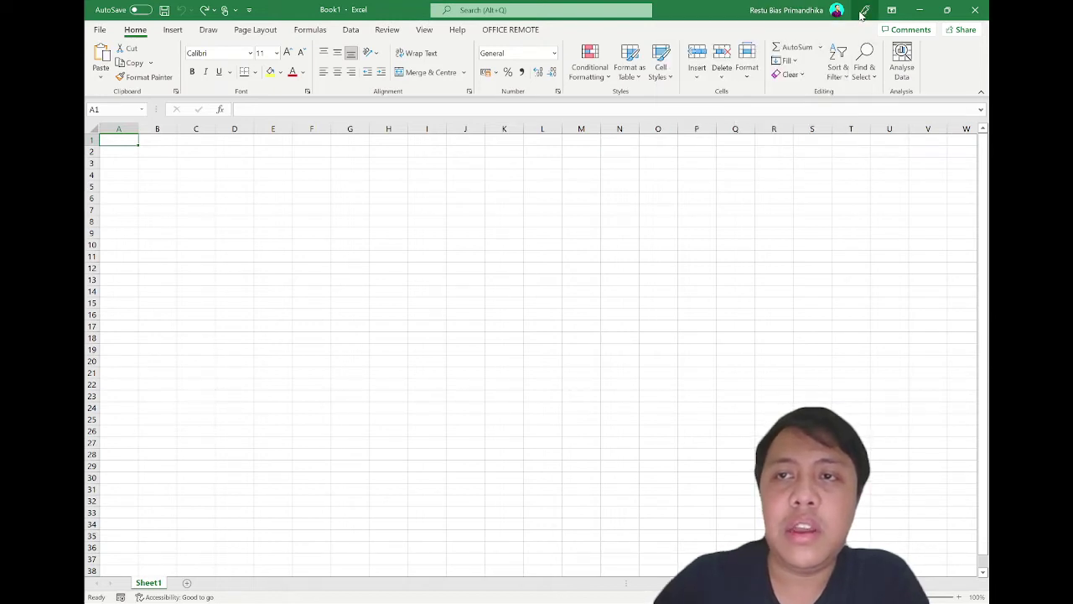
click(864, 10)
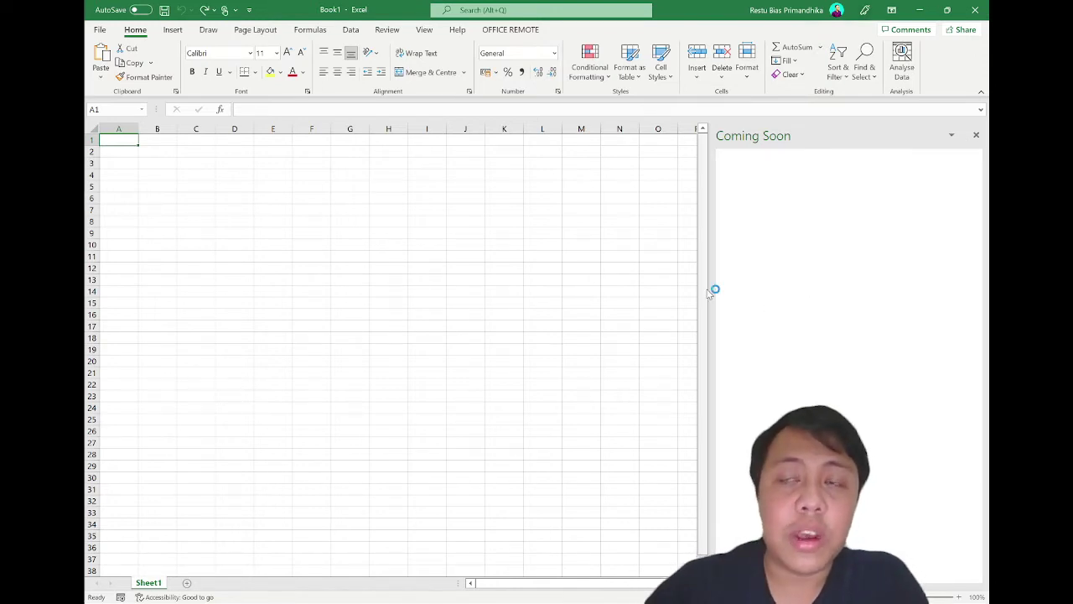
click(975, 135)
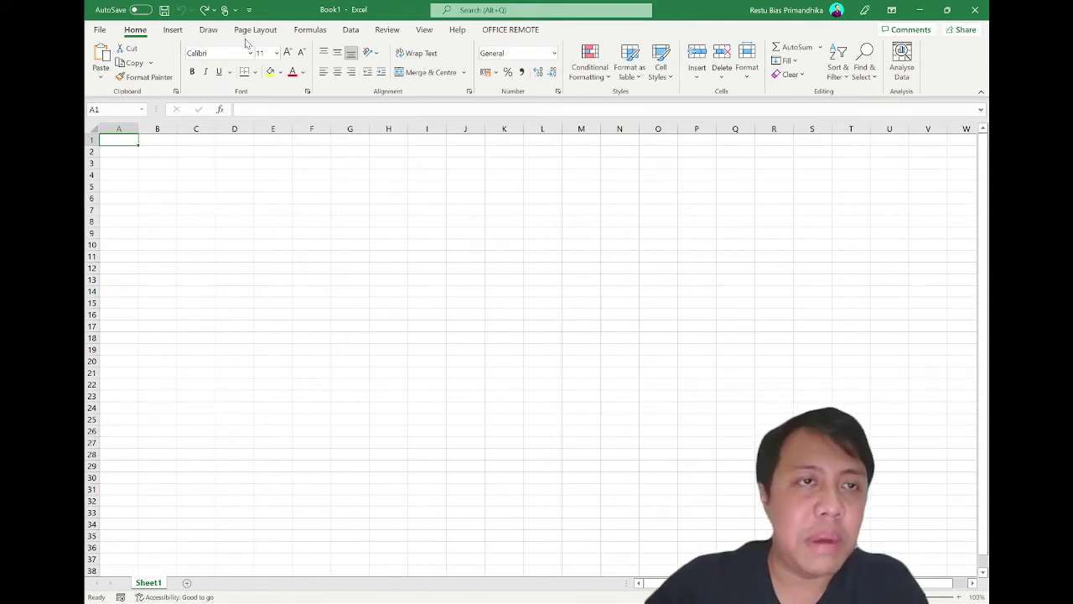
click(891, 12)
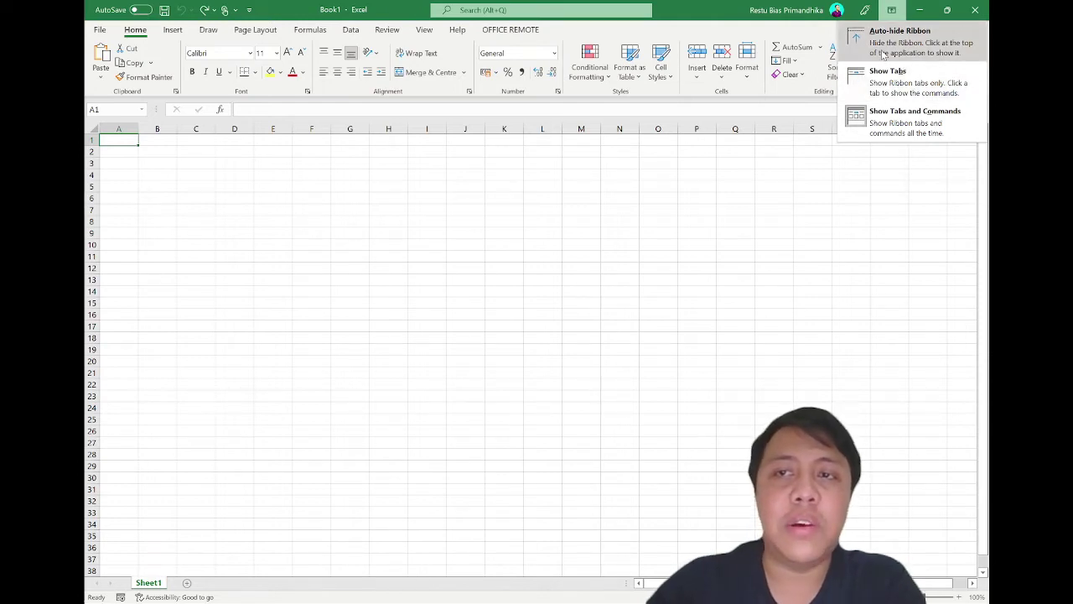
click(883, 52)
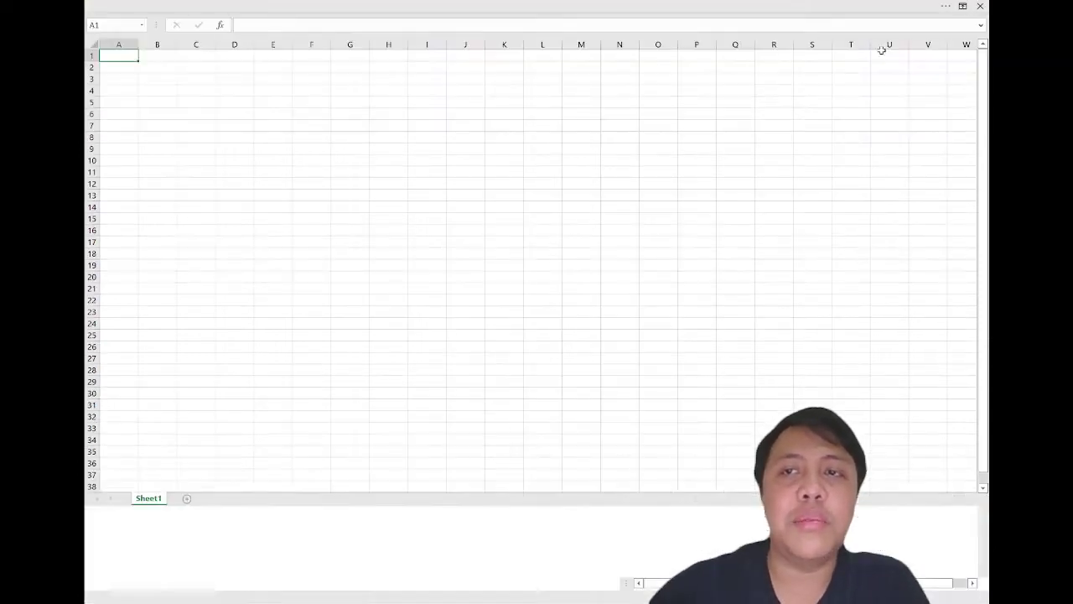
click(962, 6)
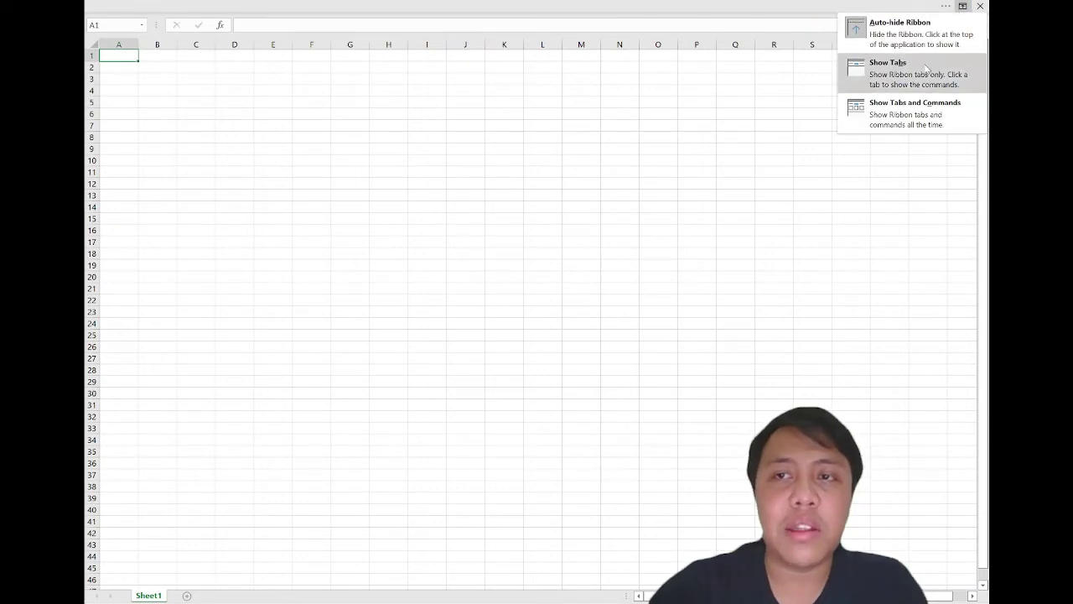
click(926, 69)
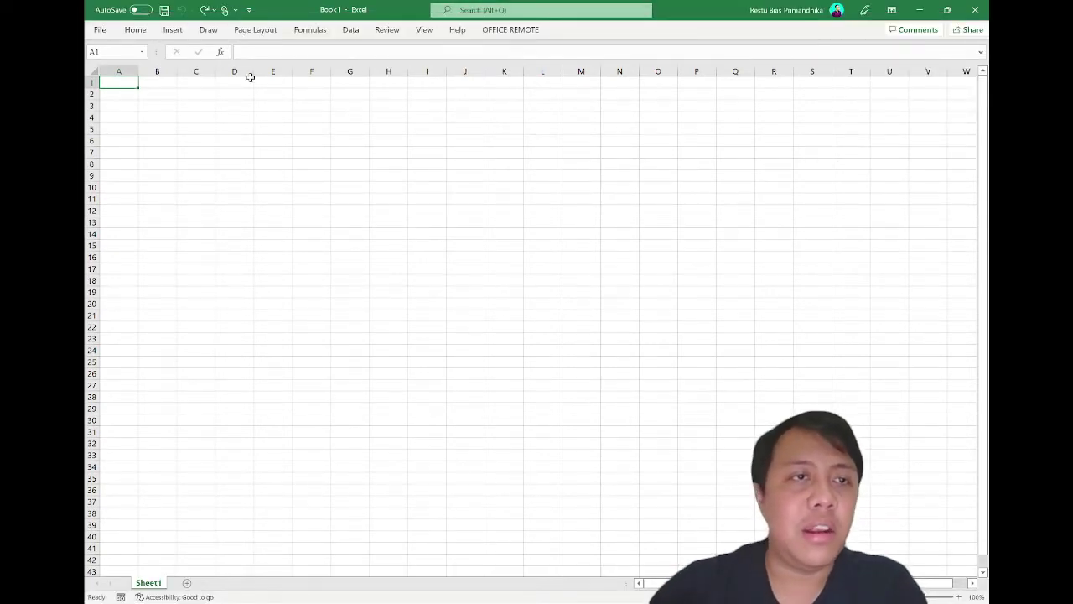
click(891, 10)
click(894, 130)
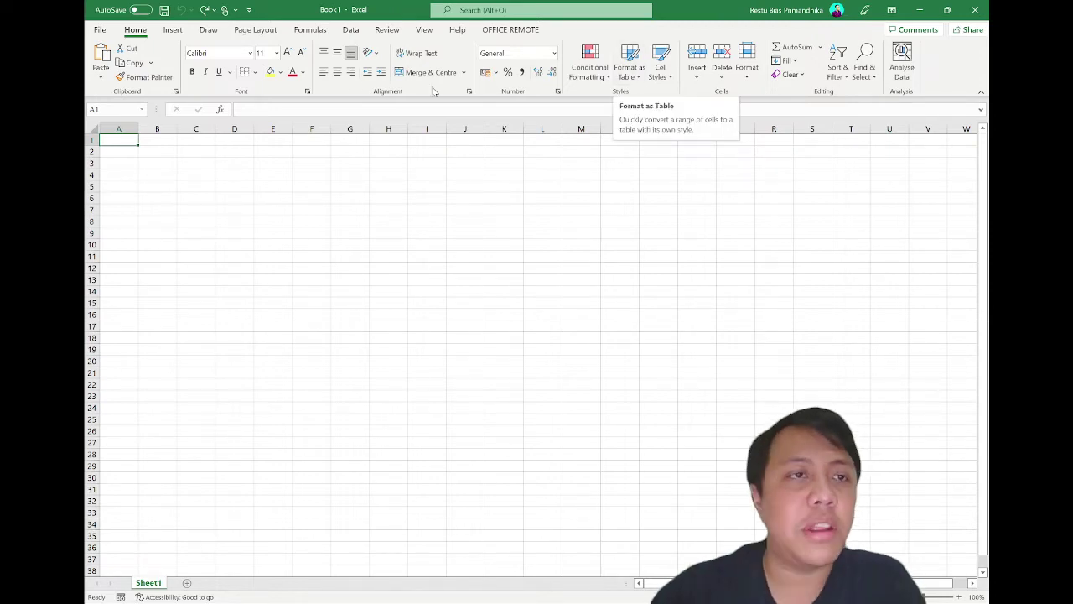
Select cell D4 and switch to the Insert tab's PivotTable, chart and illustration commands.
click(222, 173)
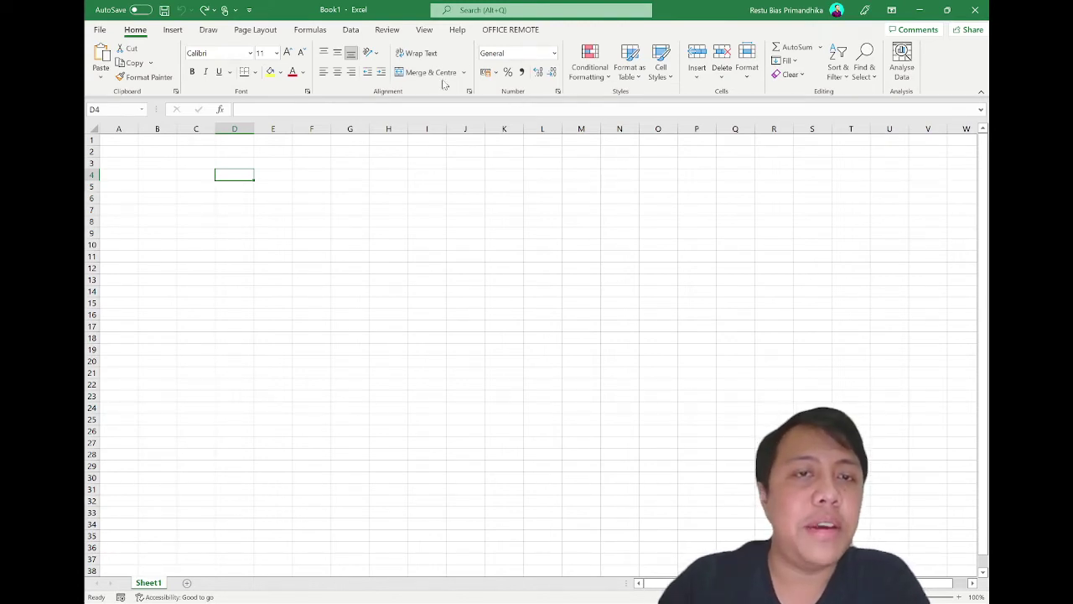
click(170, 31)
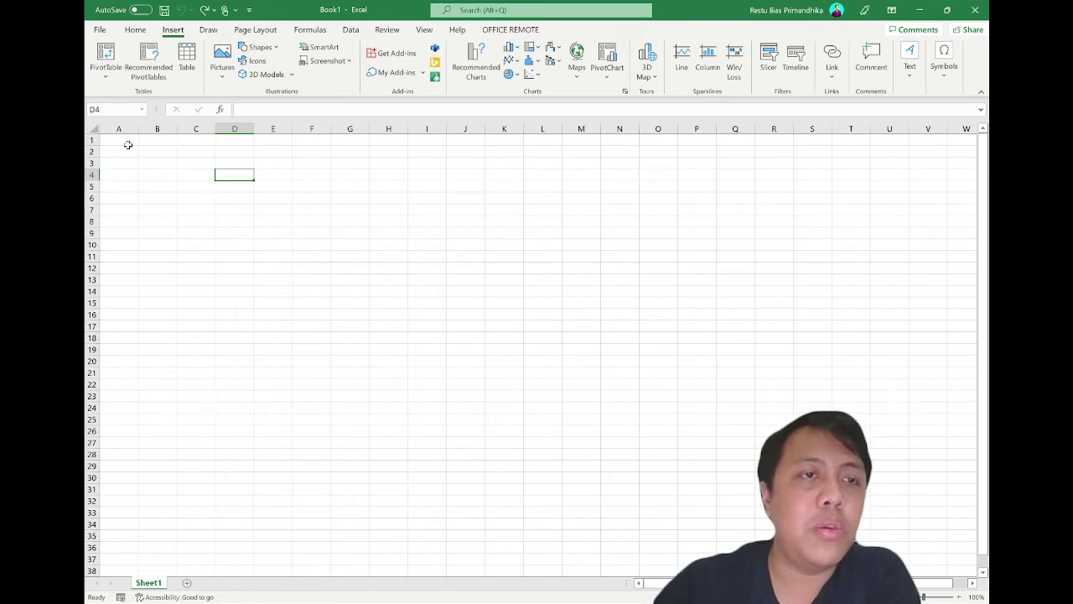
click(127, 142)
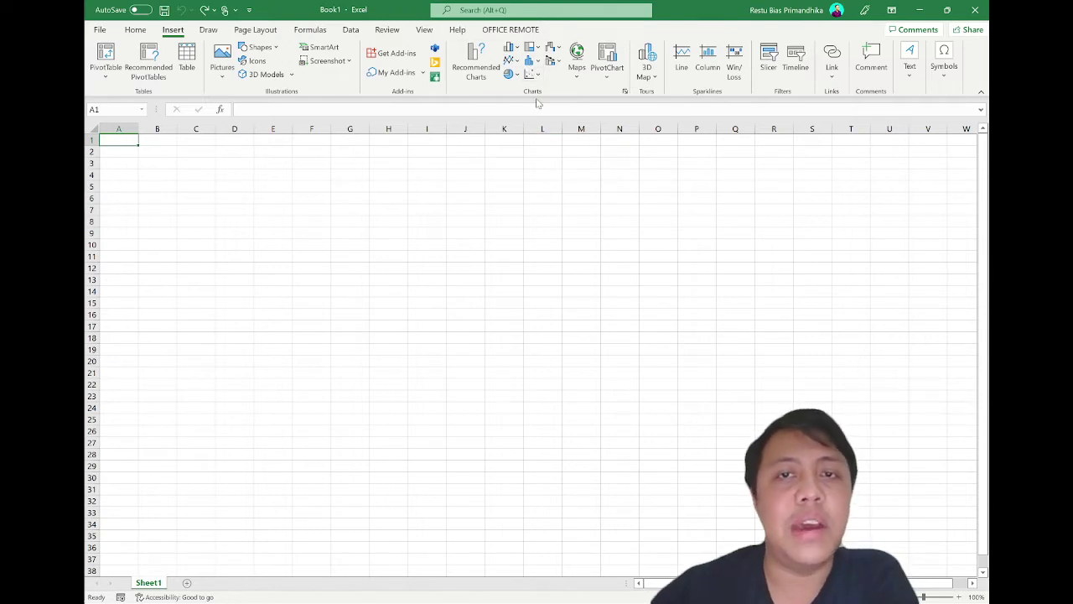
click(569, 79)
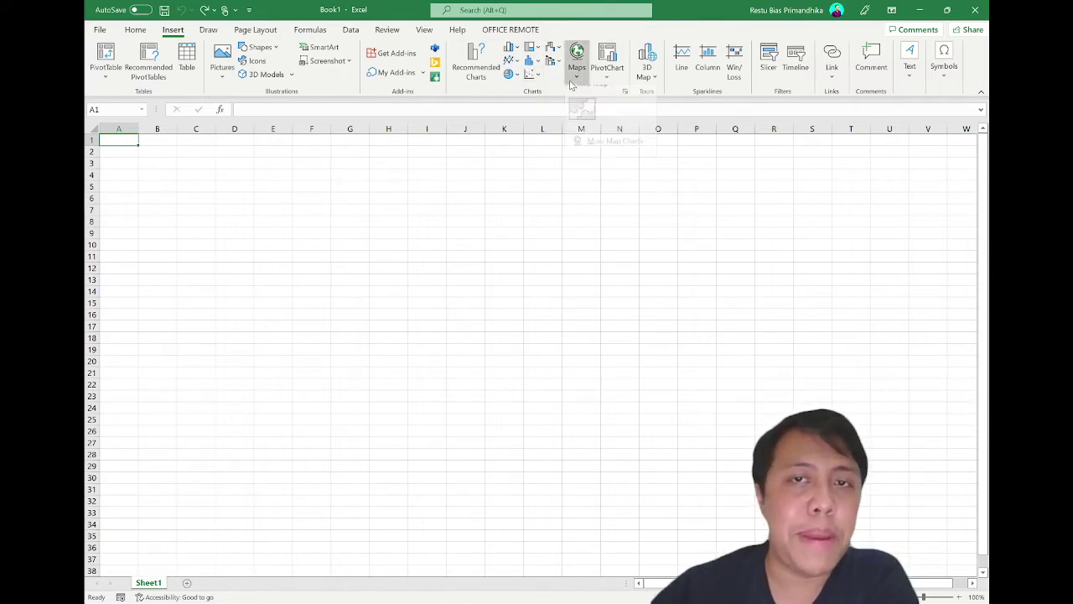
click(552, 92)
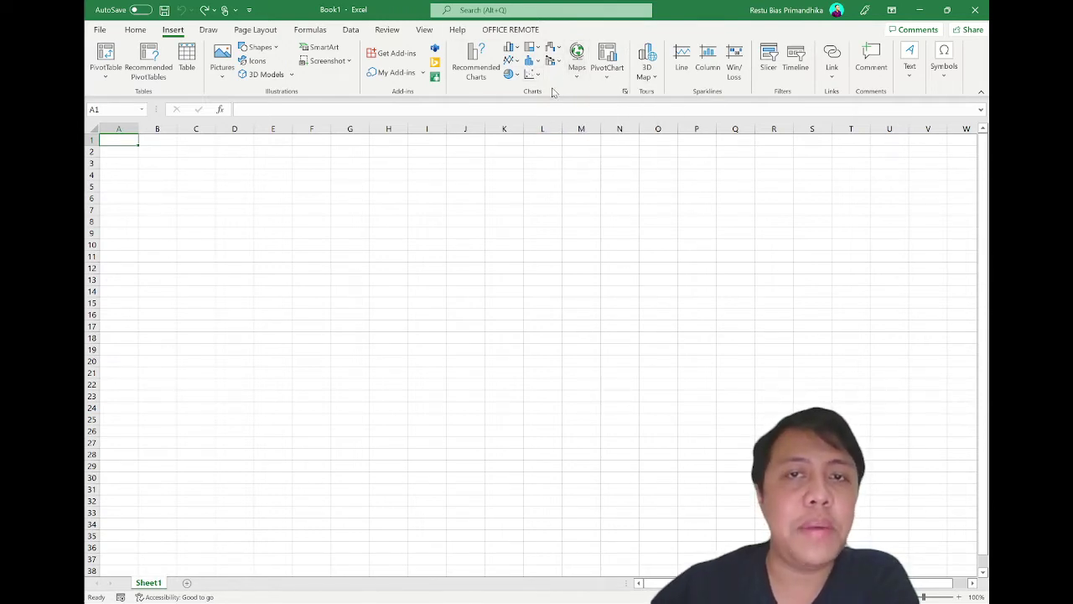
click(606, 76)
click(648, 30)
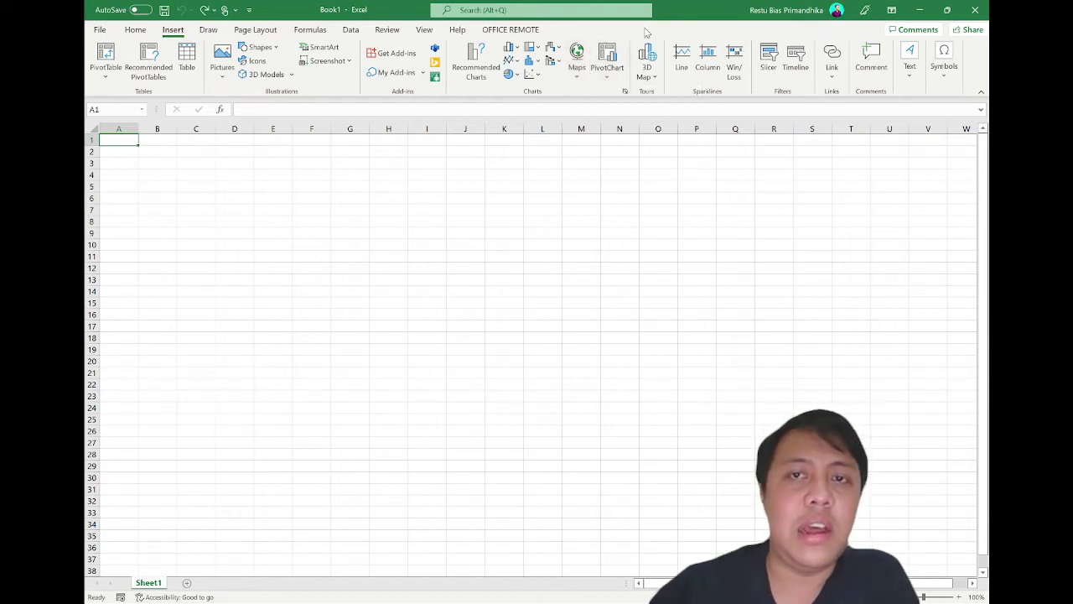
click(647, 71)
click(692, 37)
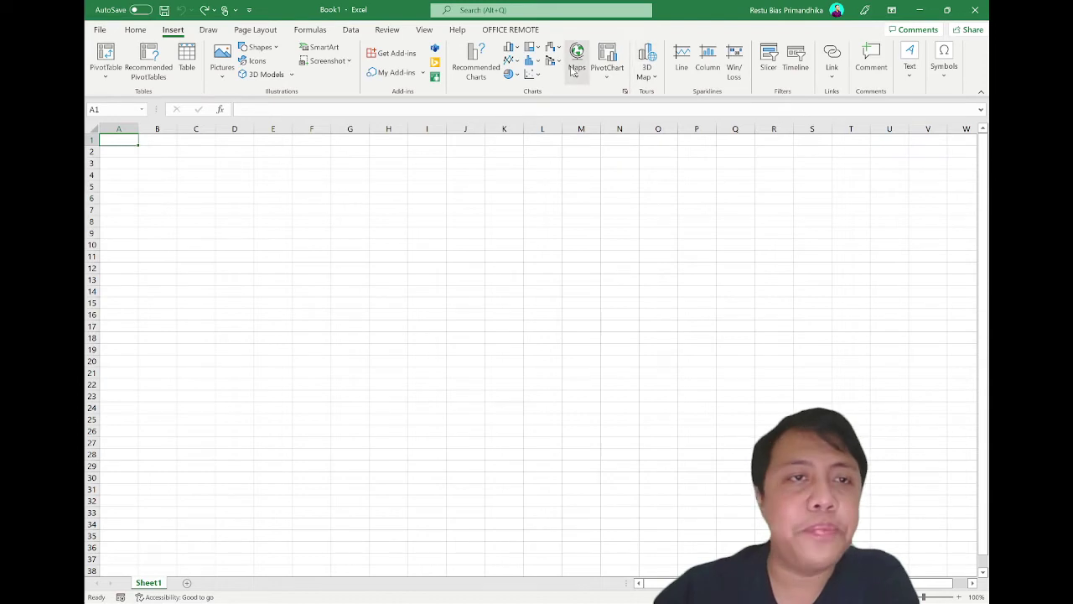
On the Draw tab, sketch a red pen cross from D2 to E12, then undo the strokes.
click(208, 31)
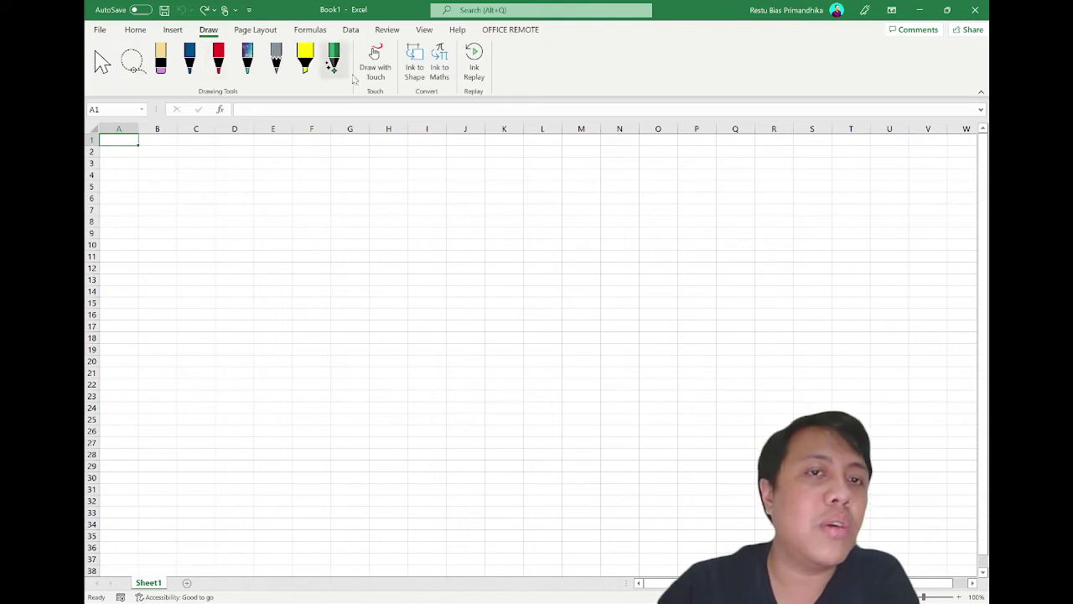
click(375, 53)
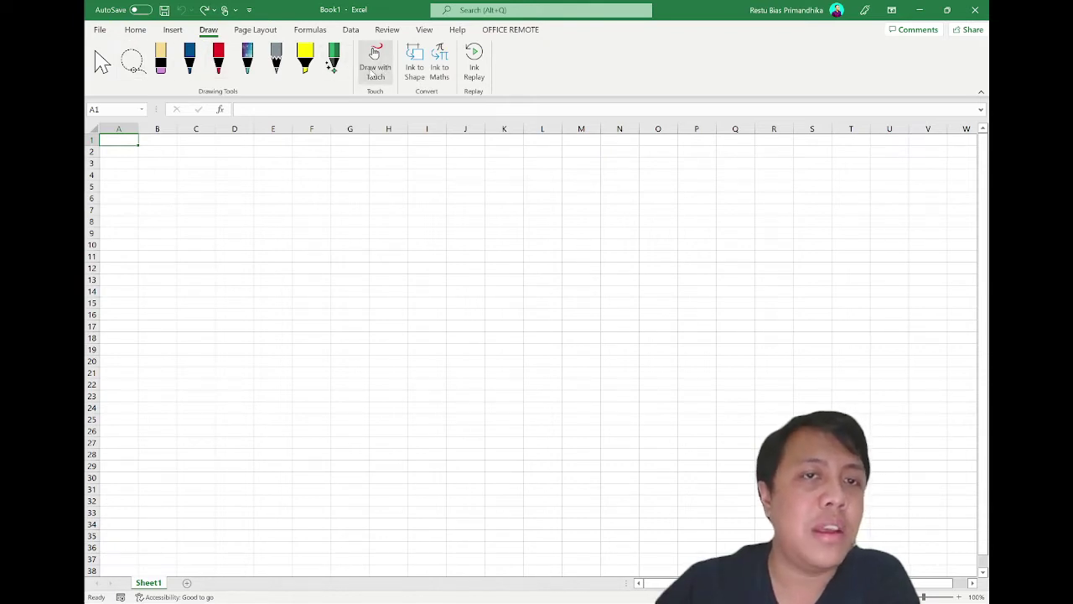
click(218, 59)
drag(226, 155, 291, 269)
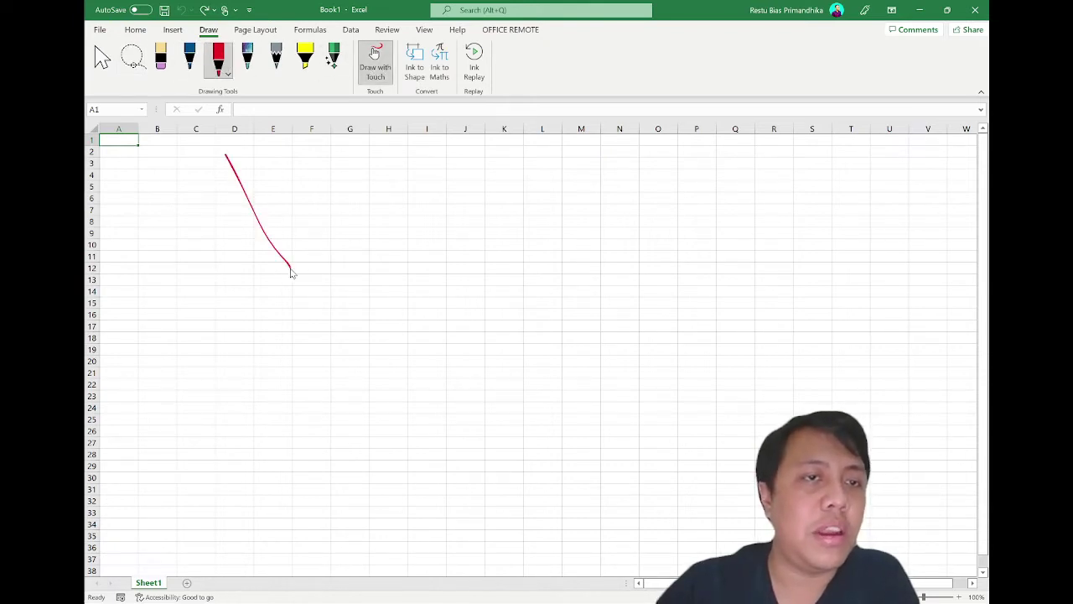
drag(307, 216, 197, 311)
click(375, 61)
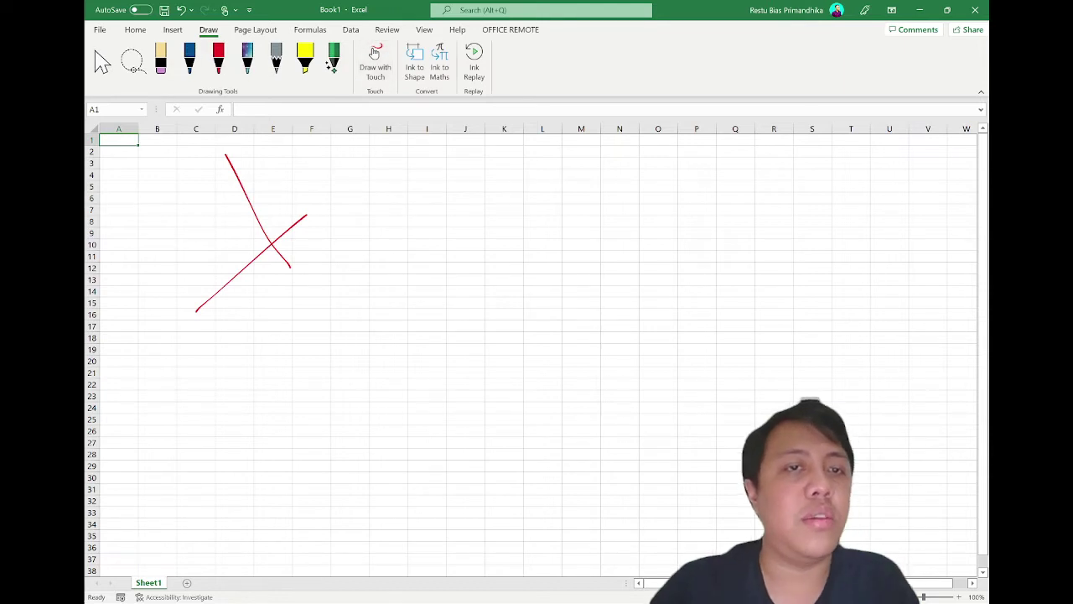
key(ctrl+z)
key(ctrl+z)
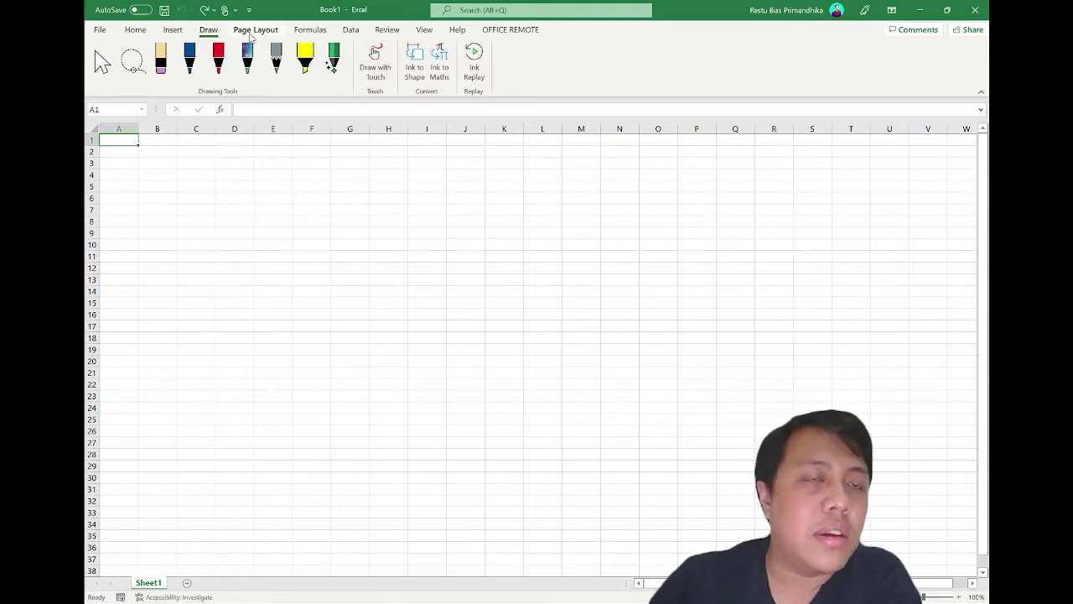
Go via Page Layout to the Formulas tab and browse the Financial and Logical function lists.
click(254, 30)
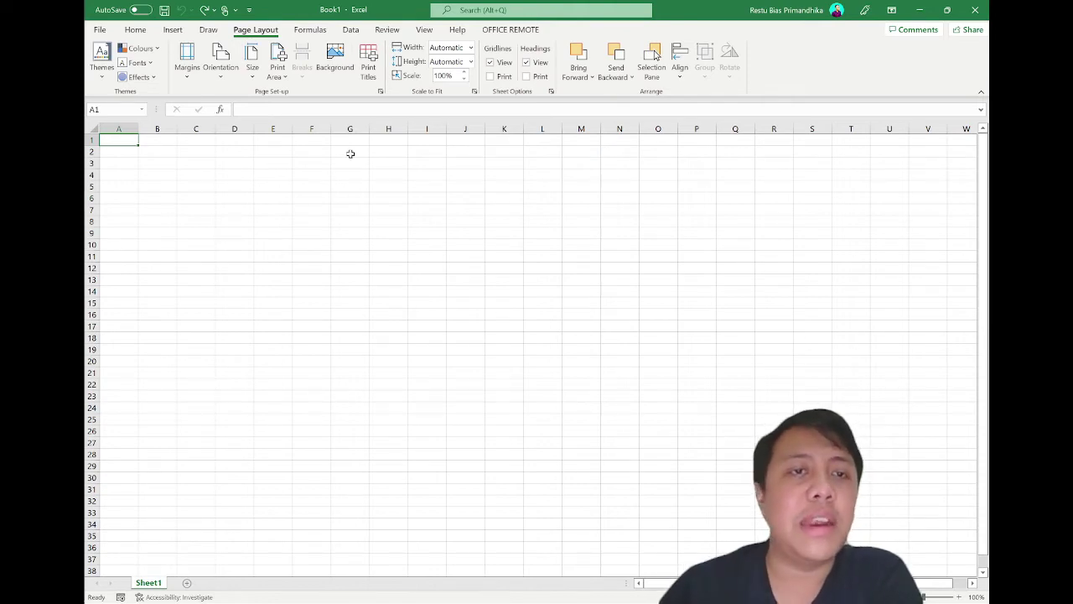
click(306, 32)
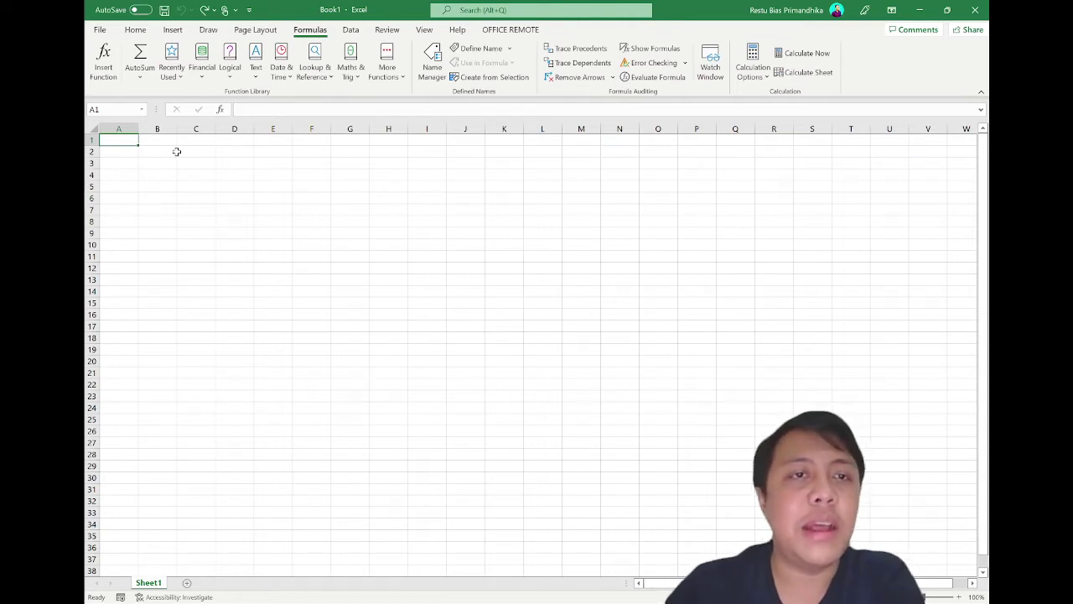
click(202, 67)
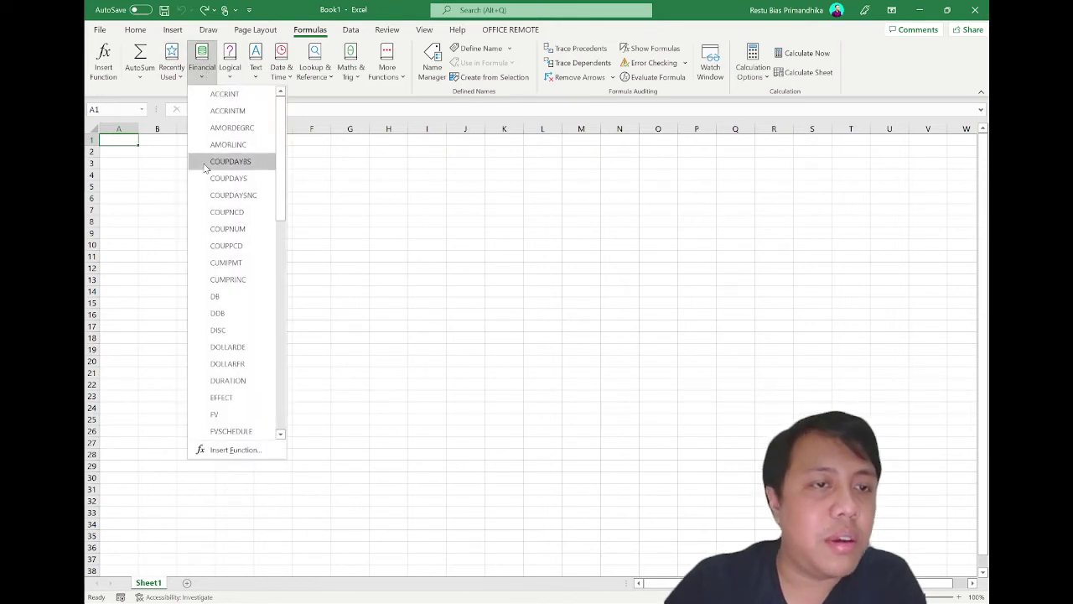
click(202, 74)
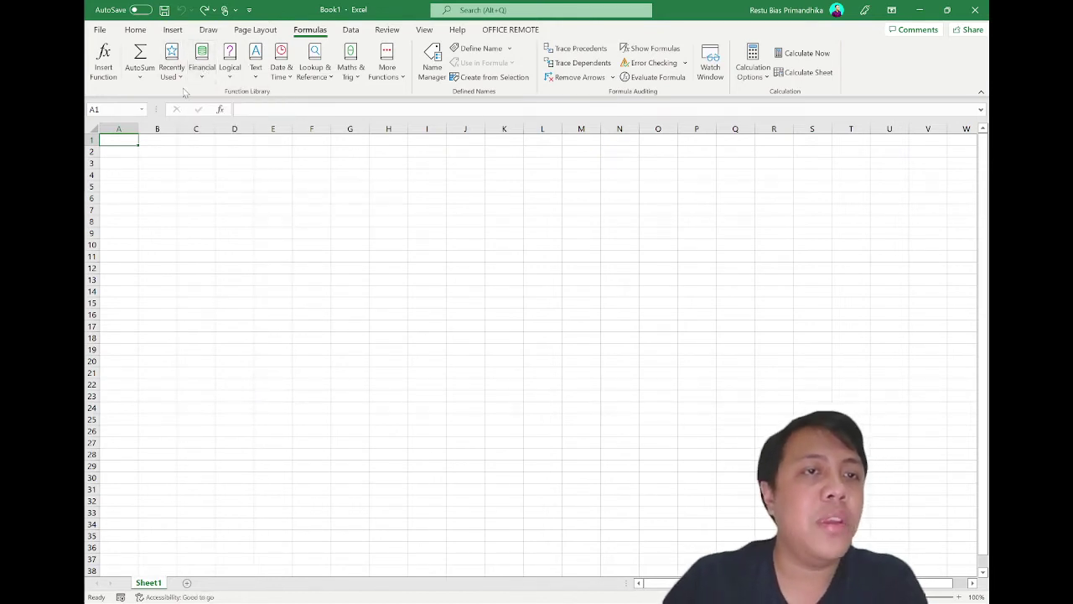
click(230, 67)
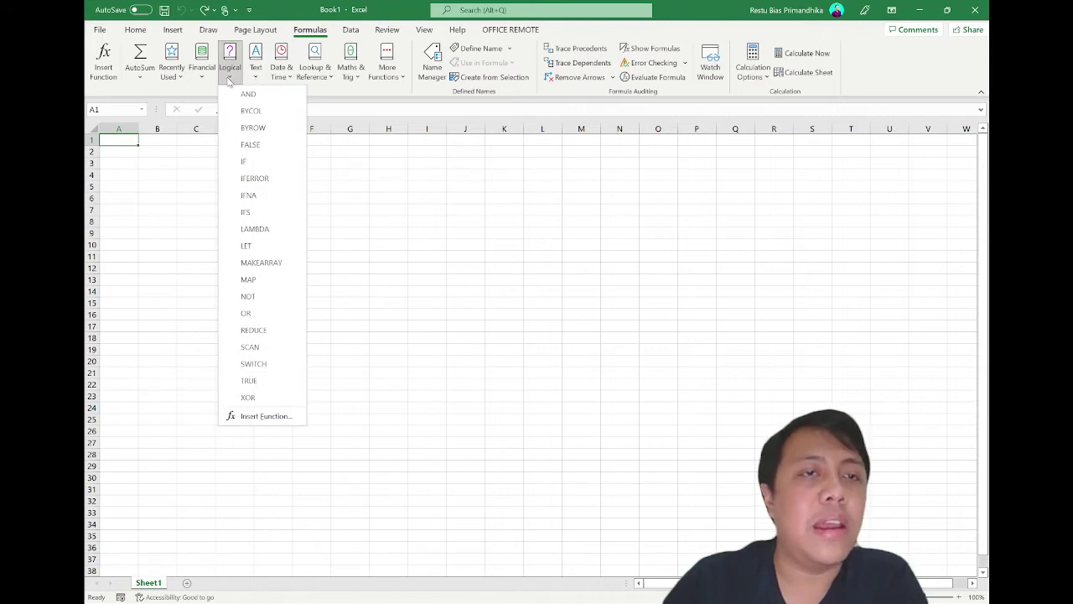
click(229, 77)
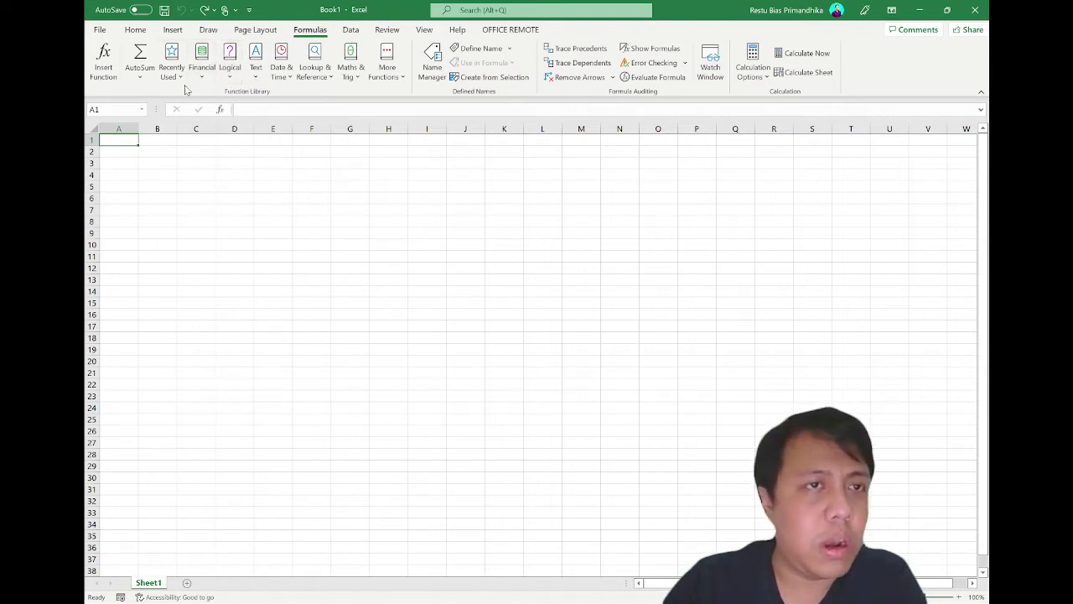
Browse the Text and Date & Time functions, then insert HOUR into cell A1.
click(264, 77)
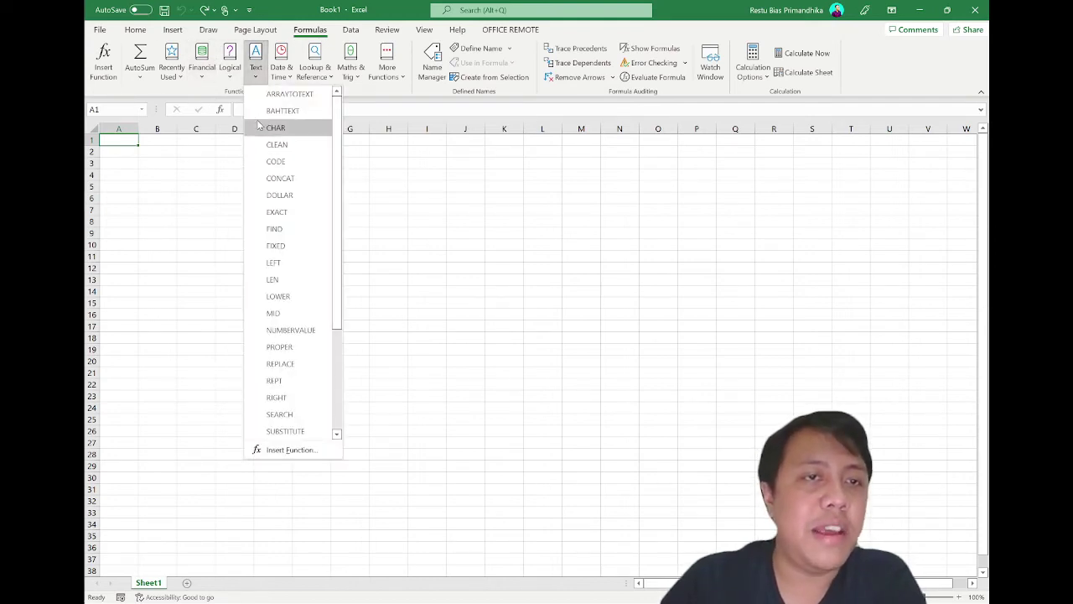
click(254, 79)
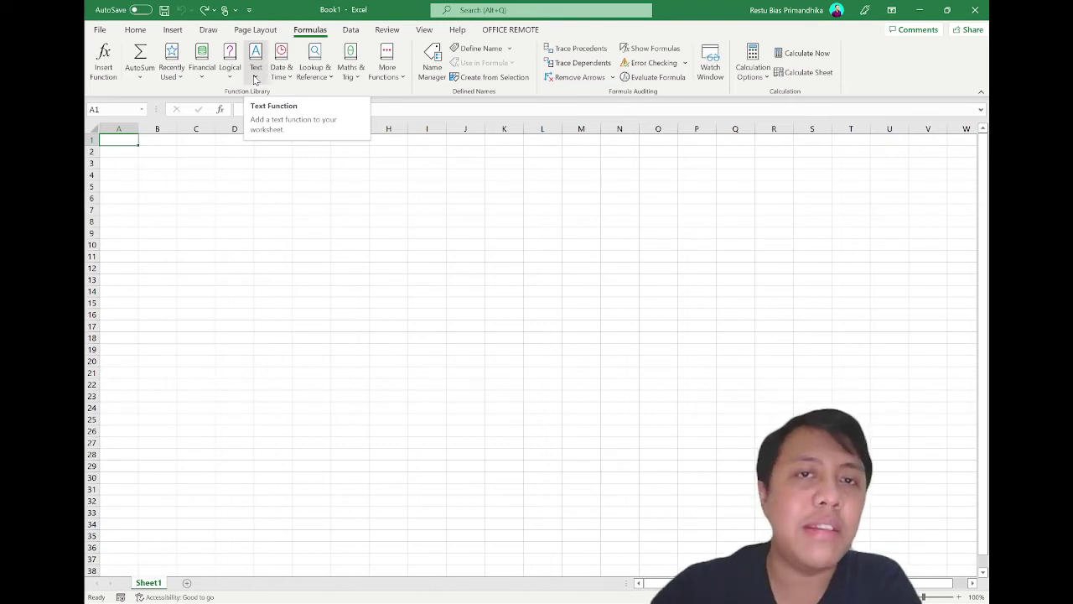
click(286, 82)
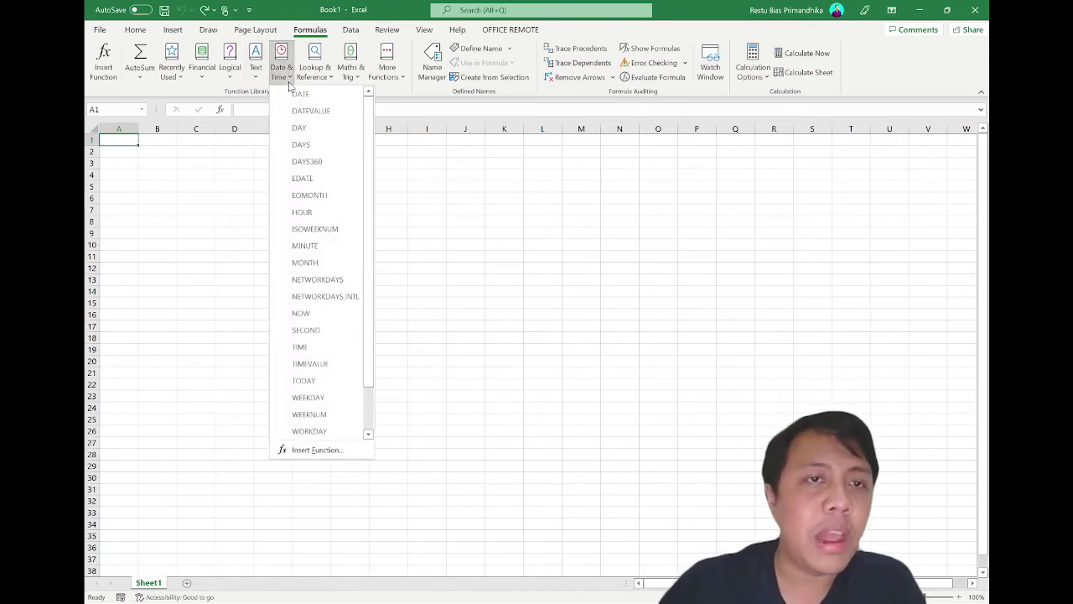
click(287, 82)
click(288, 82)
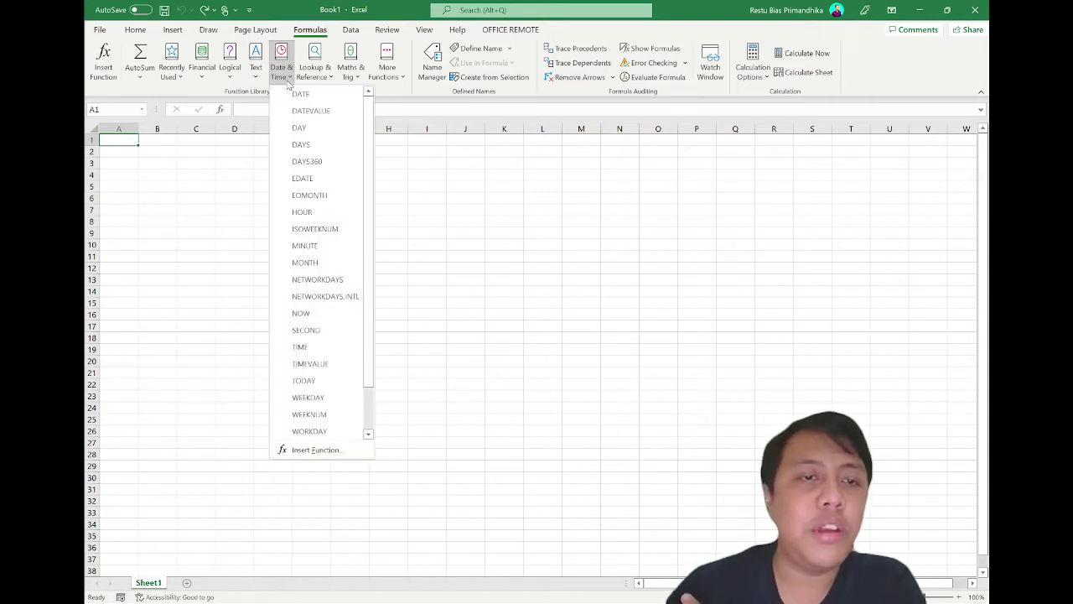
click(306, 212)
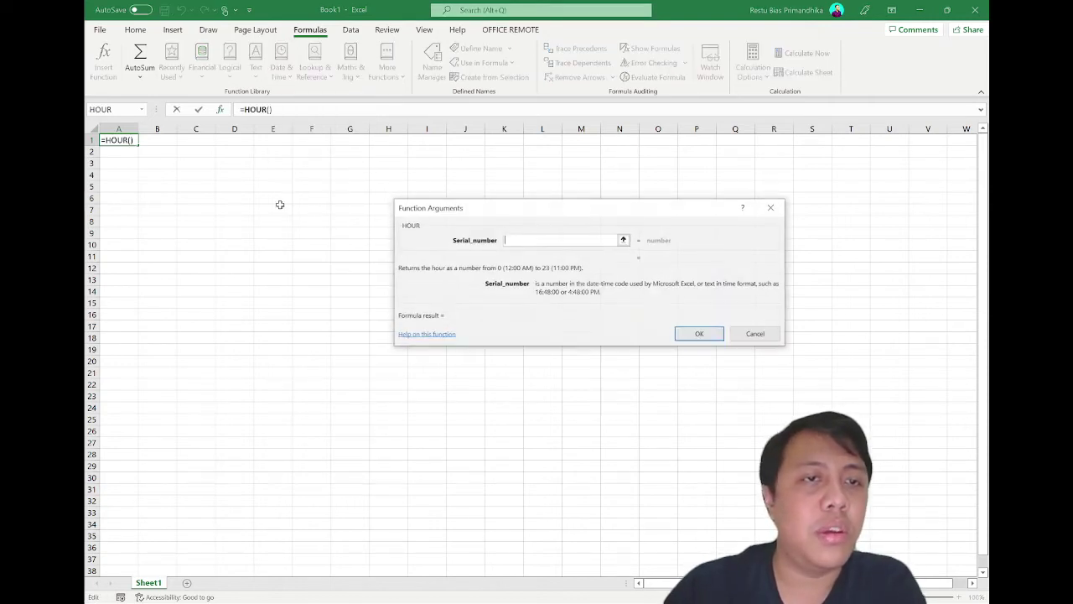
Try confirming HOUR with no argument, dismiss the error, then cancel the HOUR formula.
click(696, 334)
click(669, 260)
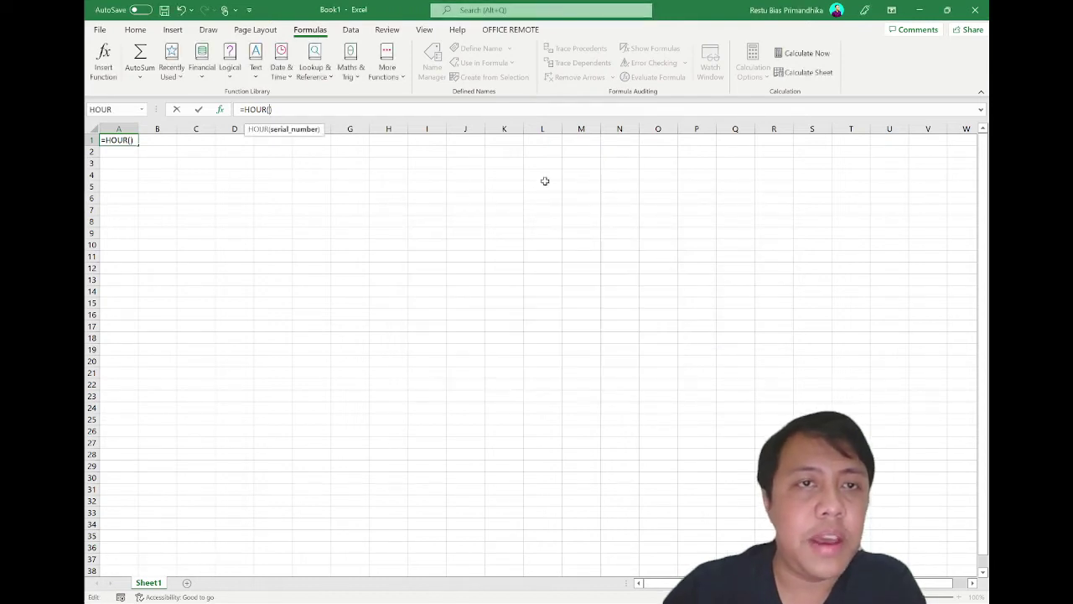
click(303, 79)
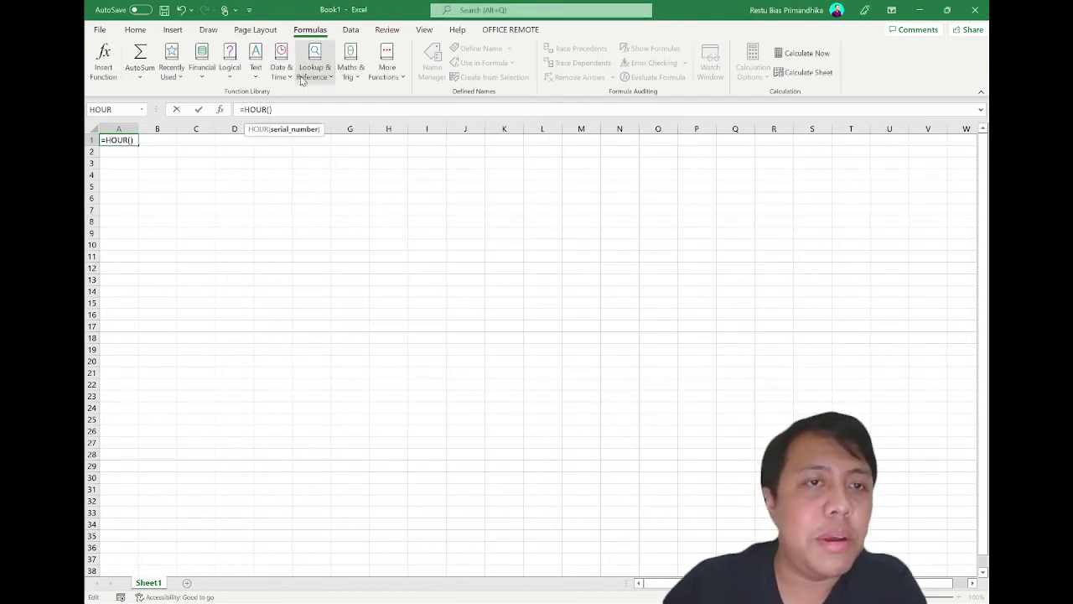
click(280, 71)
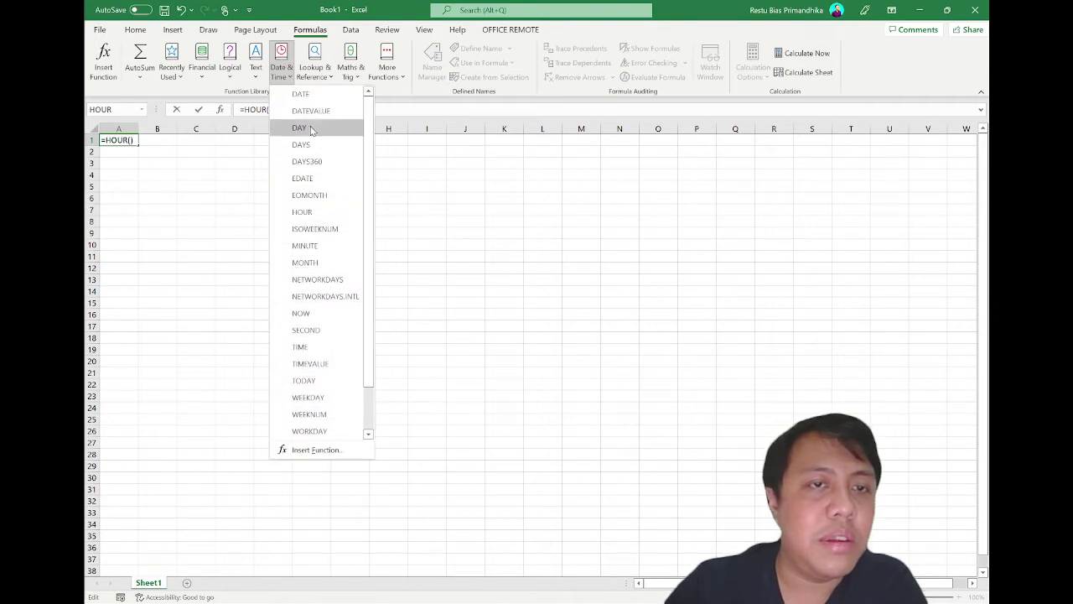
click(314, 315)
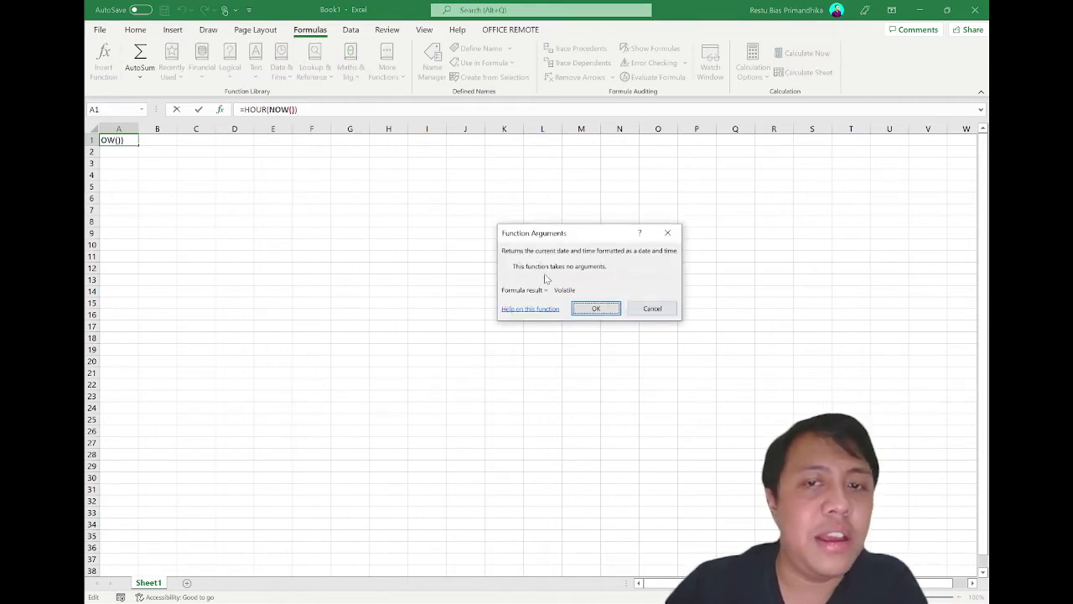
click(650, 308)
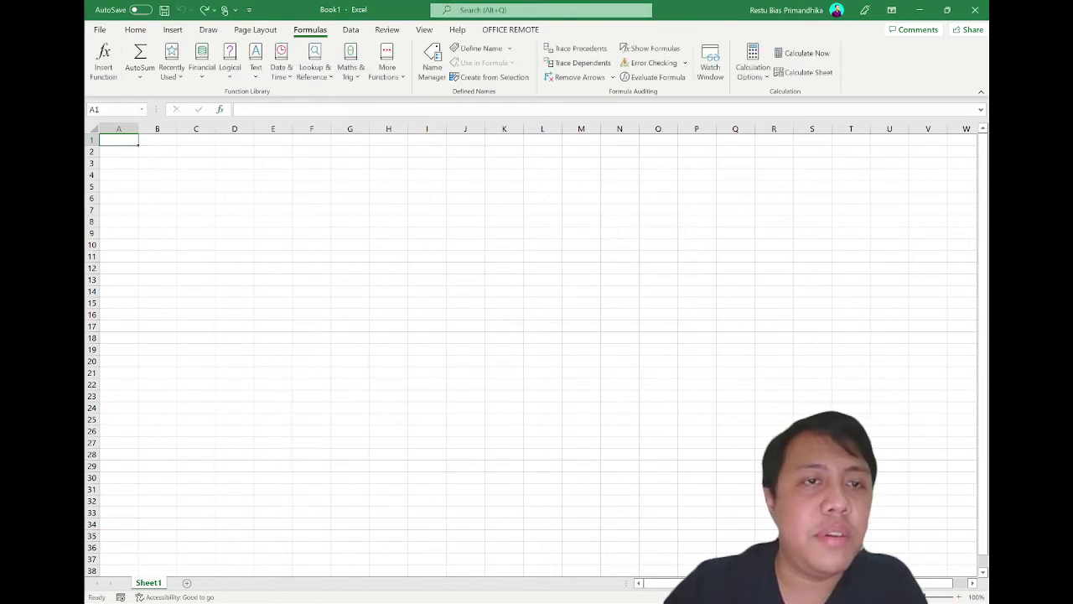
Insert NOW into A1 to show 08/06/2022 14.52, then delete it.
click(281, 69)
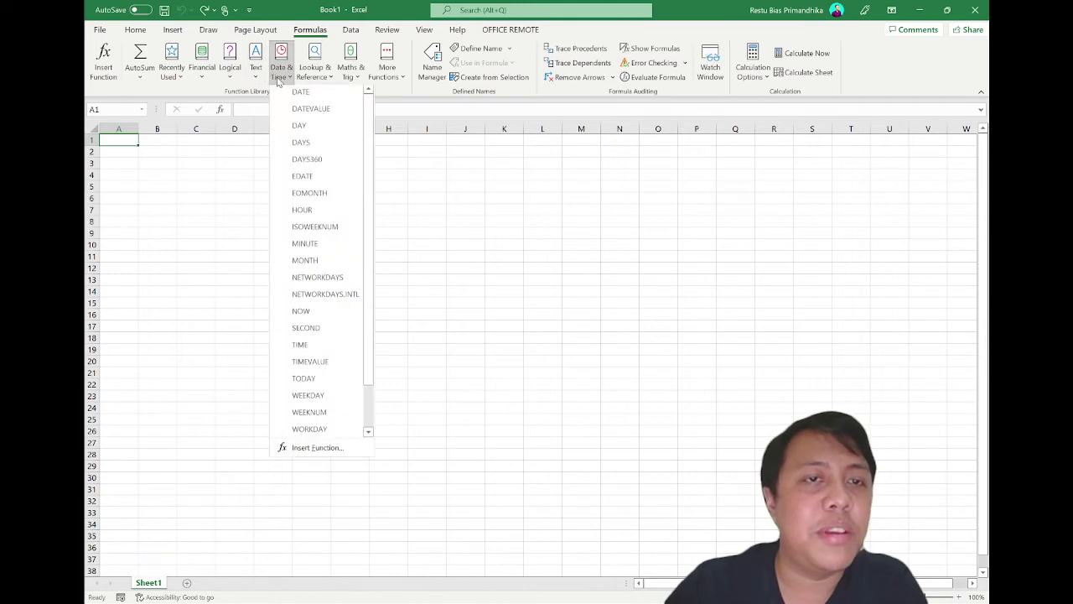
click(301, 312)
click(590, 308)
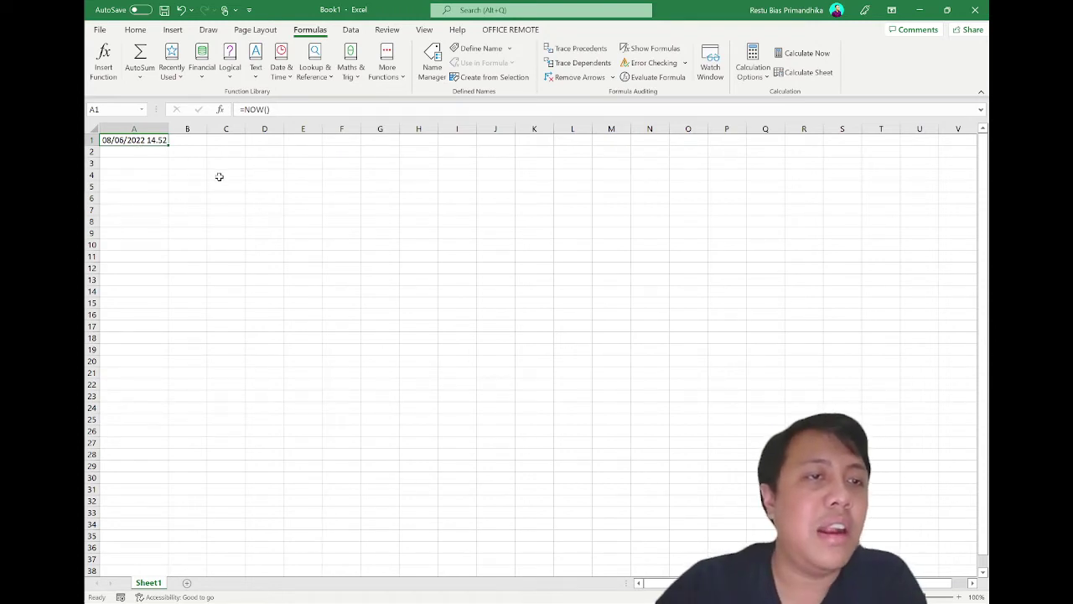
key(Delete)
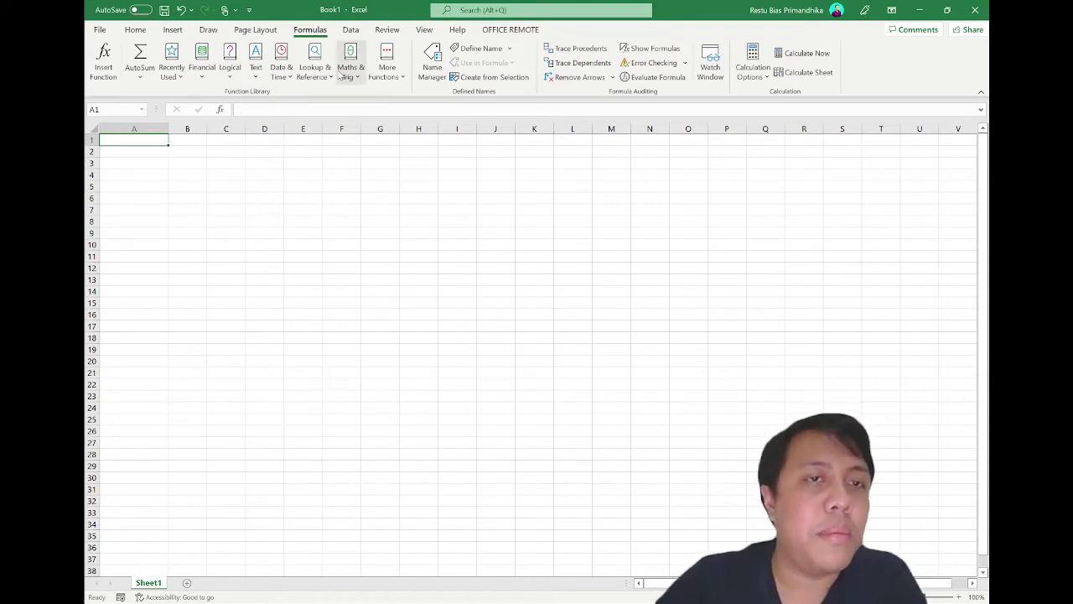
click(320, 77)
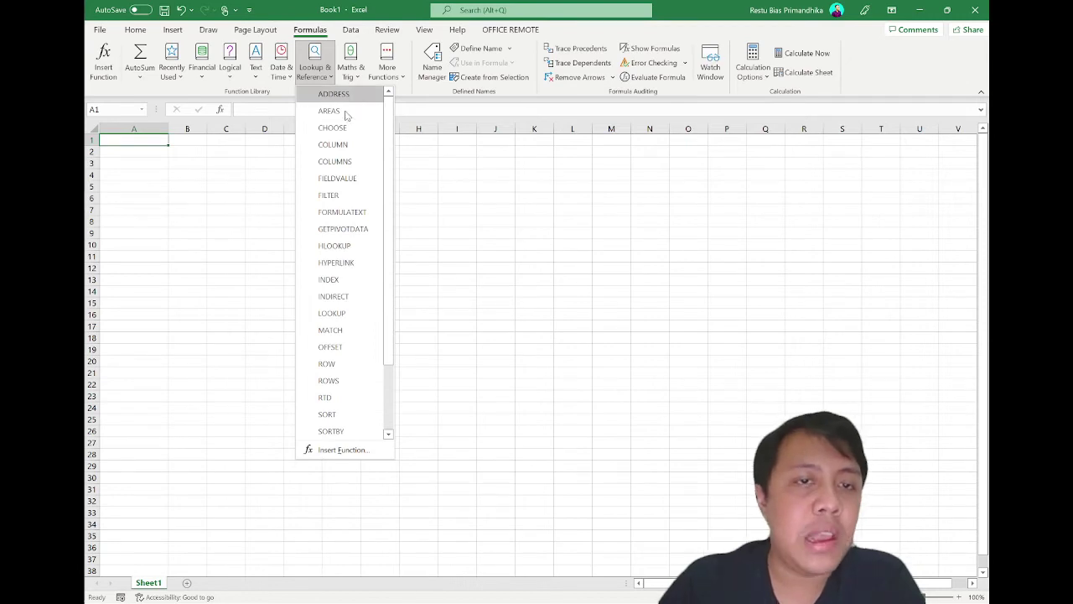
scroll(357, 184, down, 2)
scroll(359, 195, up, 2)
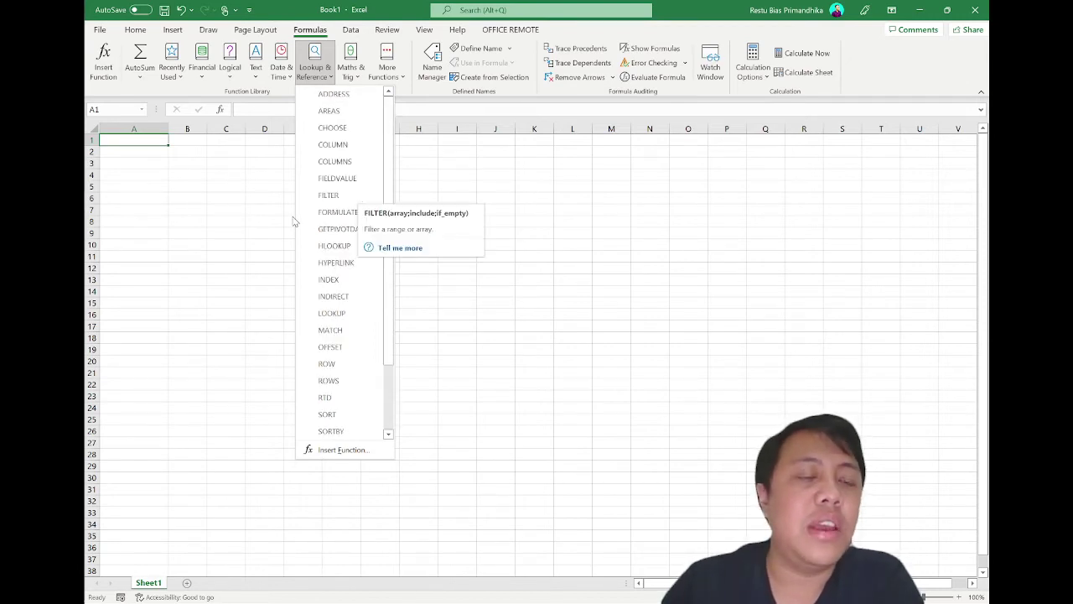
click(164, 169)
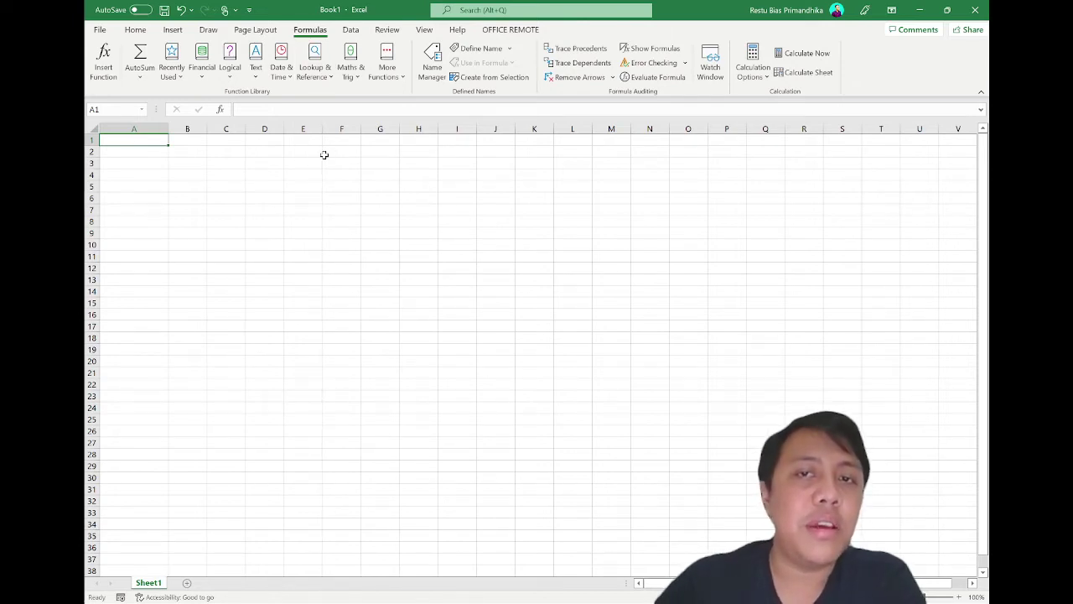
Scroll through the Math & Trig functions, then show More Functions with Web's ENCODEURL, FILTERXML, WEBSERVICE.
click(351, 76)
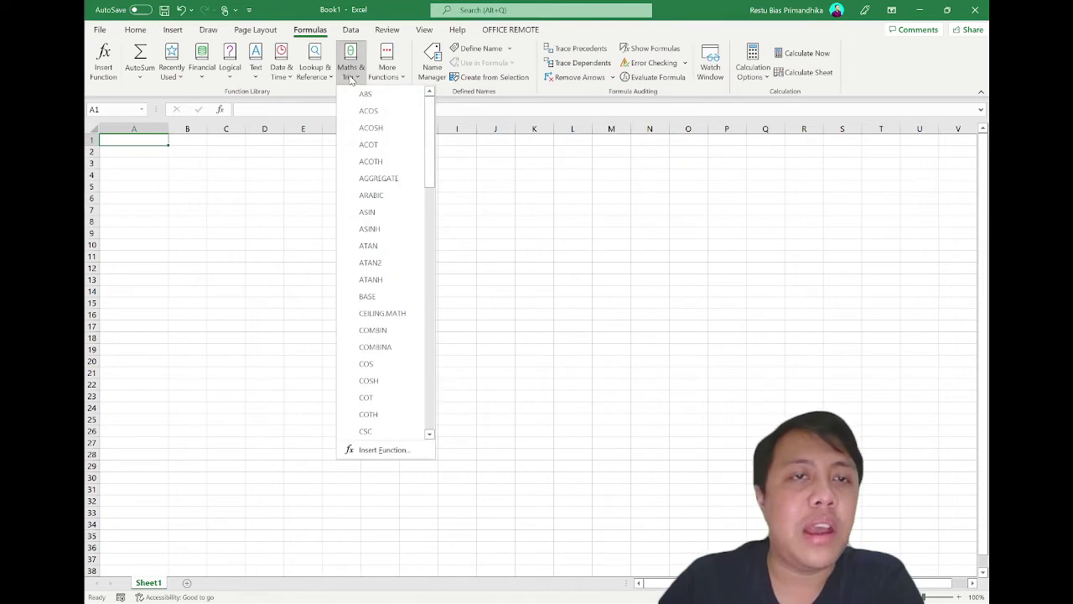
click(470, 120)
click(350, 72)
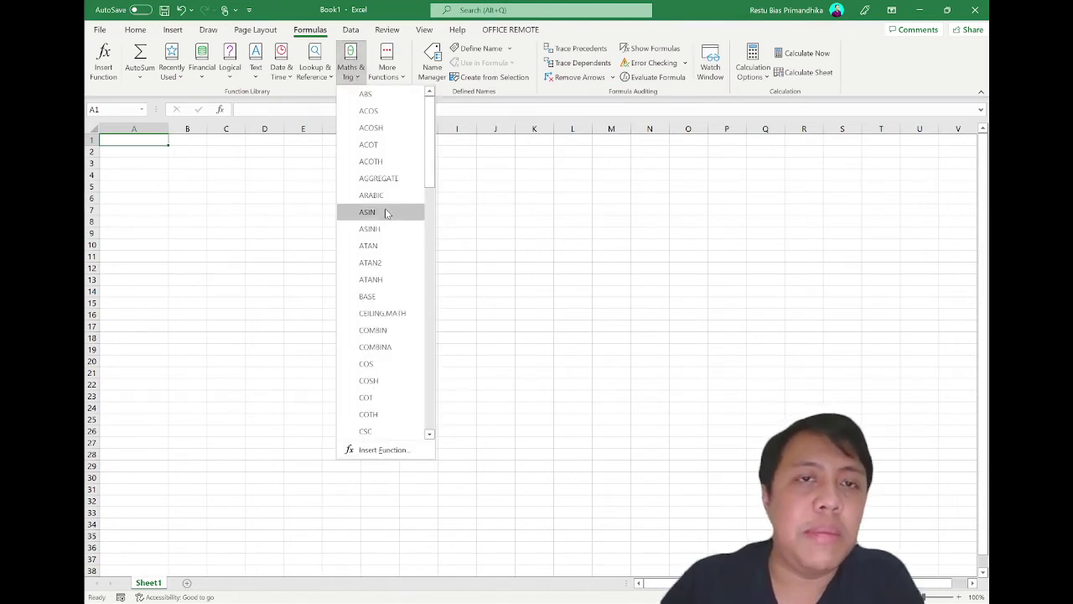
scroll(386, 235, down, 7)
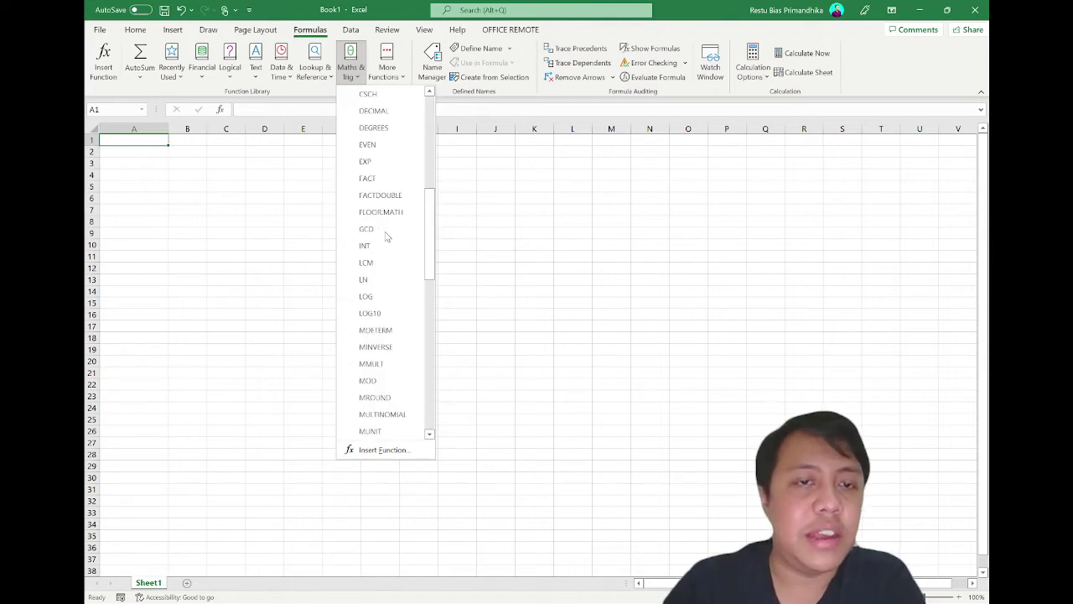
scroll(387, 236, down, 10)
scroll(387, 236, up, 15)
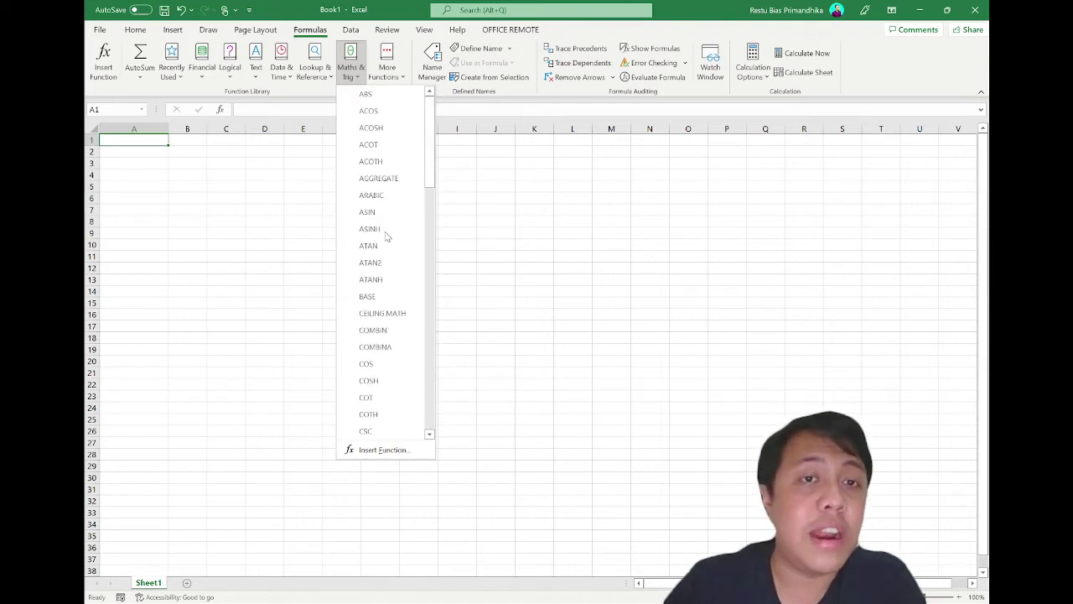
scroll(370, 281, down, 5)
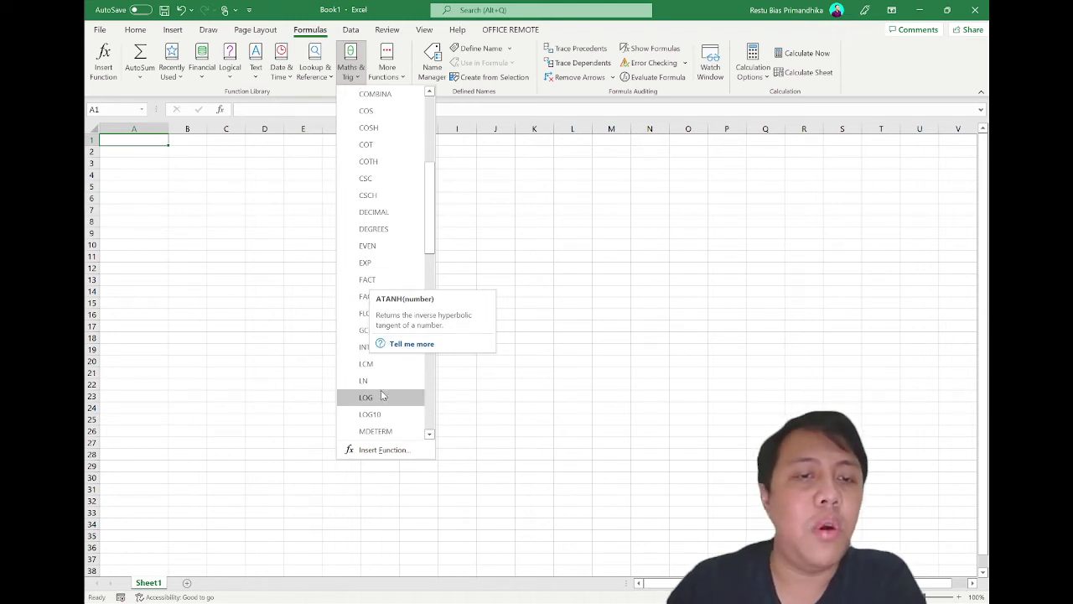
click(351, 74)
click(382, 77)
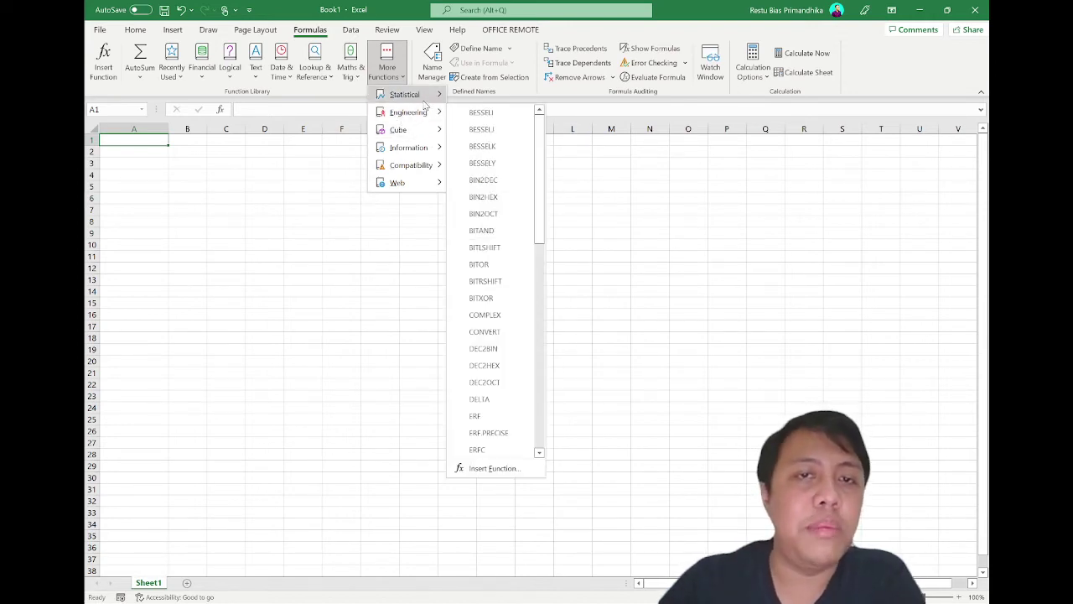
mouse_move(403, 183)
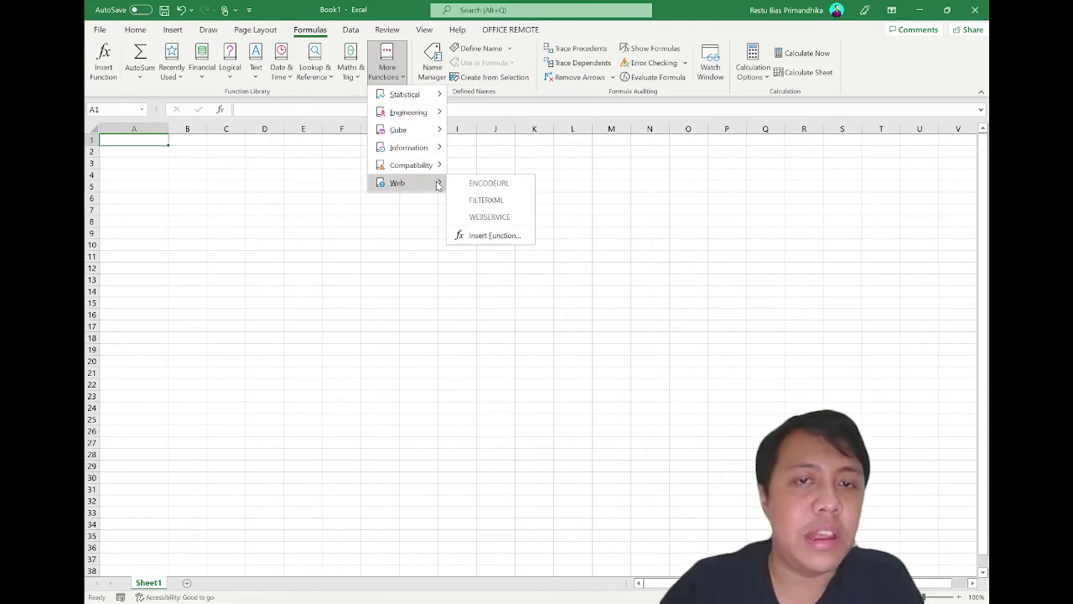
Close the More Functions menu and switch to the Data tab's Get & Transform and Sort & Filter tools.
click(387, 72)
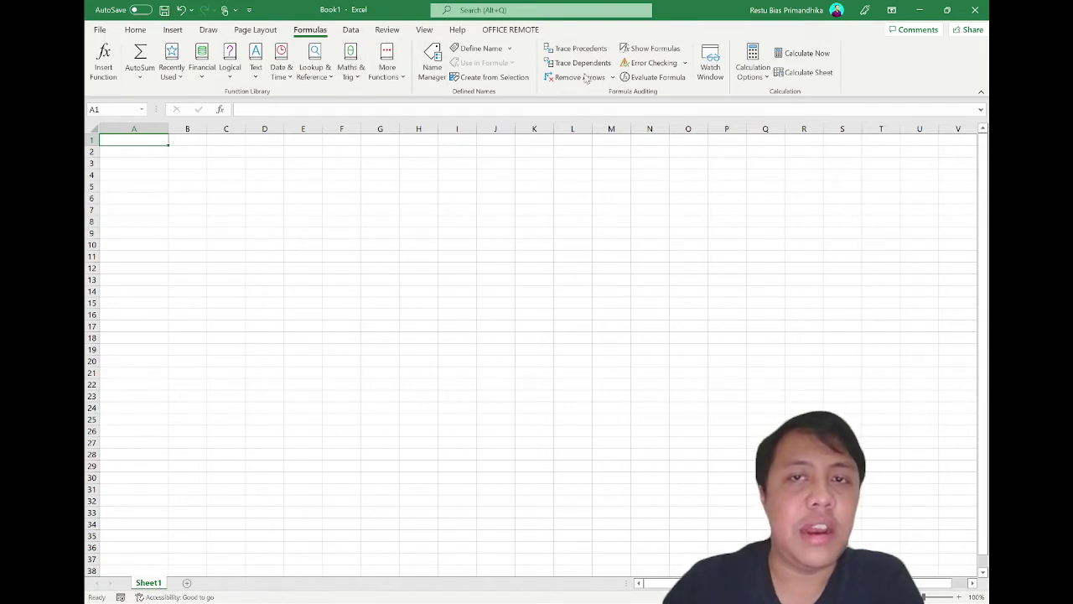
click(351, 32)
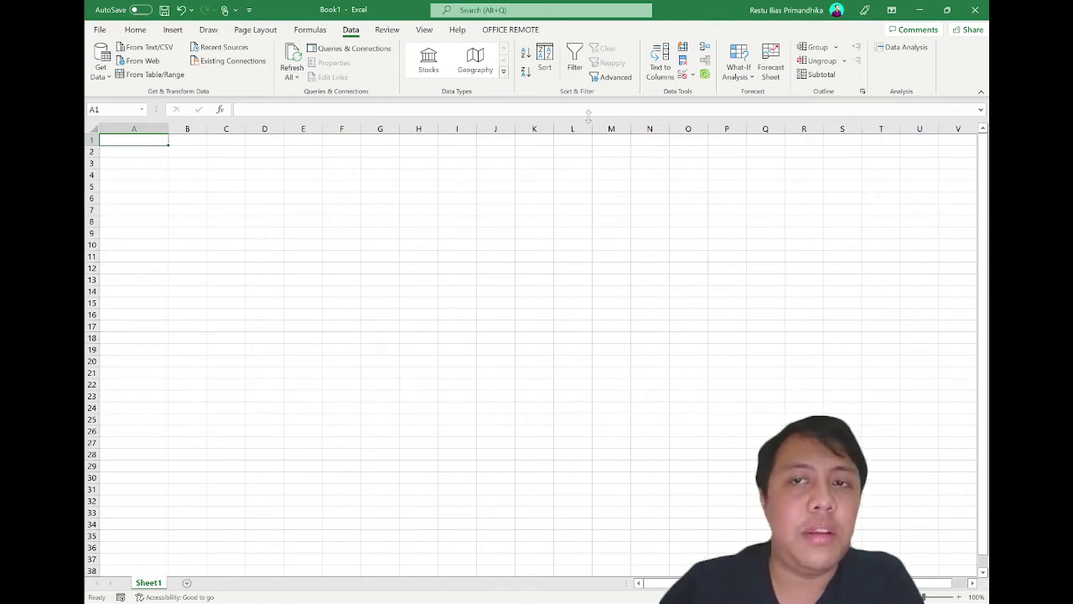
Look over the Review and View tabs, then return to the Home tab.
click(388, 29)
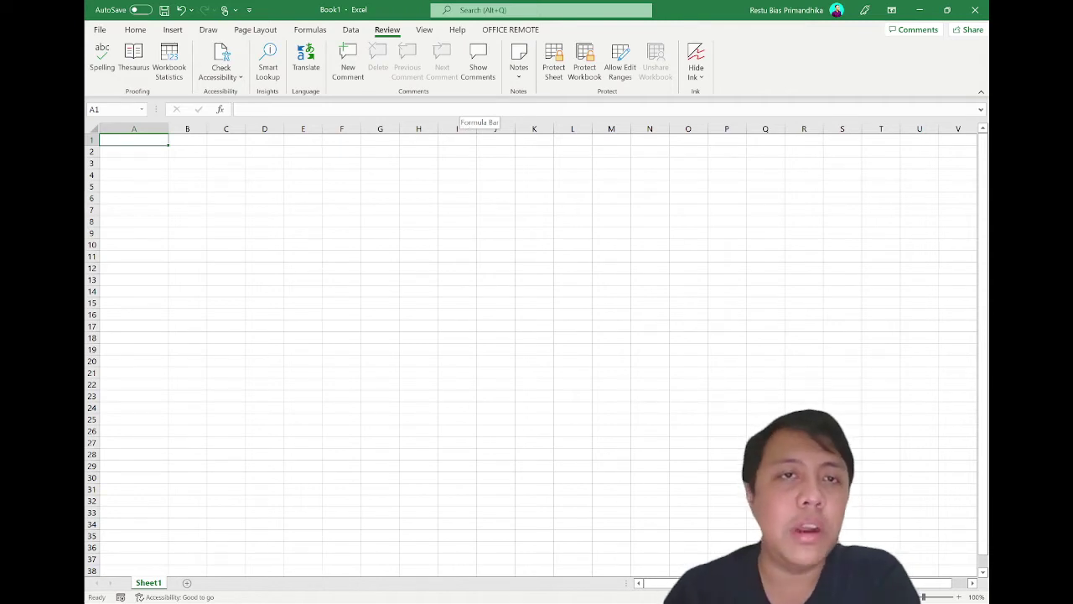
click(426, 32)
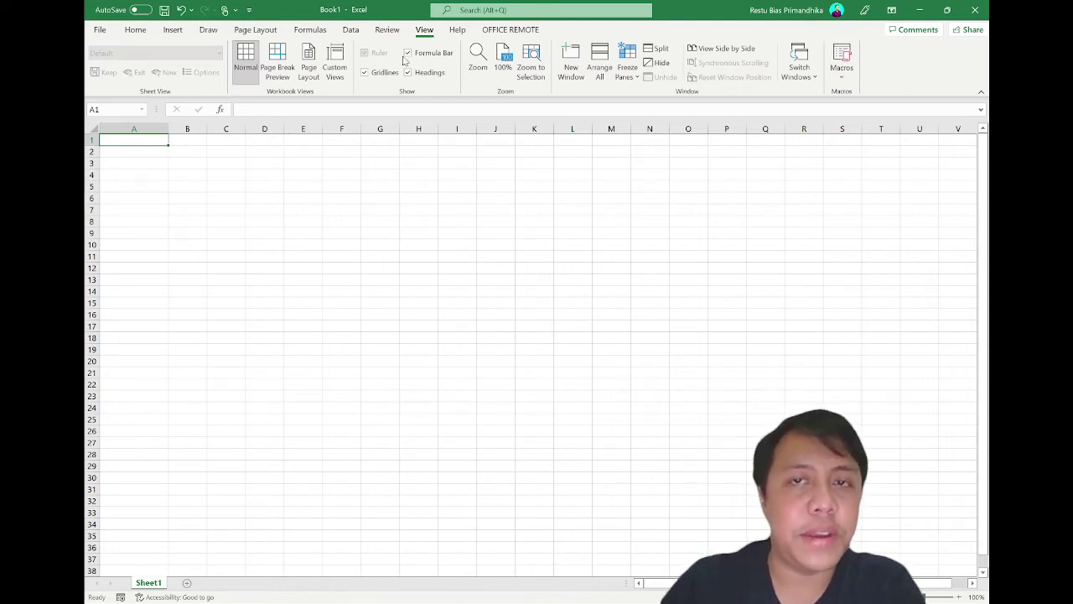
click(137, 32)
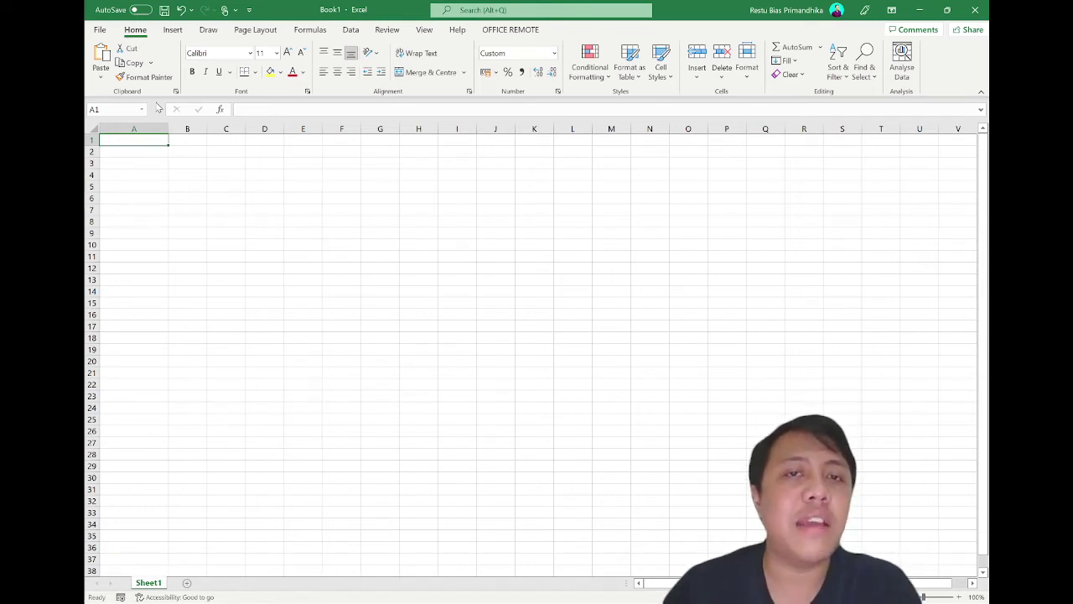
Drag column A's right border left to narrow it, then select B1 and A1.
ctrl+scroll(169, 167, up, 2)
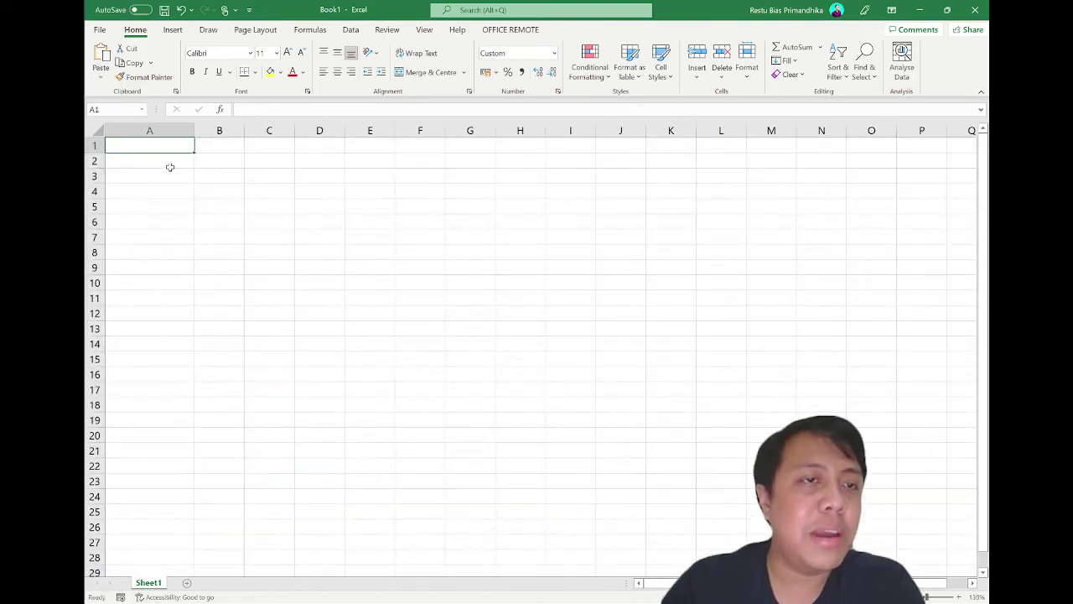
ctrl+scroll(208, 145, up, 1)
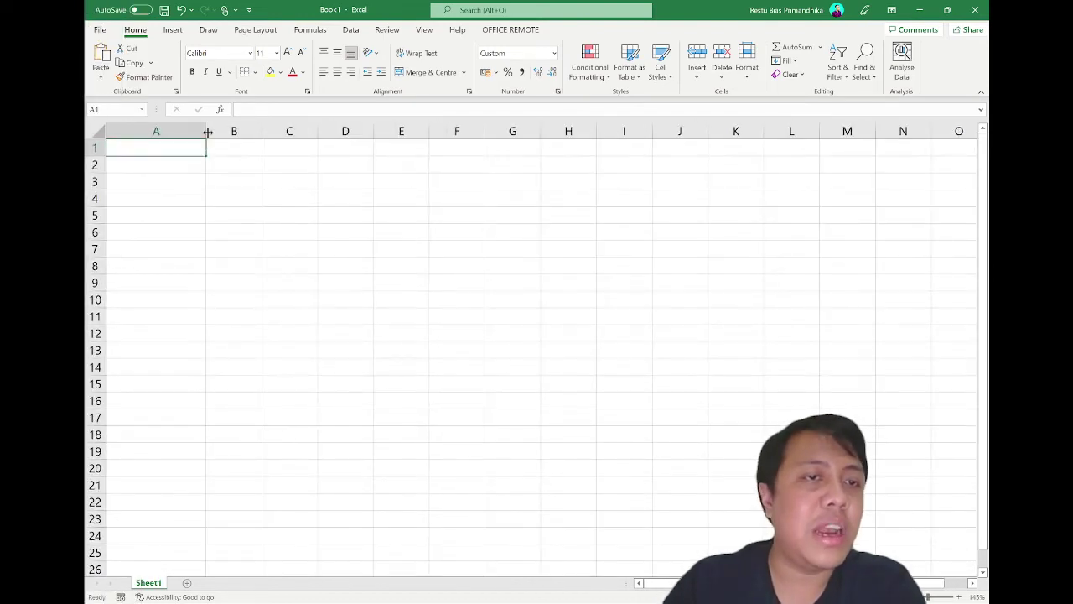
drag(206, 132, 174, 131)
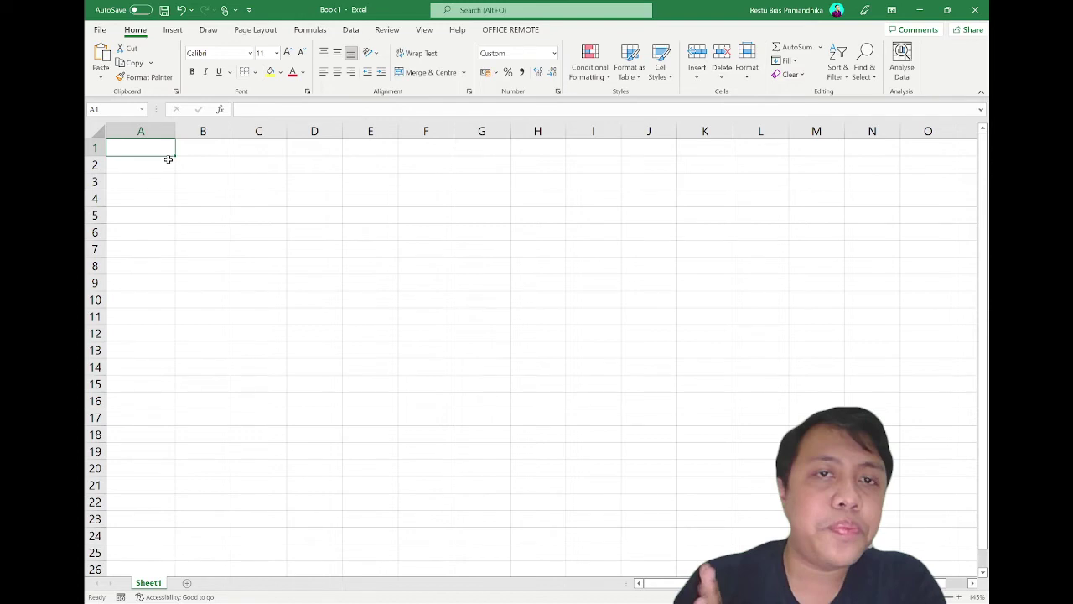
click(183, 153)
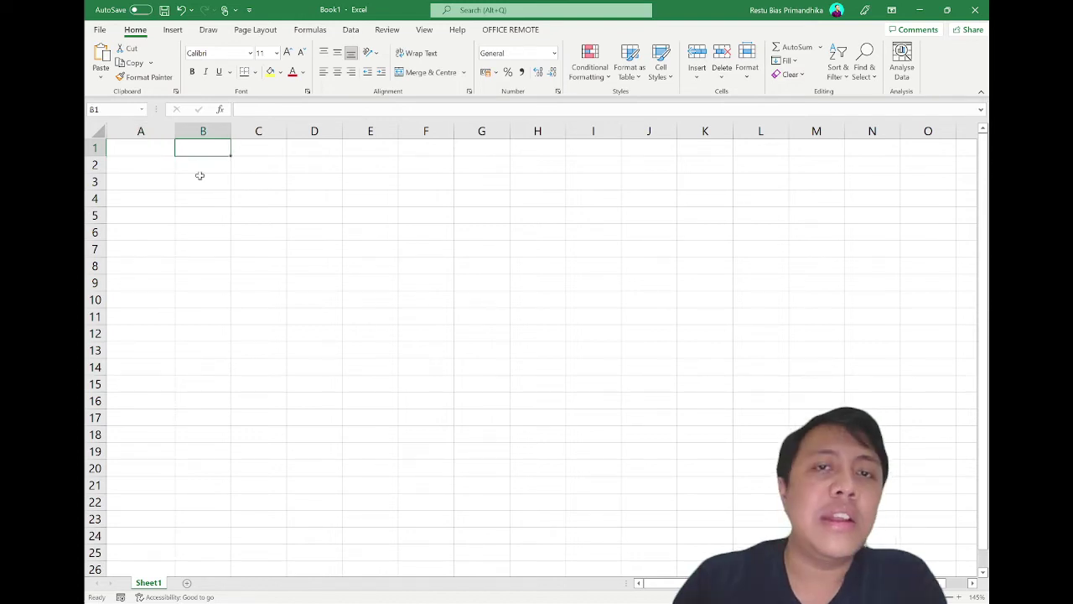
click(166, 149)
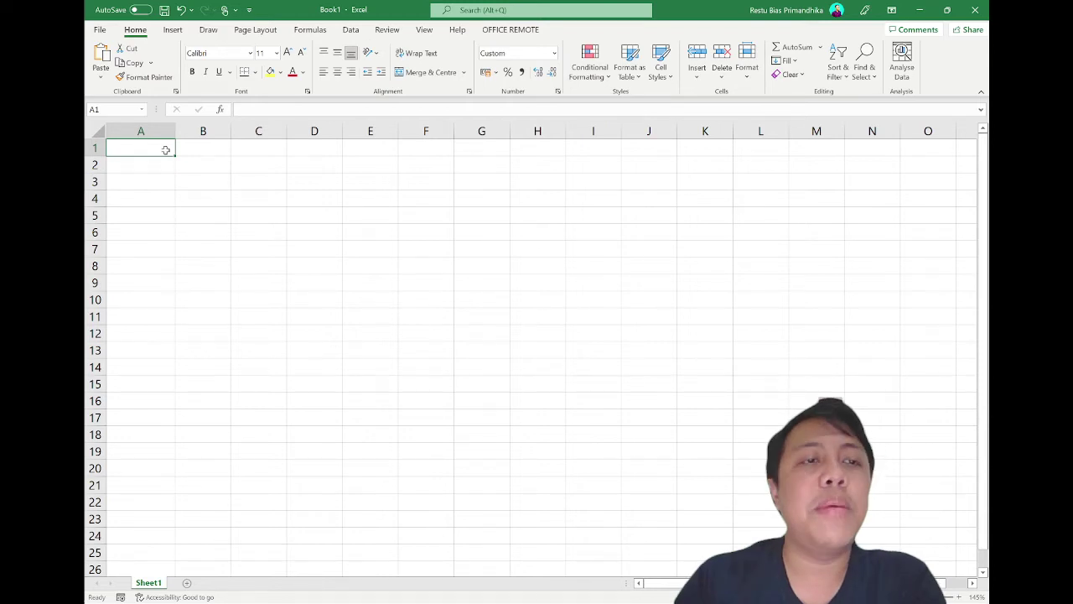
click(135, 139)
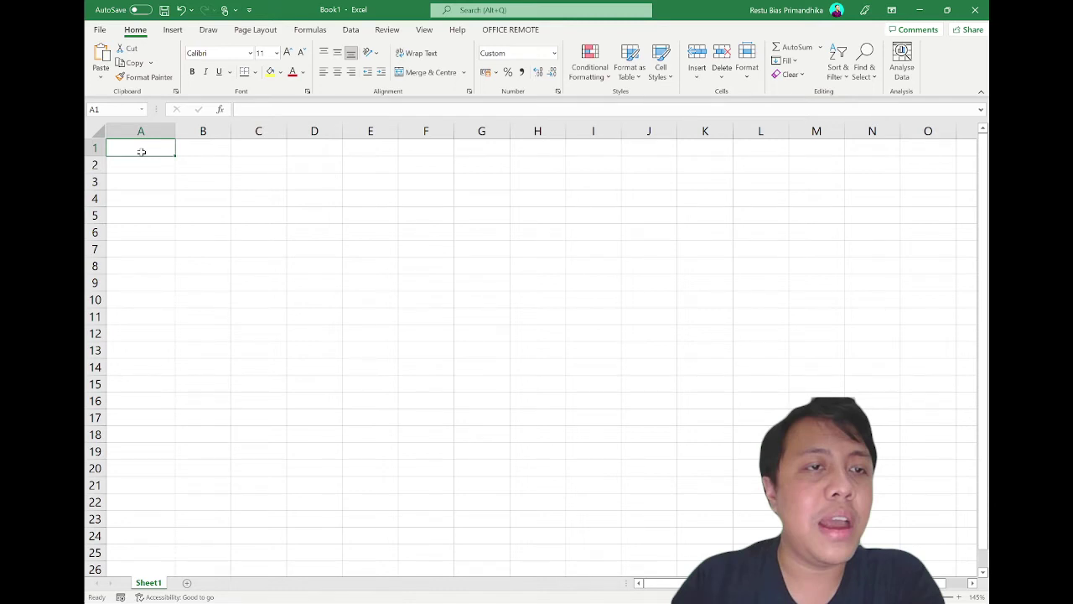
scroll(142, 152, up, 2)
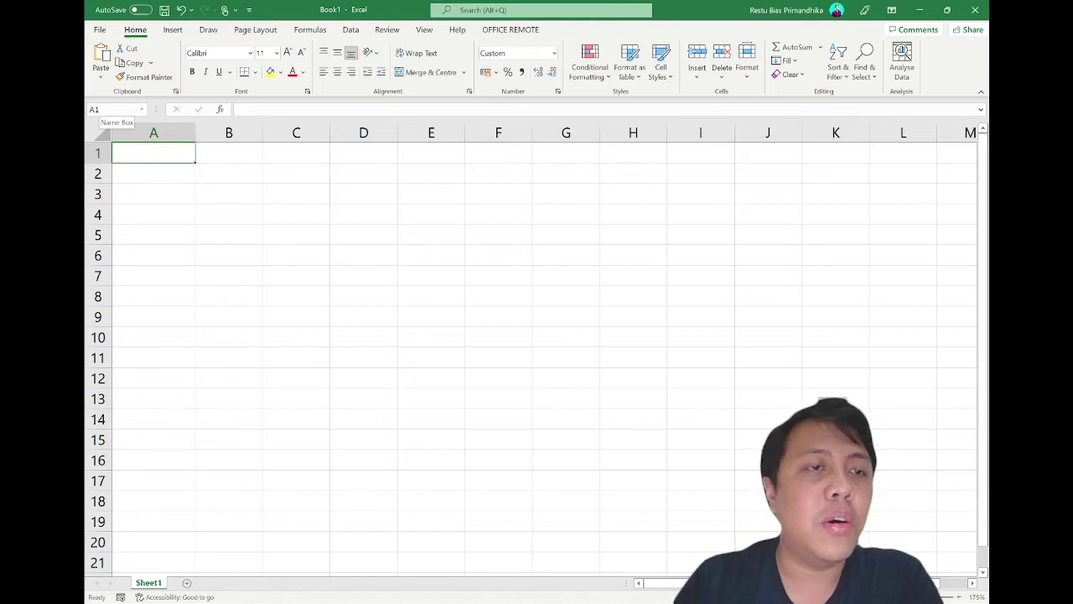
click(115, 109)
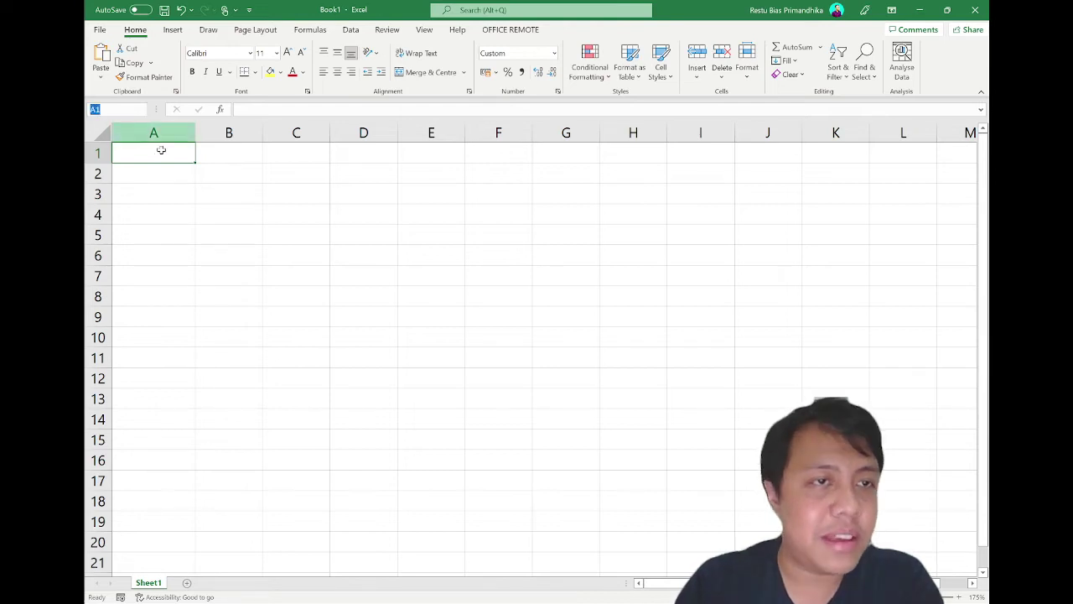
click(199, 205)
click(180, 157)
click(201, 169)
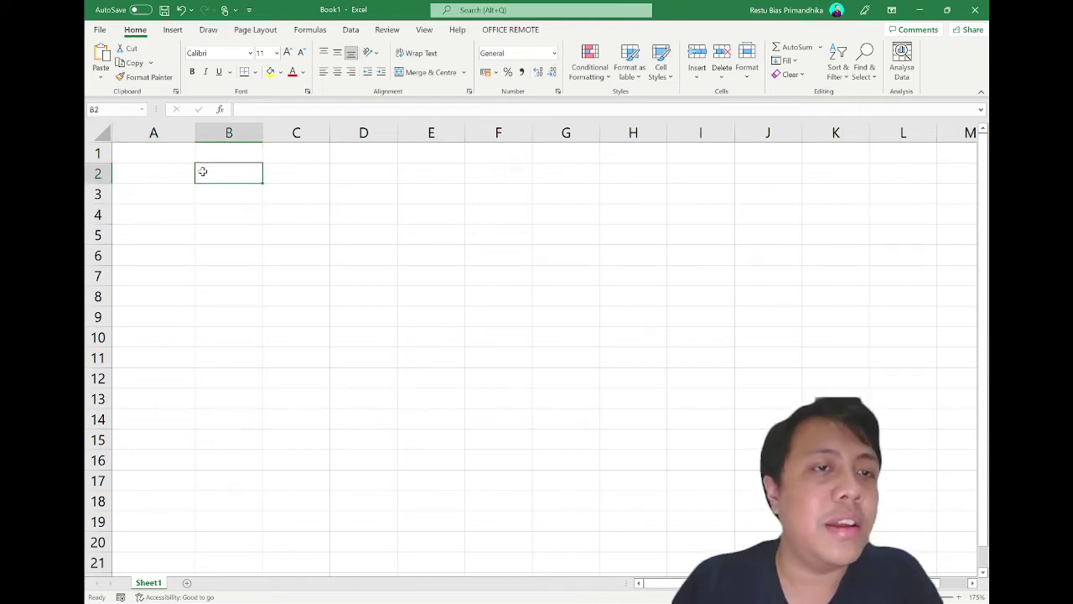
click(214, 213)
drag(213, 175, 283, 180)
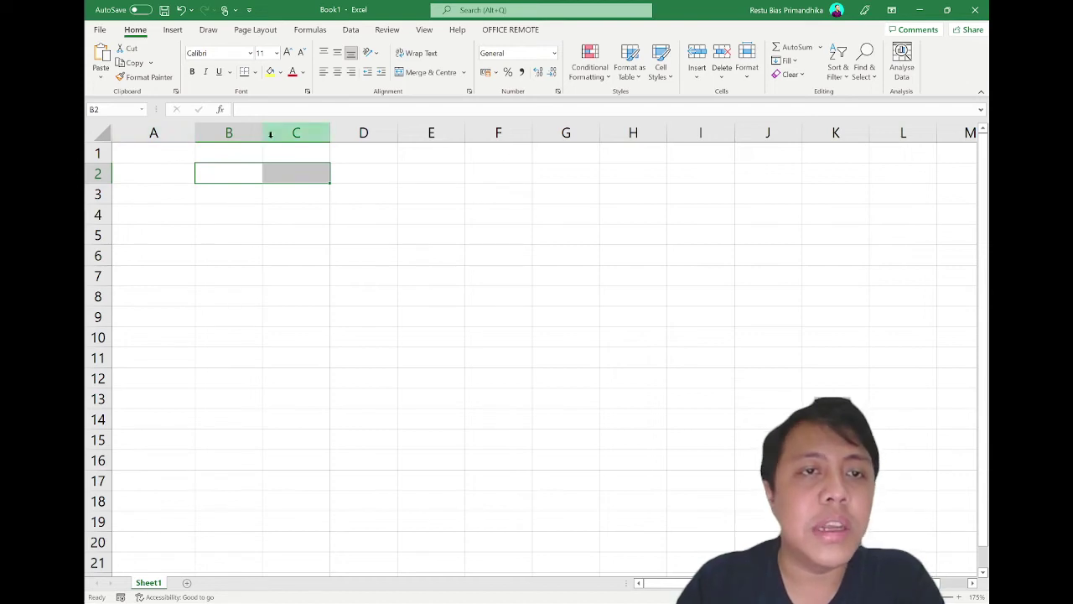
click(274, 219)
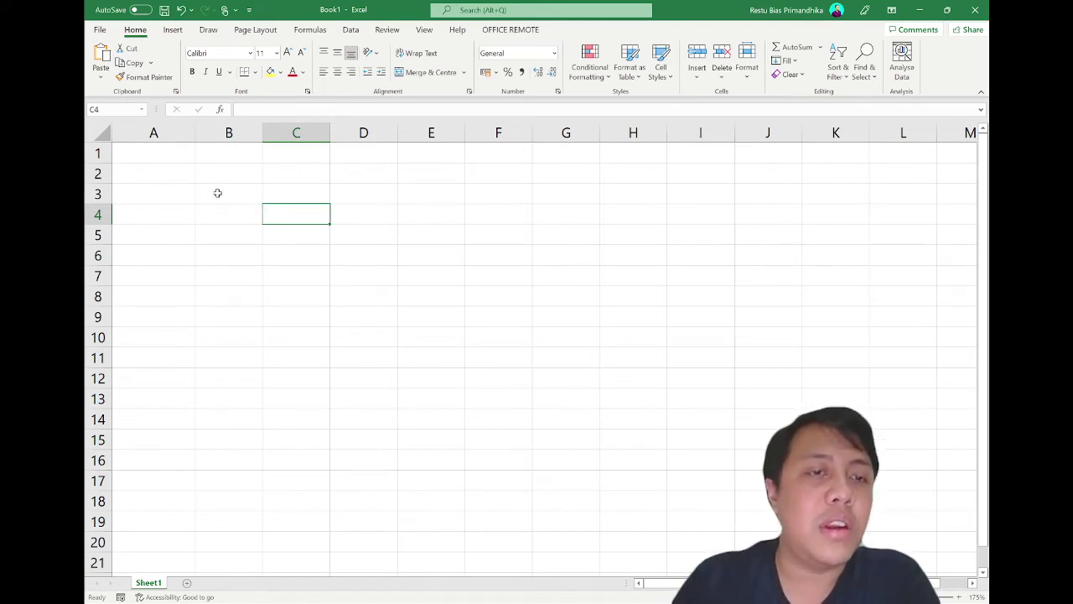
Practise drag-selecting B3:C3, B4:C4 and then the larger block B4:F10.
drag(217, 193, 280, 192)
click(285, 226)
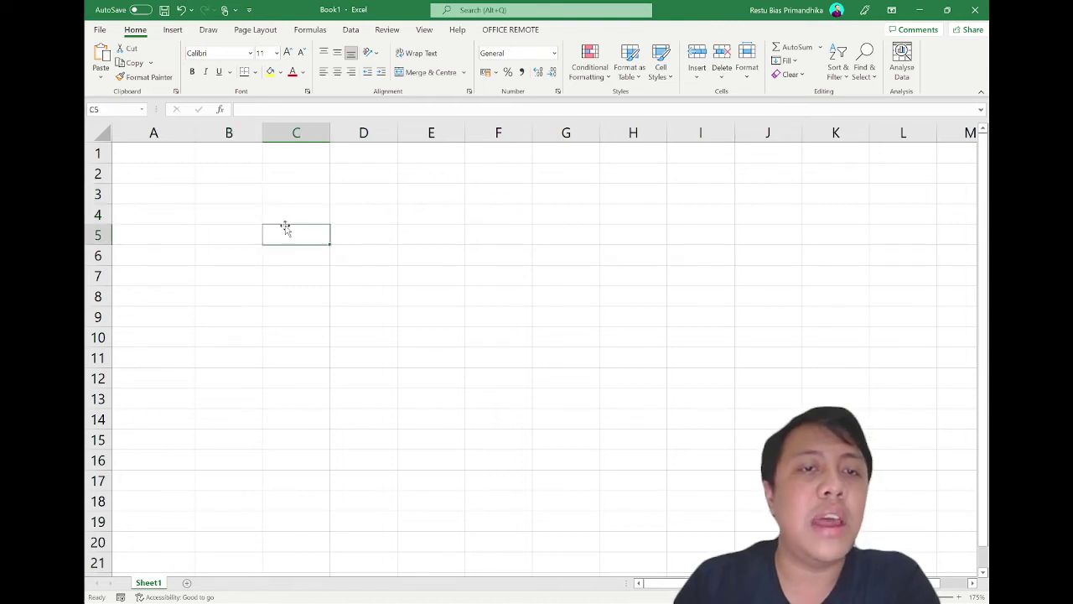
drag(234, 212, 285, 213)
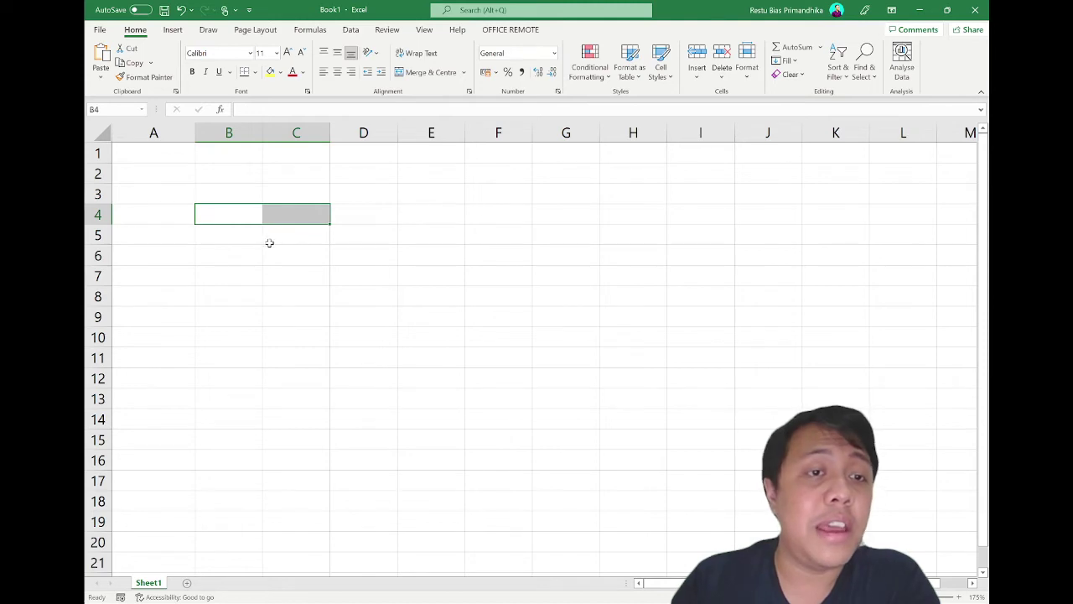
mouse_move(242, 209)
mouse_down()
mouse_move(332, 220)
mouse_move(423, 292)
mouse_up()
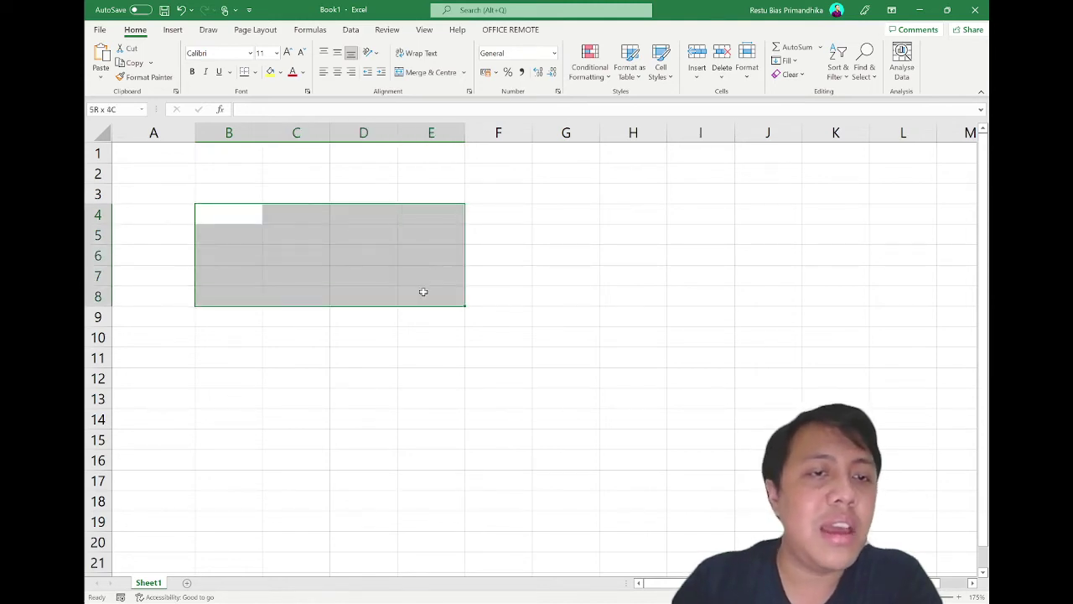
click(311, 247)
drag(240, 210, 468, 335)
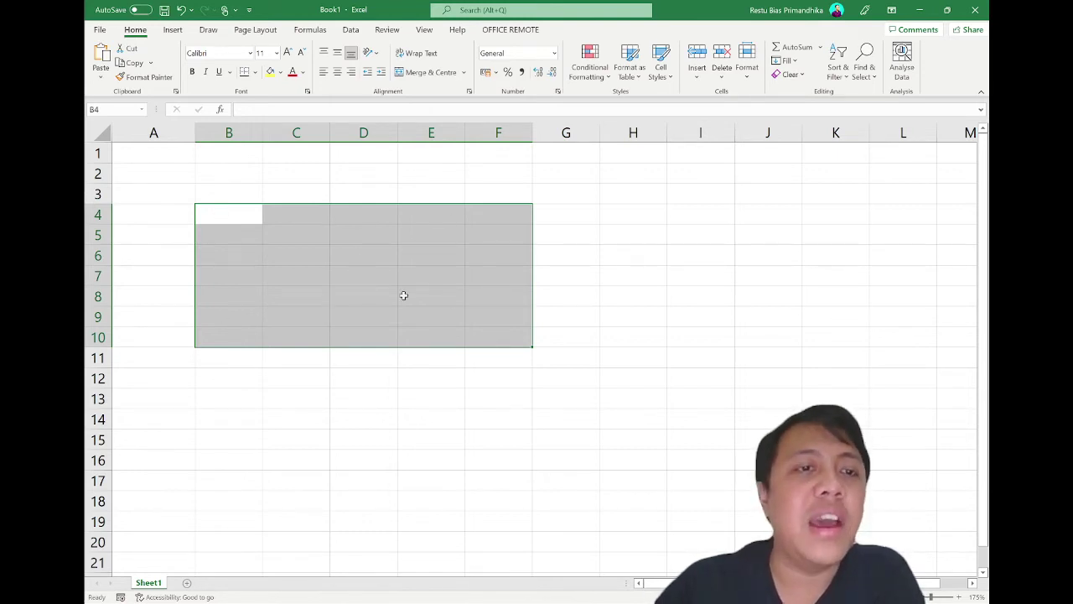
Select B4:F9, then drag out the final block B3:G11.
click(172, 160)
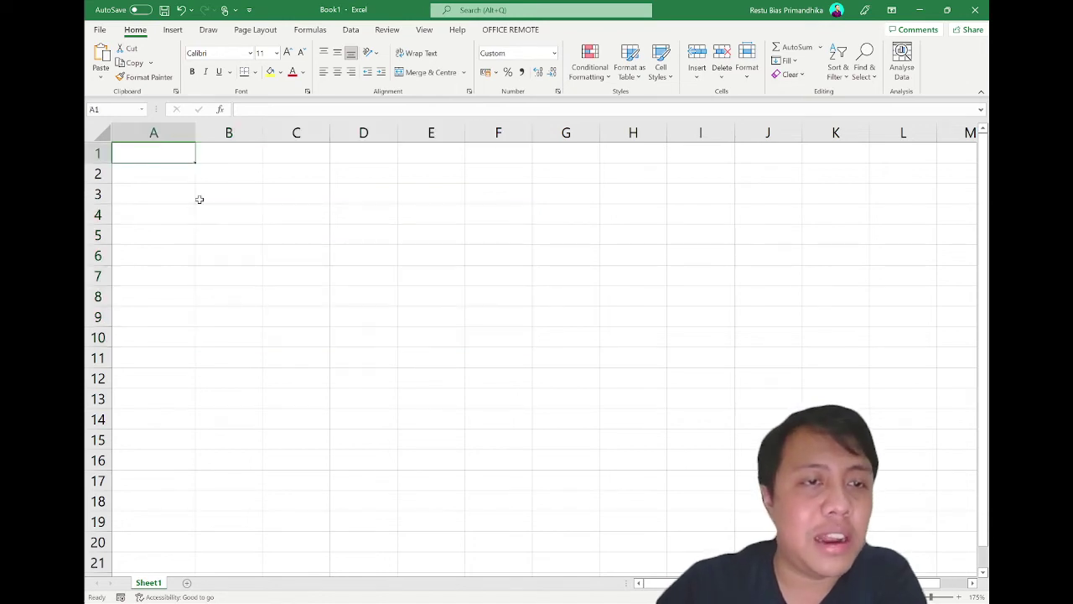
drag(213, 209, 495, 319)
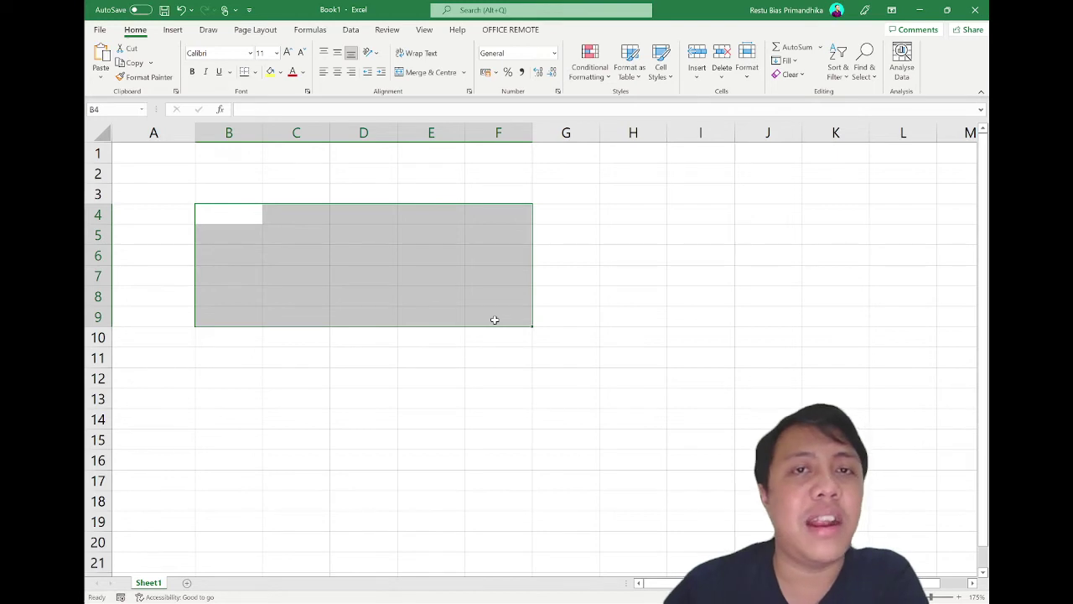
click(335, 191)
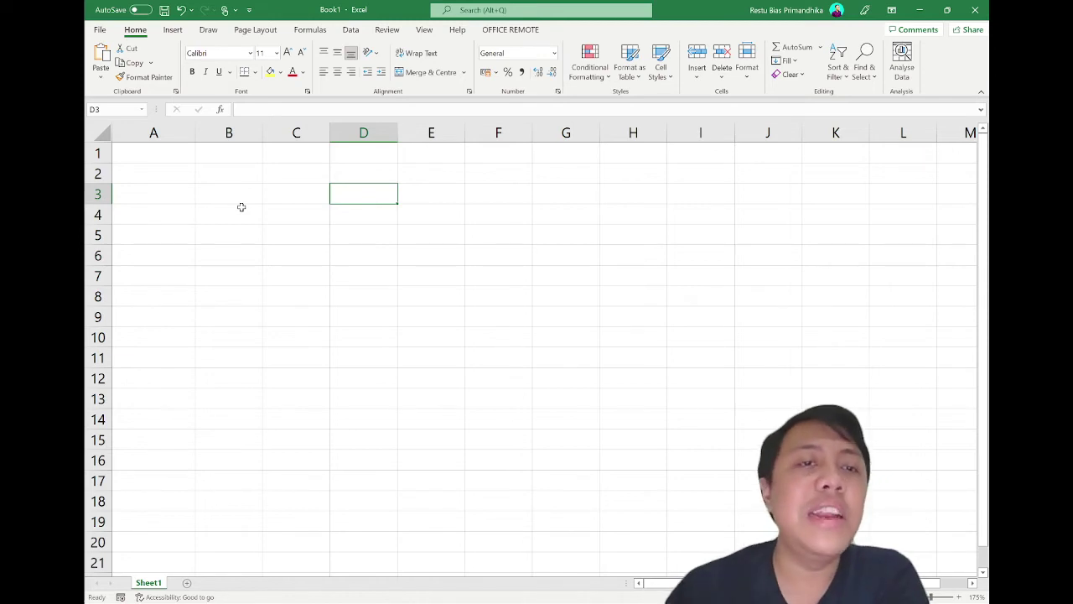
drag(236, 198, 549, 349)
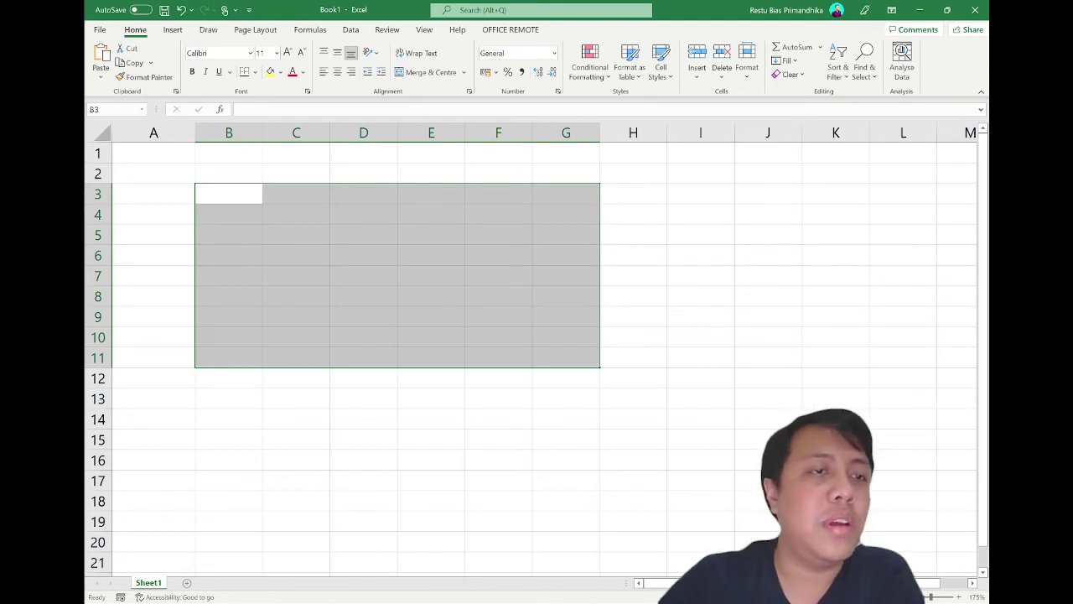
click(117, 109)
text(Tabe)
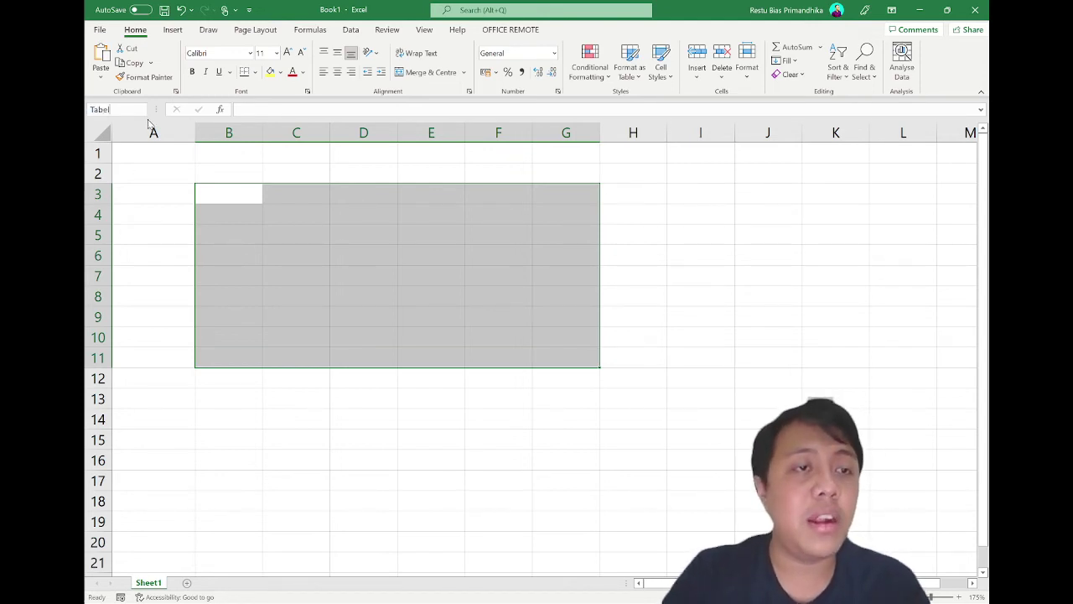
text(lDaftarNa)
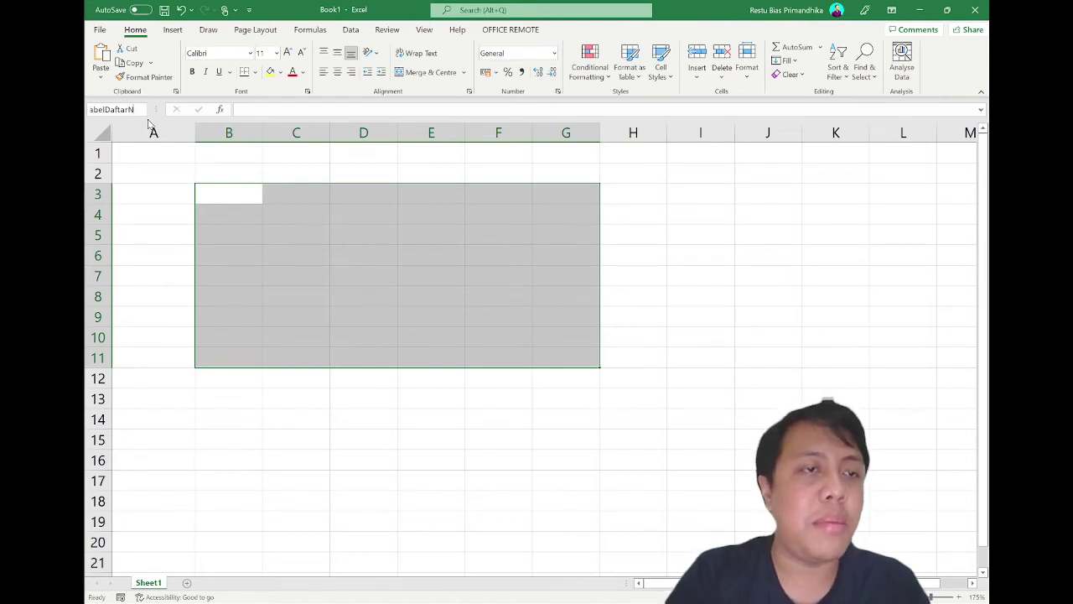
text(ma)
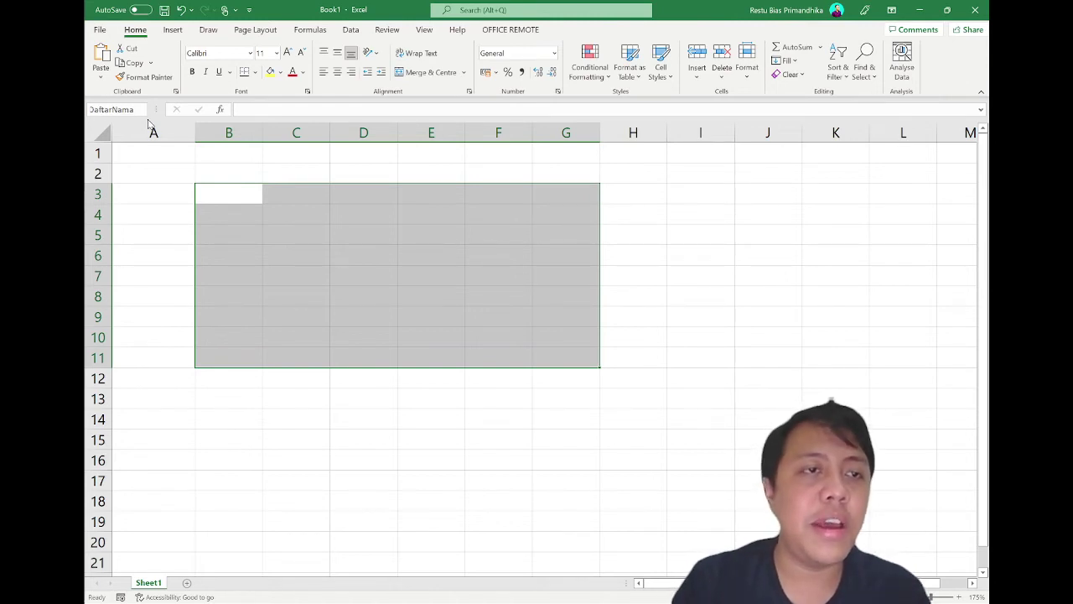
key(Return)
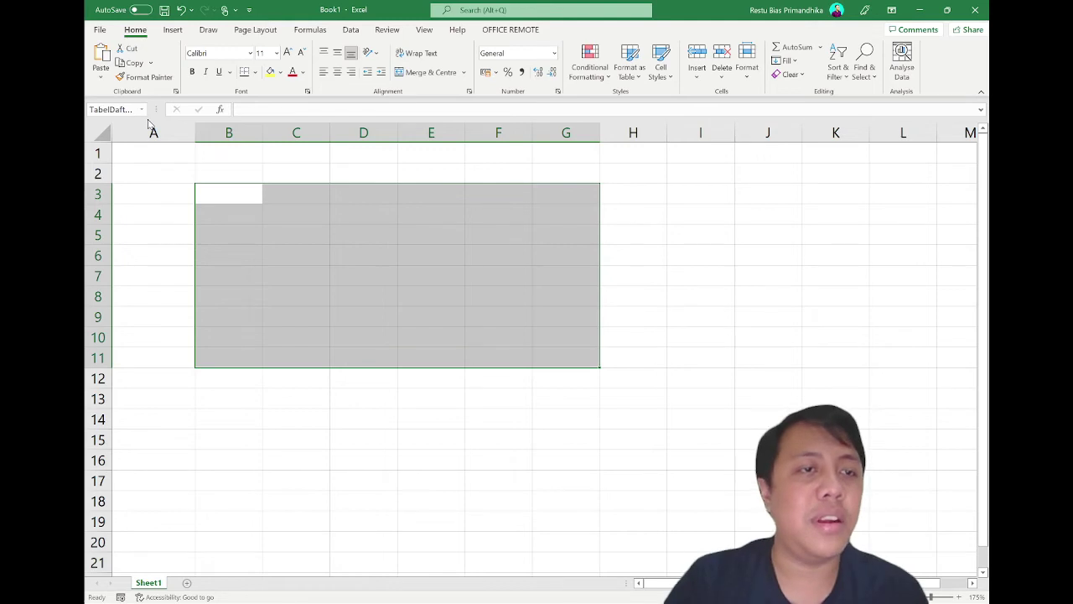
click(551, 408)
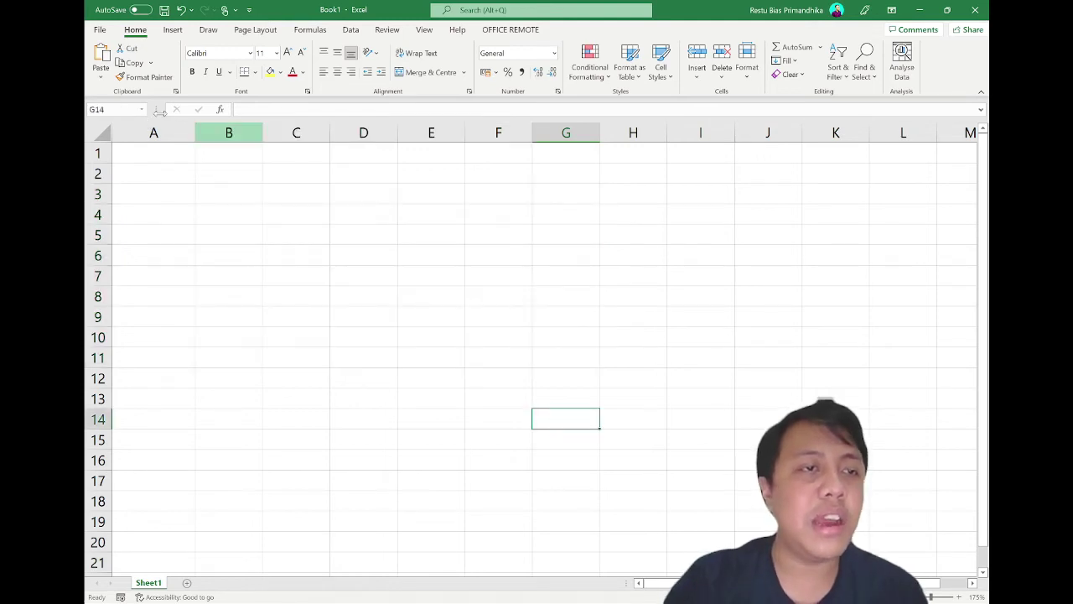
click(109, 109)
text(Tabel)
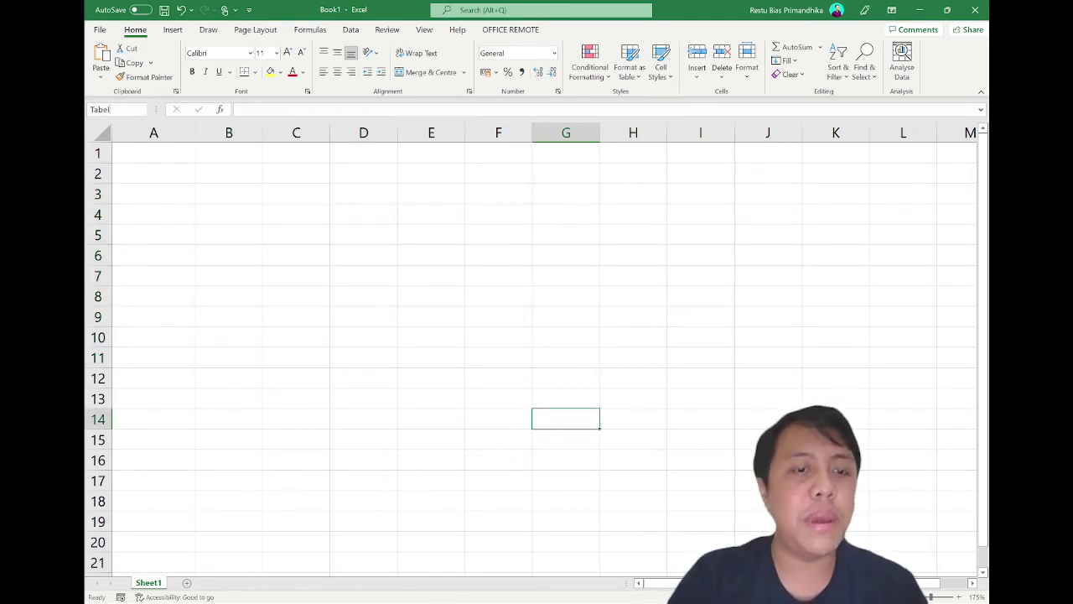
text(DaftarN)
key(Return)
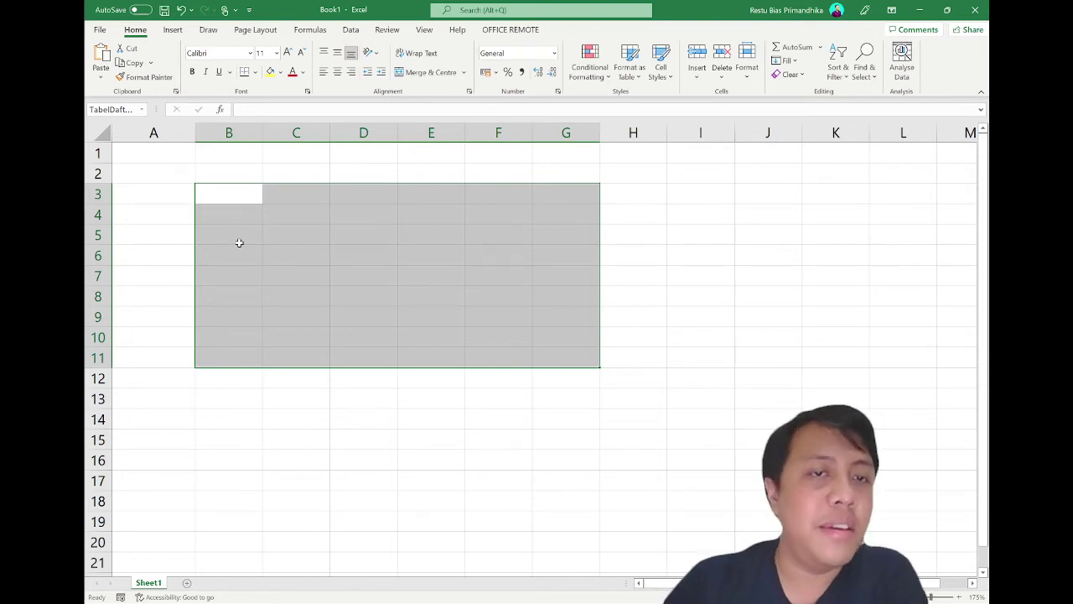
click(259, 280)
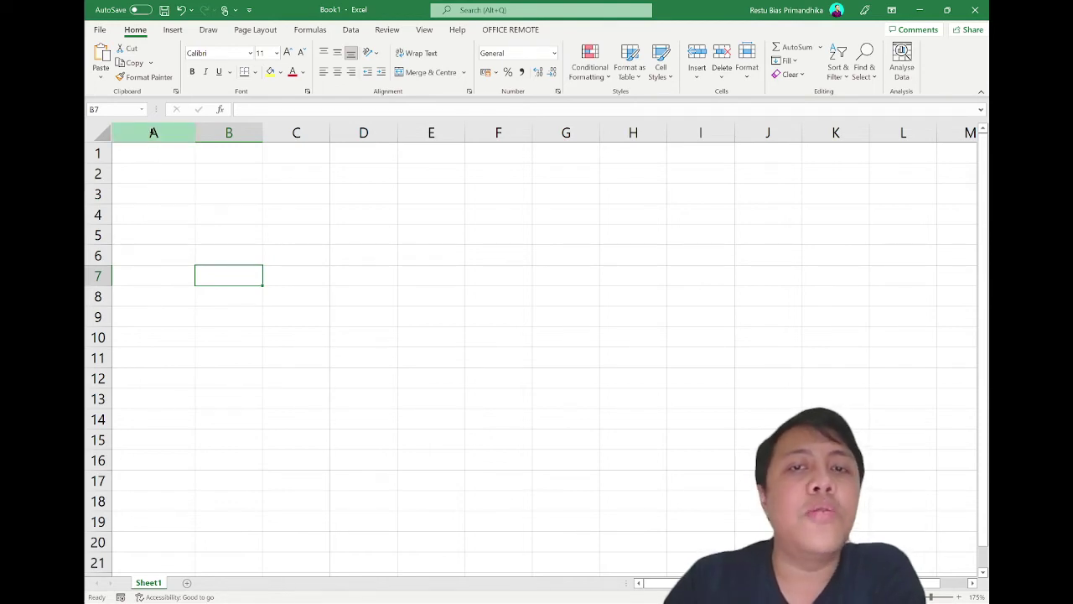
scroll(206, 175, down, 2)
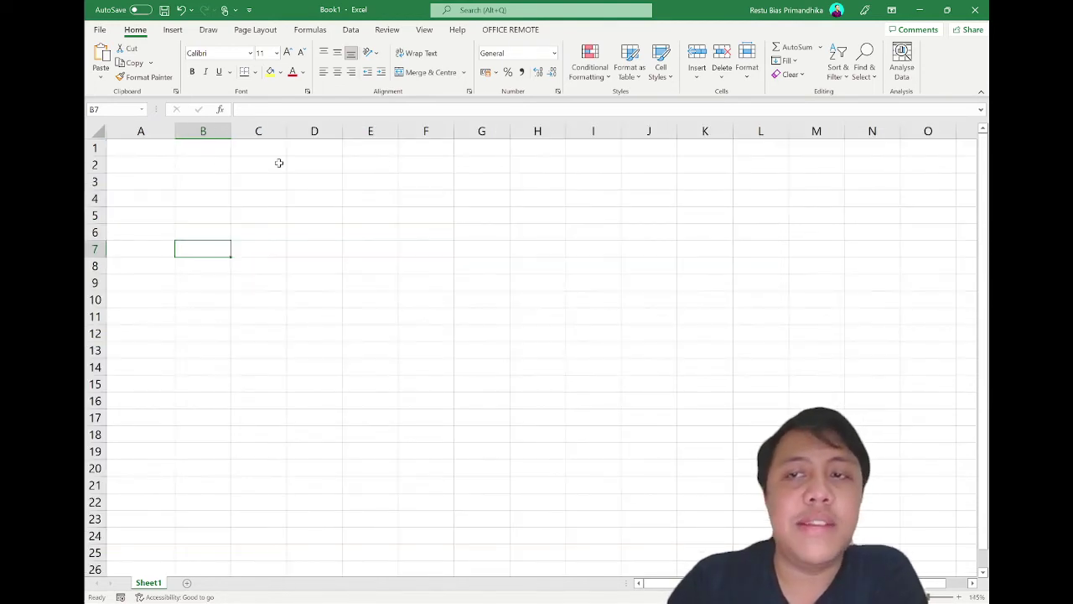
scroll(422, 172, right, 8)
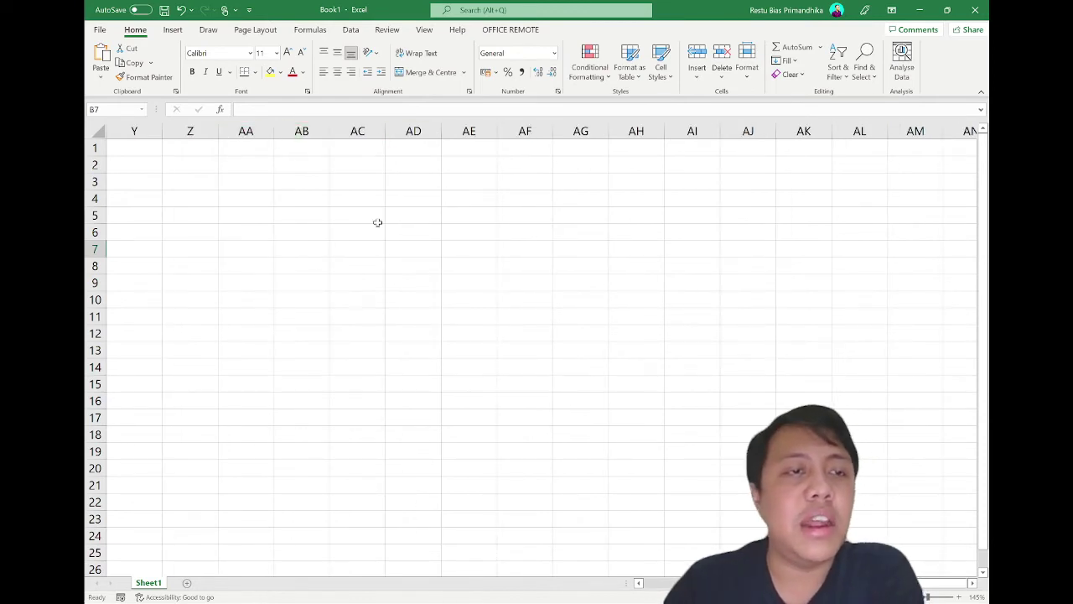
scroll(318, 263, down, 1)
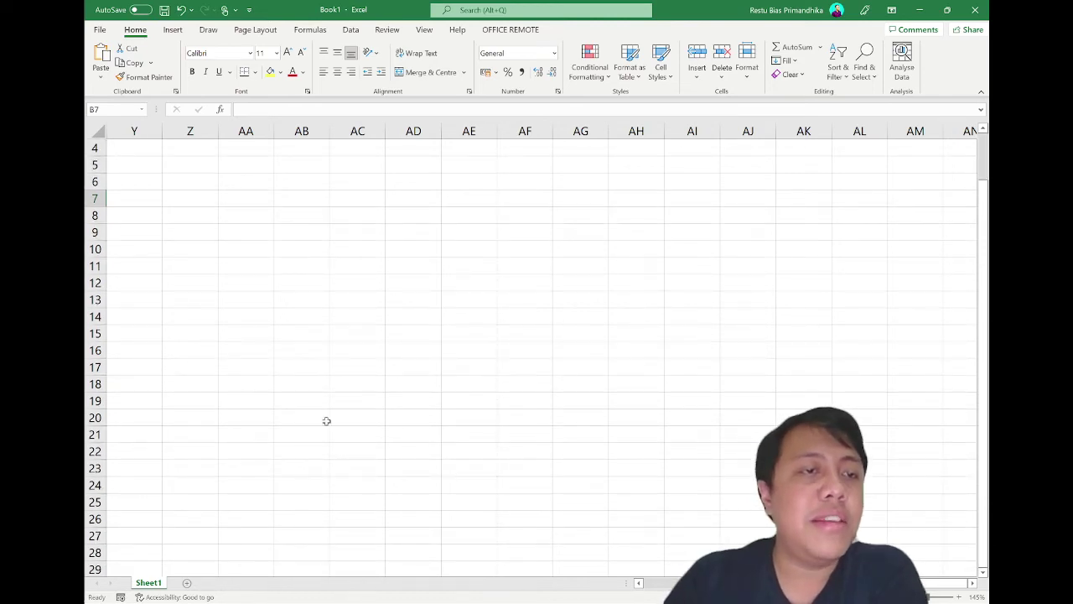
scroll(326, 420, up, 1)
key(ctrl+BackSpace)
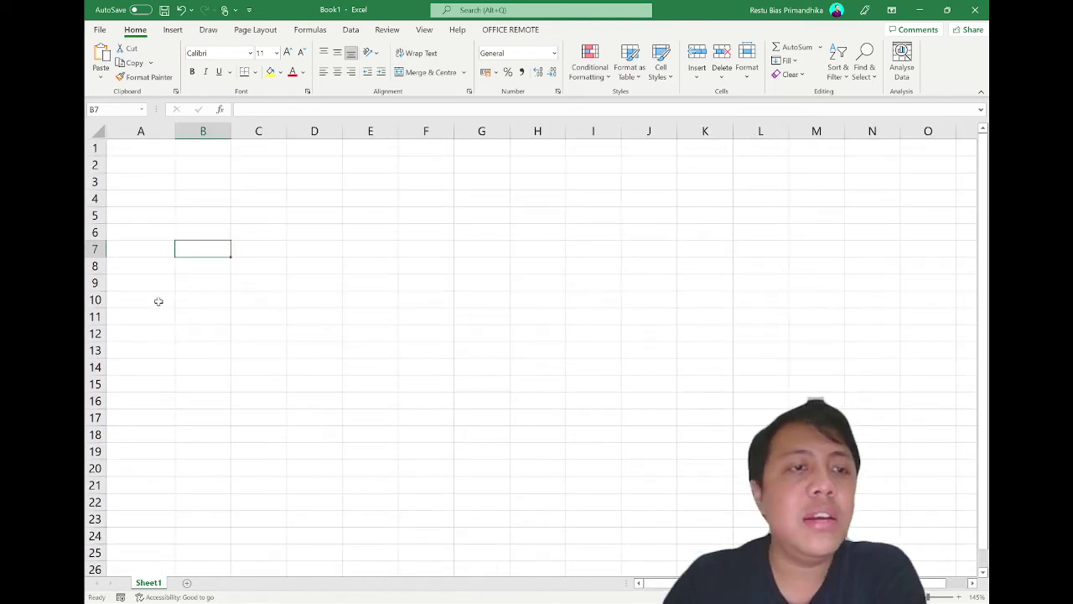
click(95, 148)
scroll(145, 368, down, 12)
scroll(145, 367, down, 6)
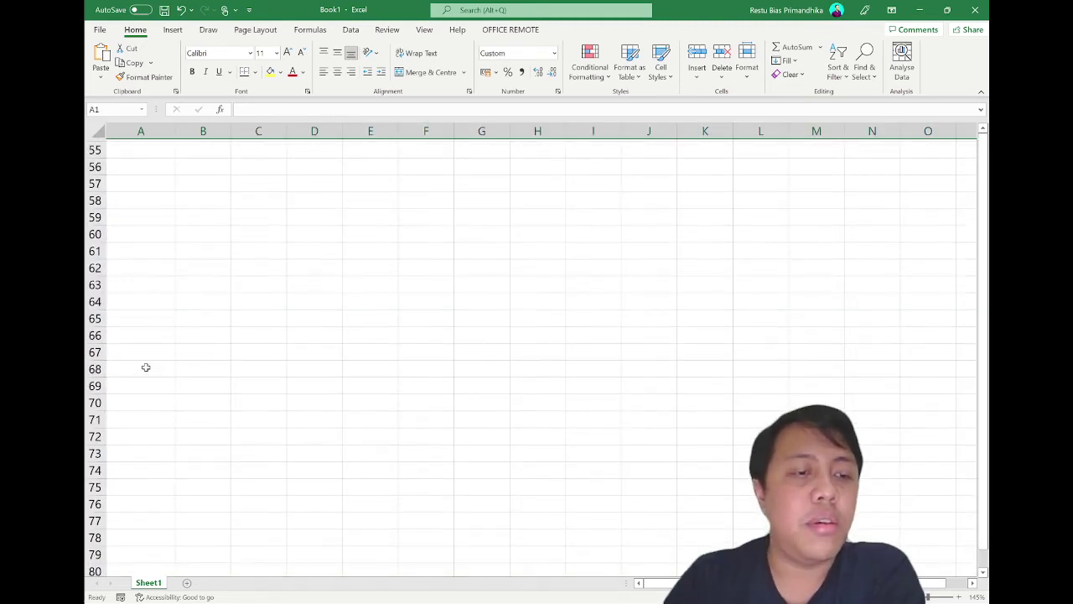
scroll(145, 367, down, 20)
click(145, 367)
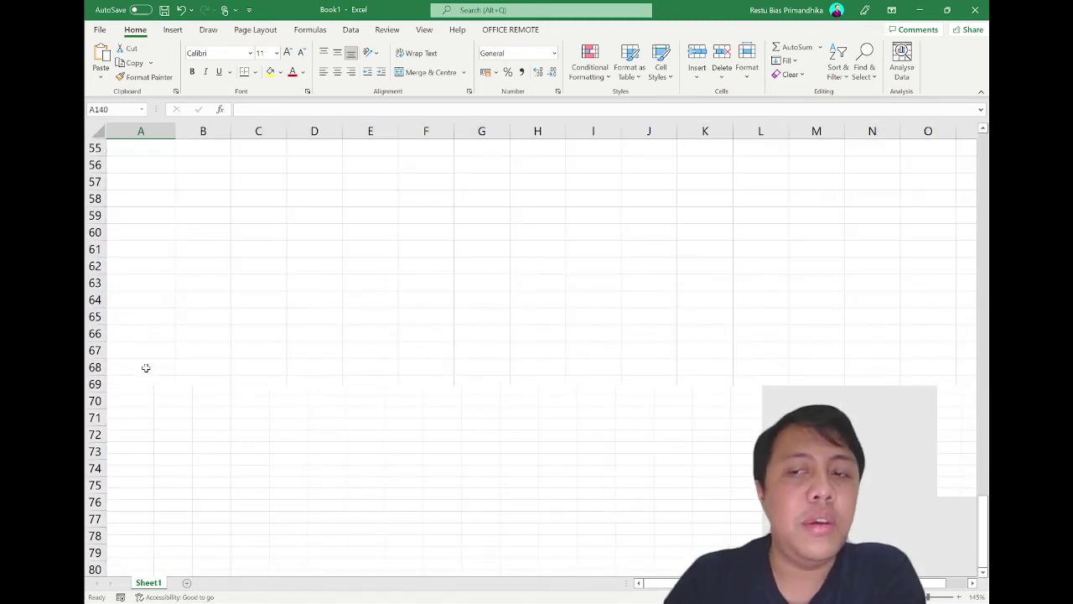
scroll(205, 369, up, 10)
scroll(206, 369, up, 16)
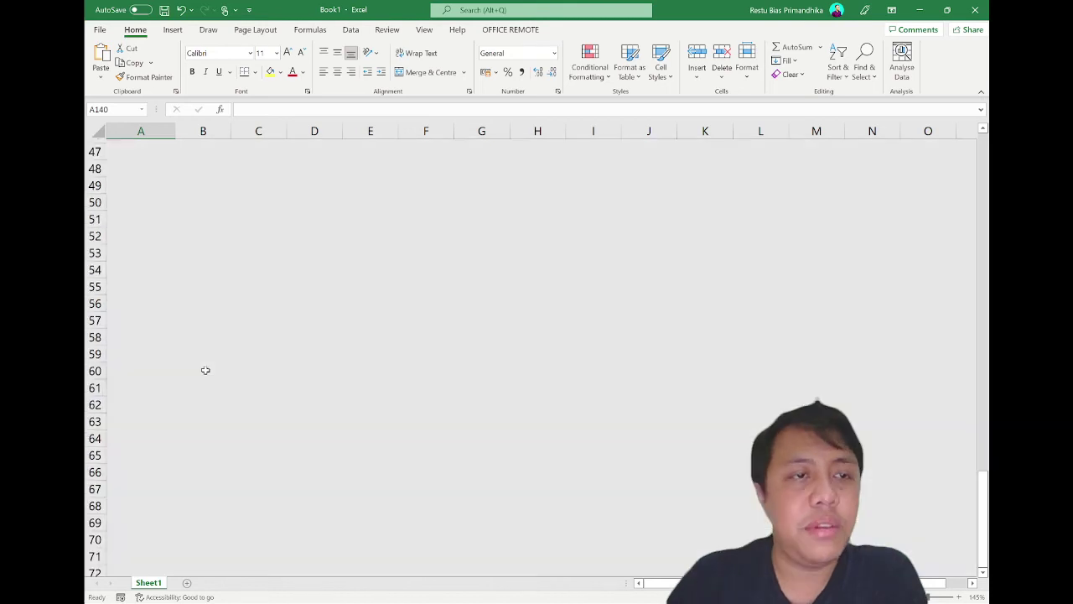
scroll(206, 369, up, 15)
click(137, 150)
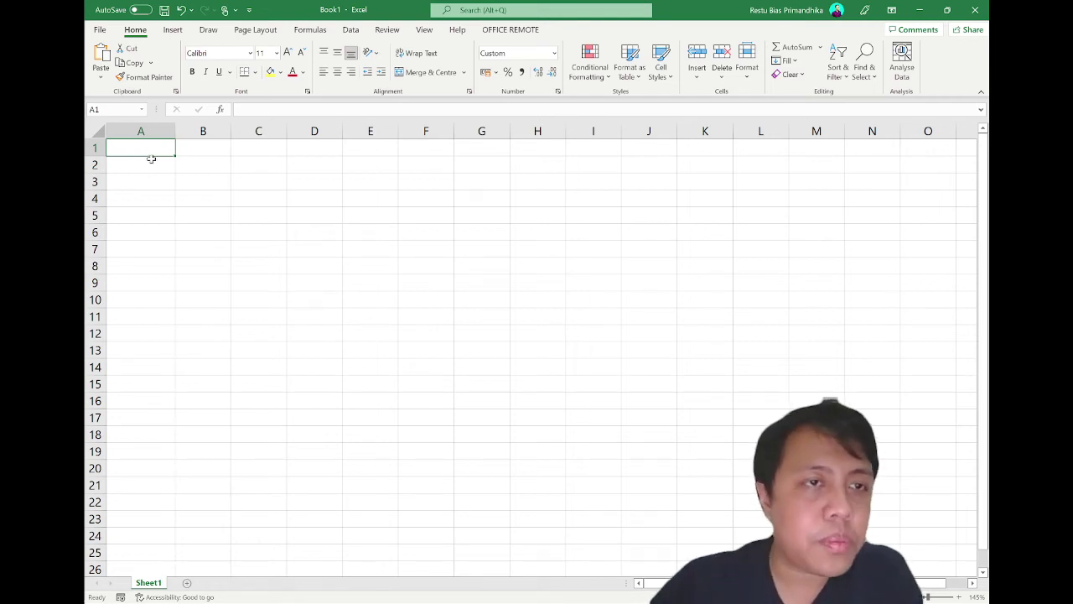
click(146, 164)
click(133, 146)
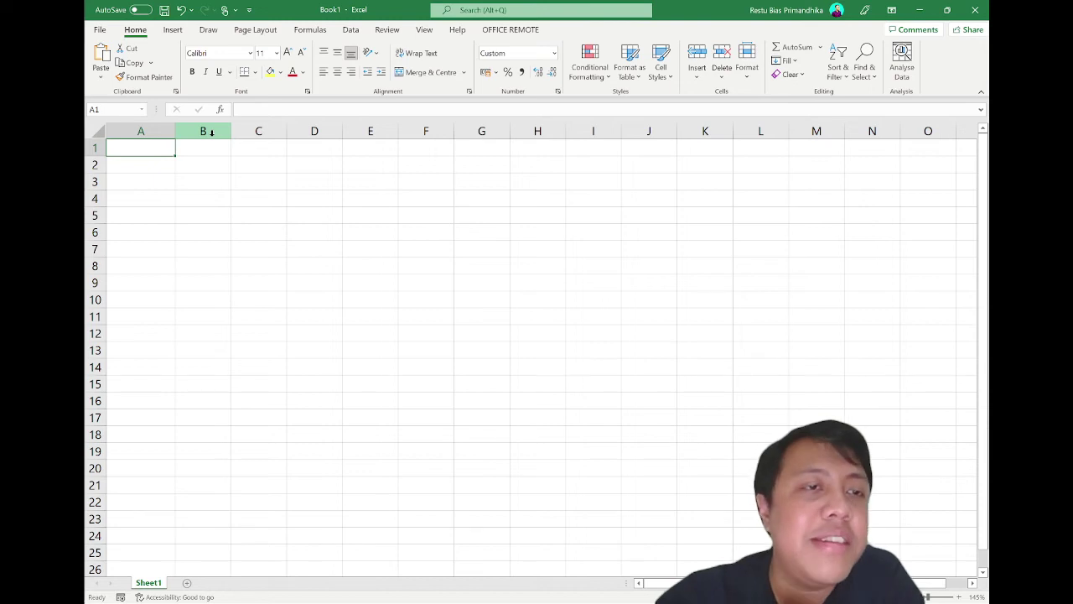
click(252, 108)
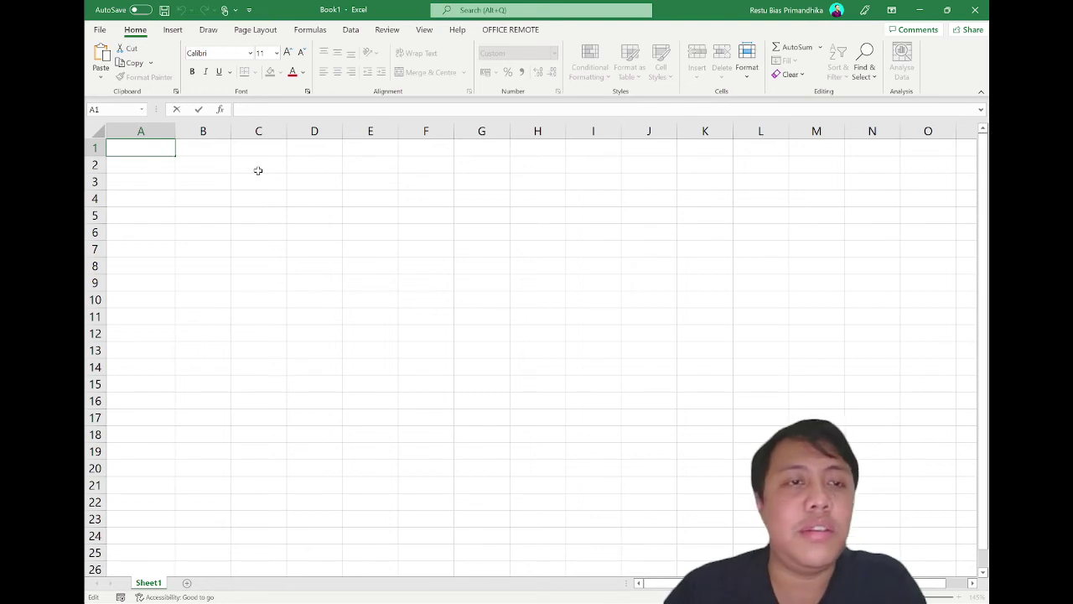
Enter the formula =B1+C1 in cell A1.
text(=)
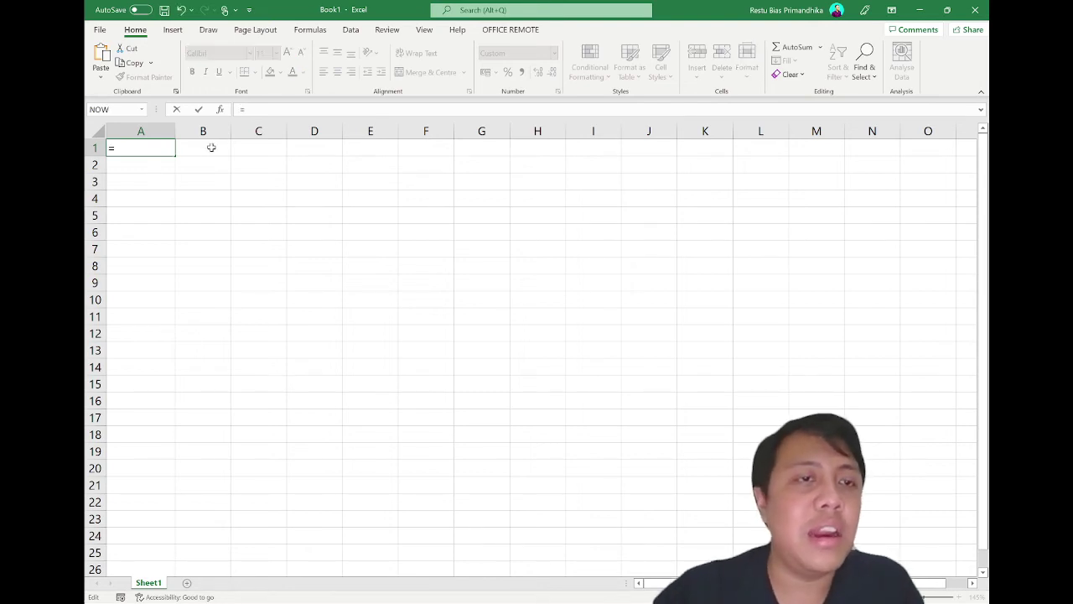
click(209, 147)
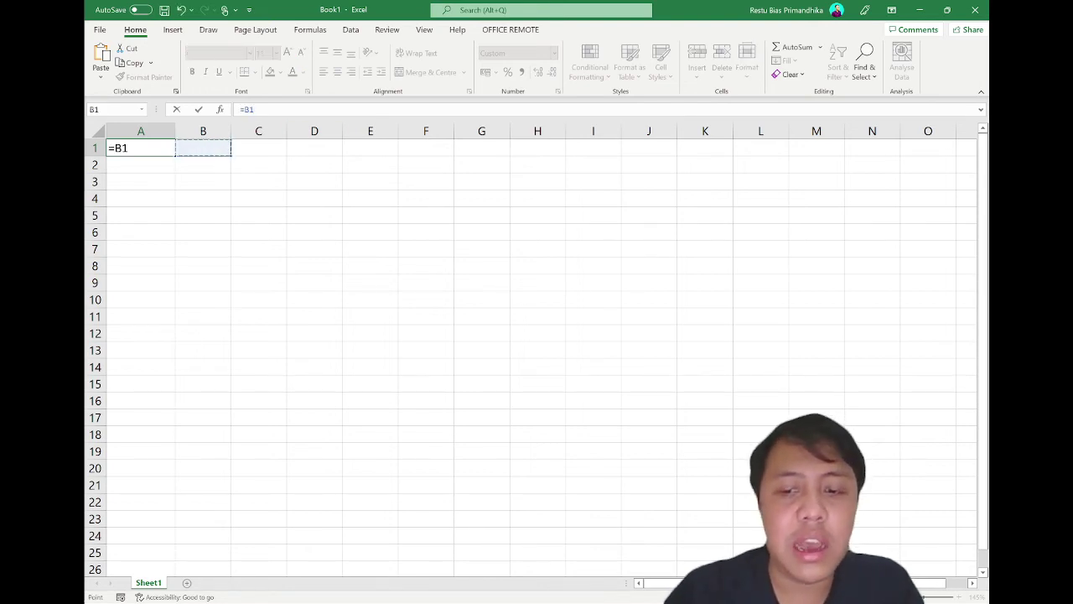
text(+)
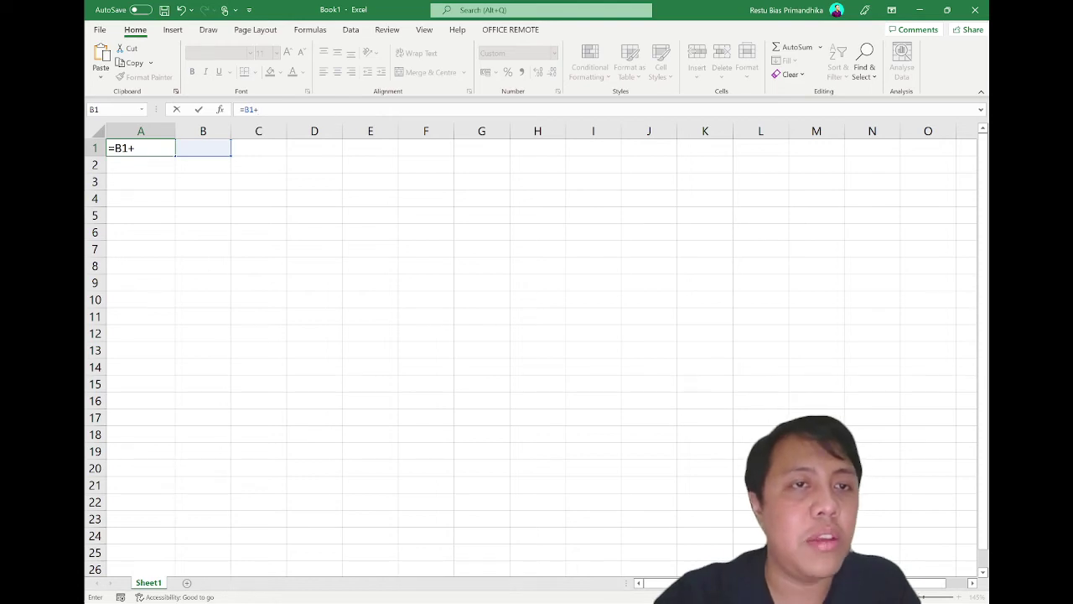
click(245, 153)
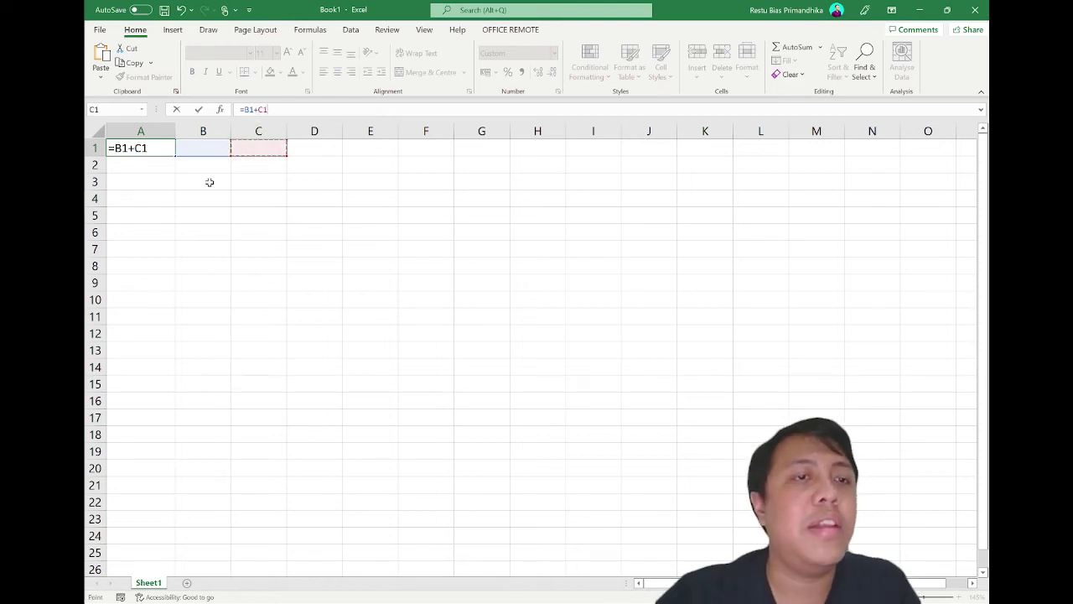
key(Return)
click(163, 150)
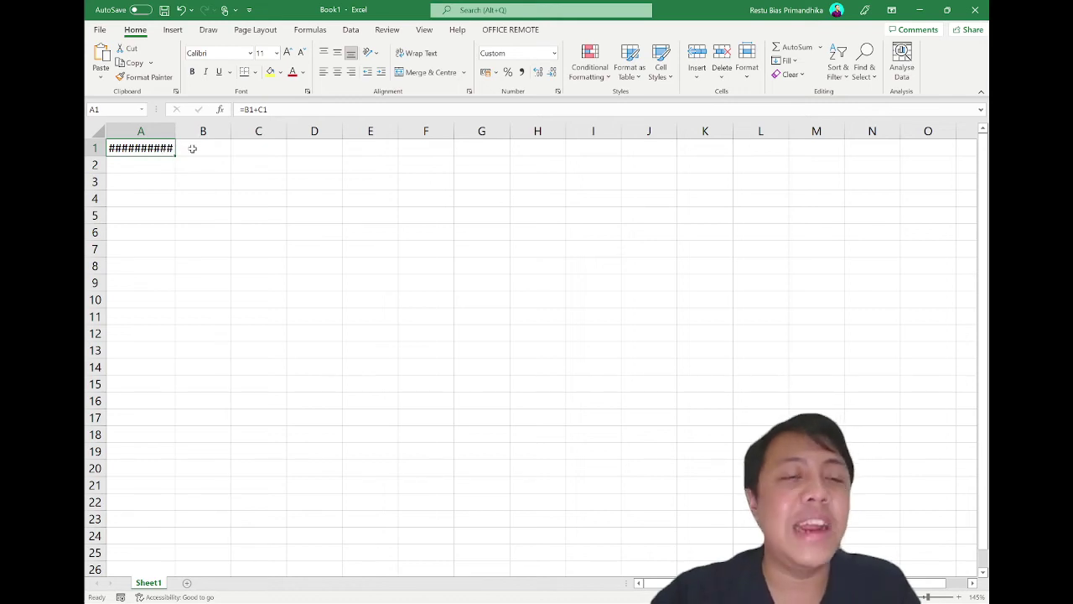
Put 2 in B1 and 4 in C1, then re-commit the A1 formula.
click(194, 148)
text(2)
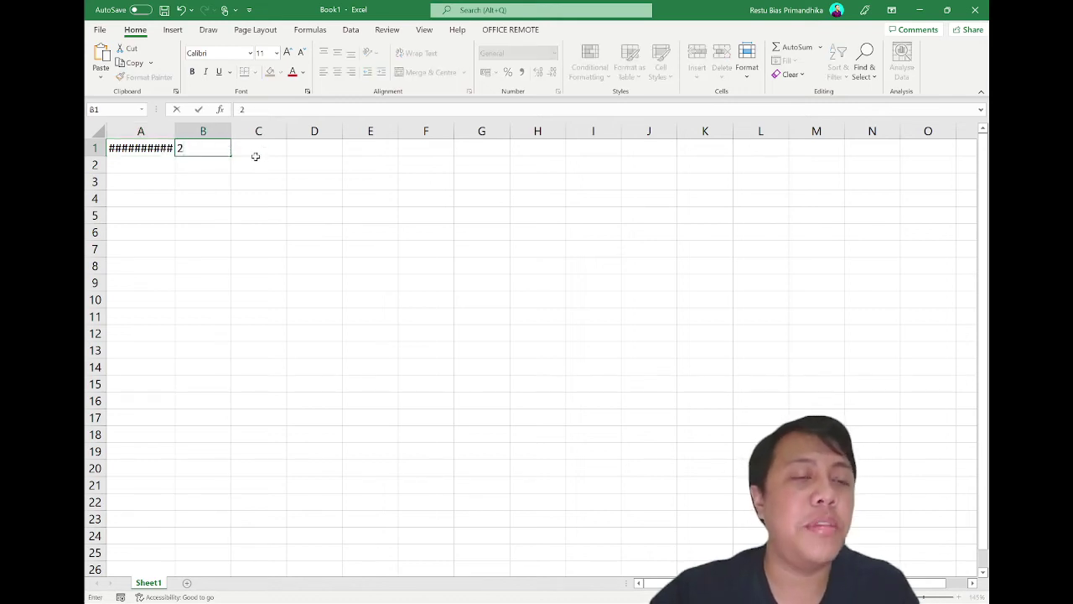
click(252, 149)
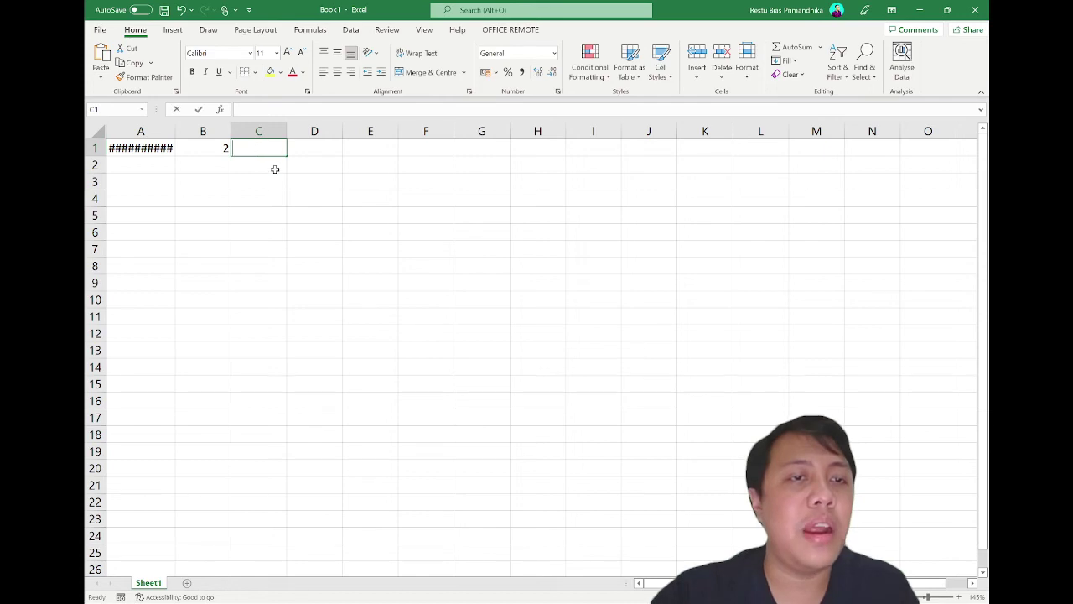
text(4)
key(Return)
click(161, 149)
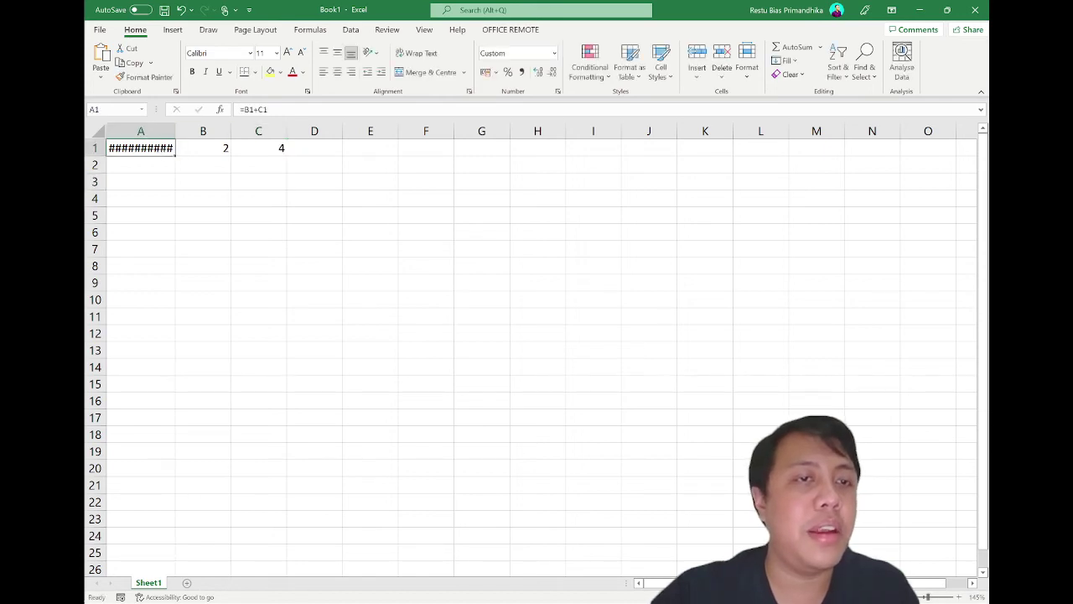
key(F2)
key(Return)
Autofit column A and switch A1 to General format so it shows 6.
double_click(172, 135)
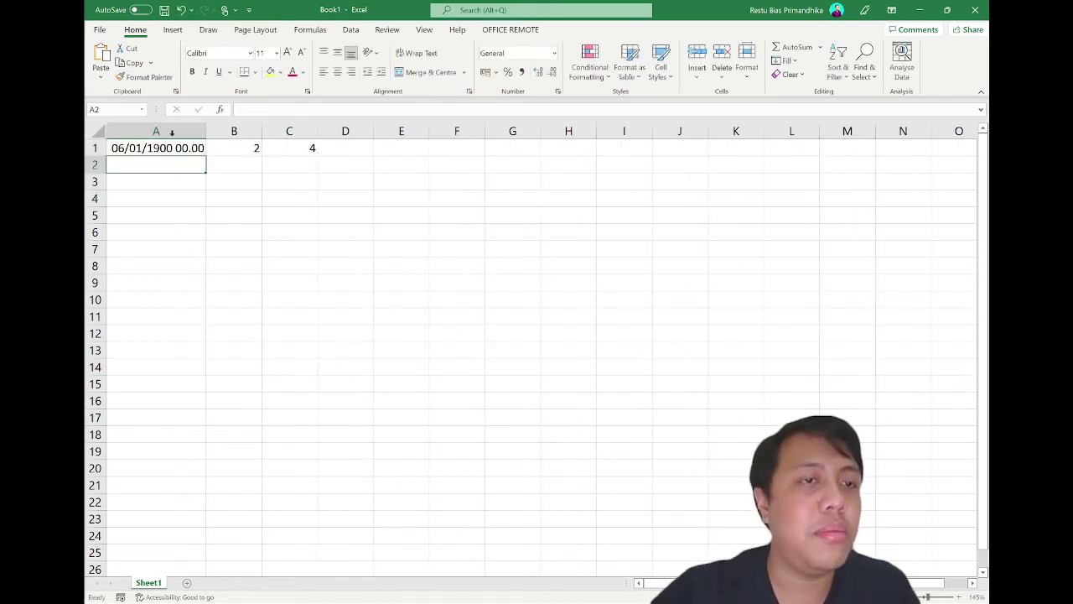
click(156, 132)
click(187, 146)
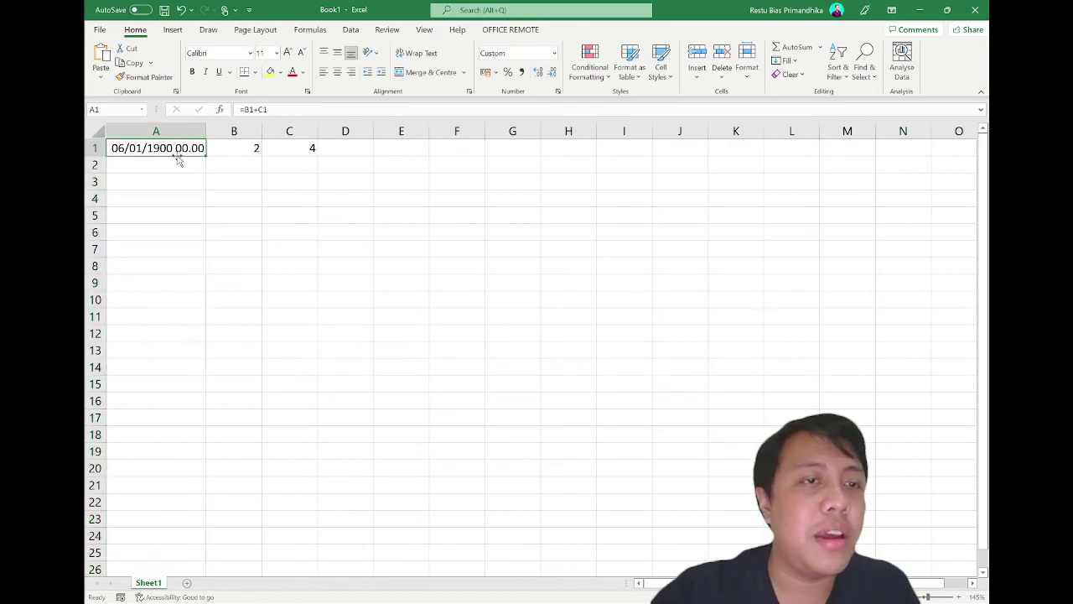
click(554, 53)
click(529, 74)
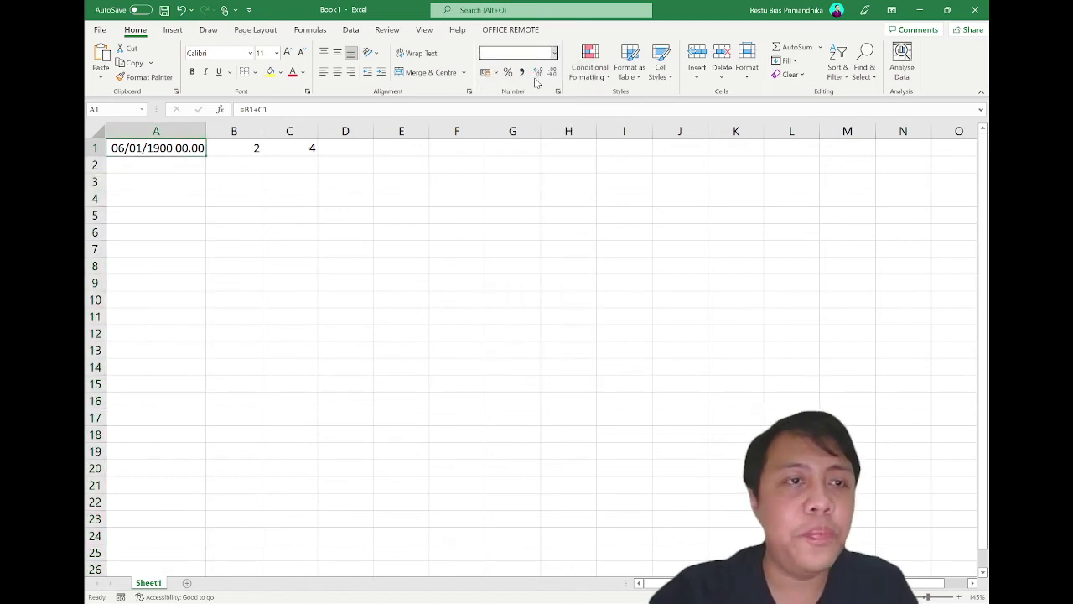
mouse_move(208, 133)
mouse_down()
mouse_move(120, 133)
mouse_move(151, 131)
mouse_up()
Check A1's formula and number format, leaving the format unchanged.
click(114, 131)
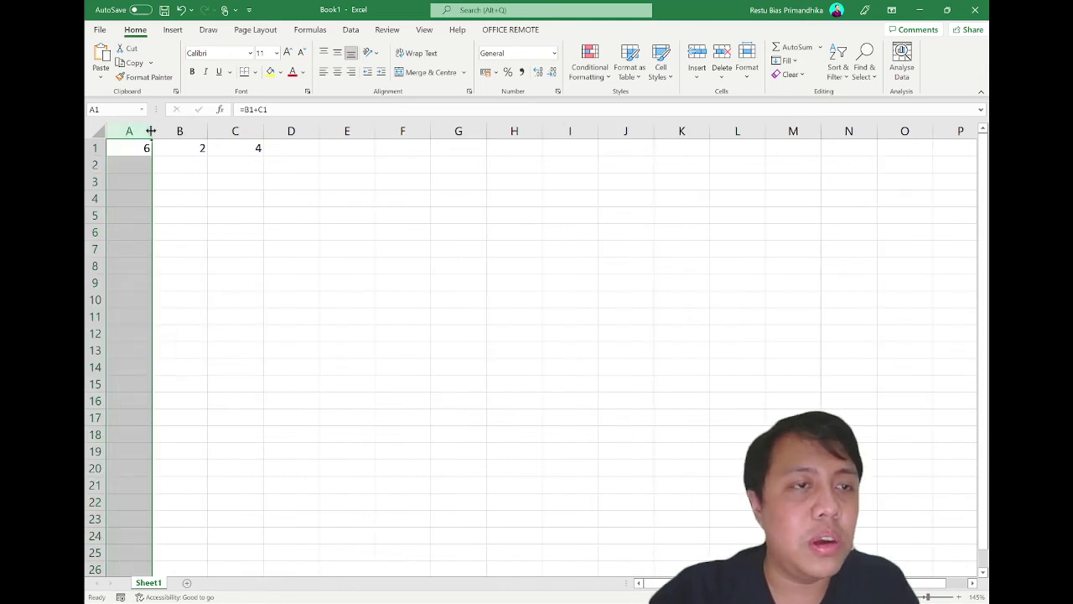
click(180, 165)
click(145, 149)
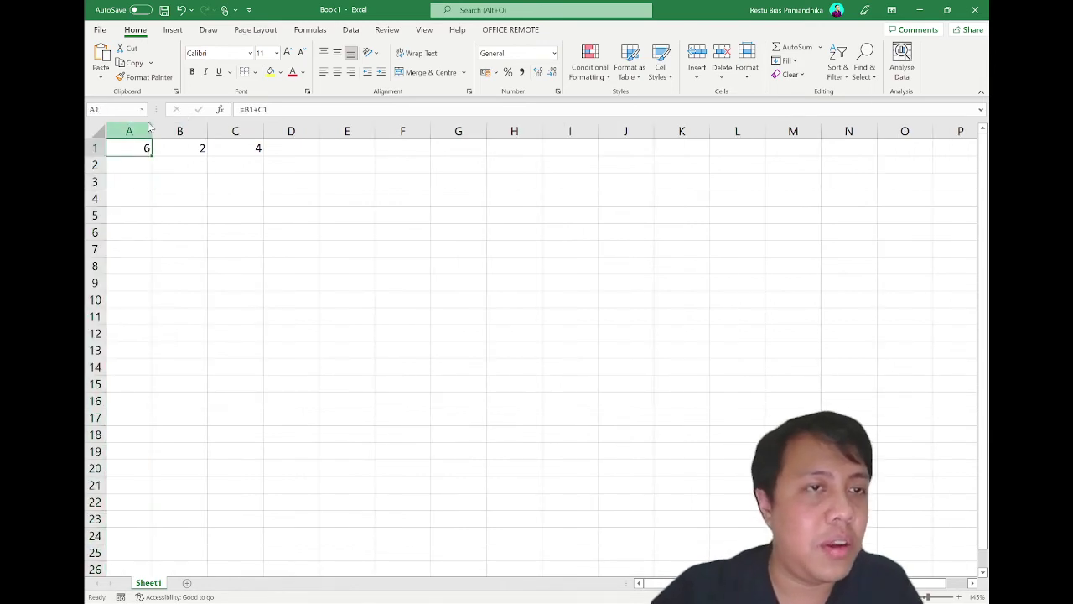
click(554, 52)
click(543, 73)
click(203, 169)
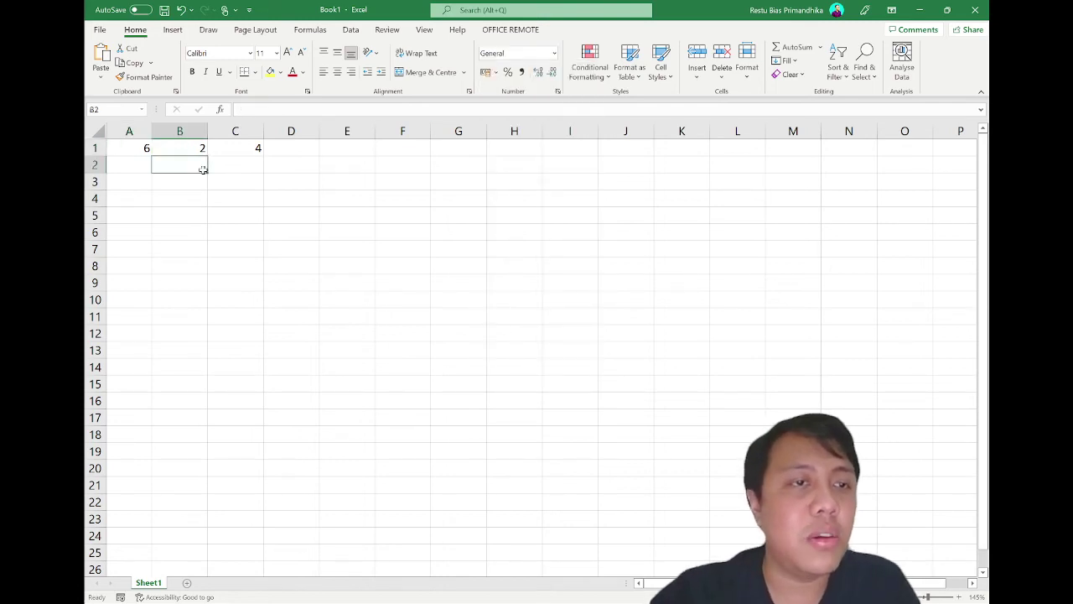
click(136, 148)
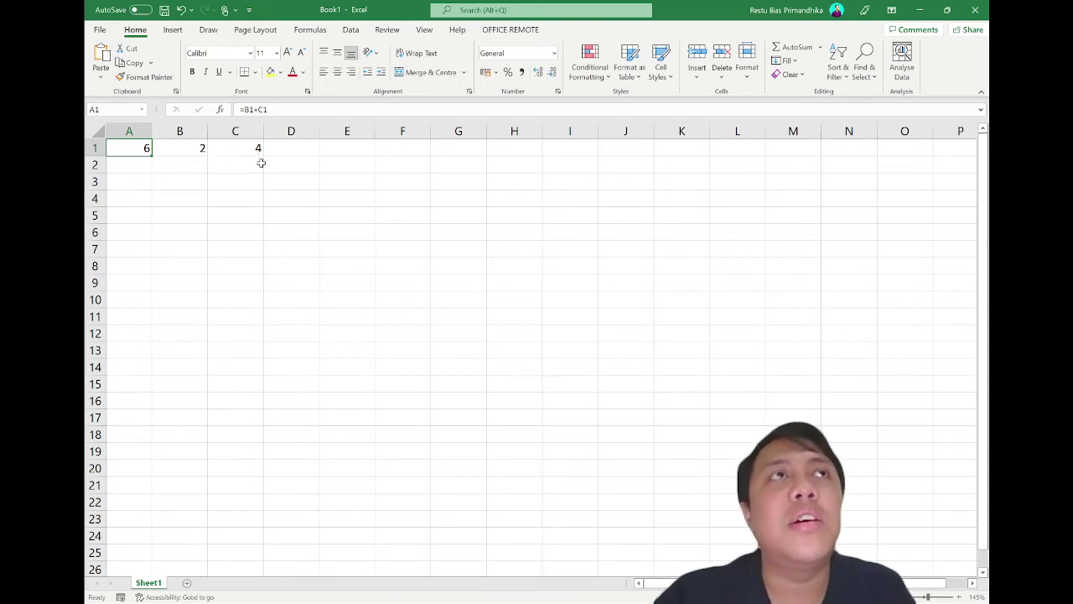
Enter the text e in C1 and widen column A to reveal #VALUE! in A1.
click(247, 156)
text(e)
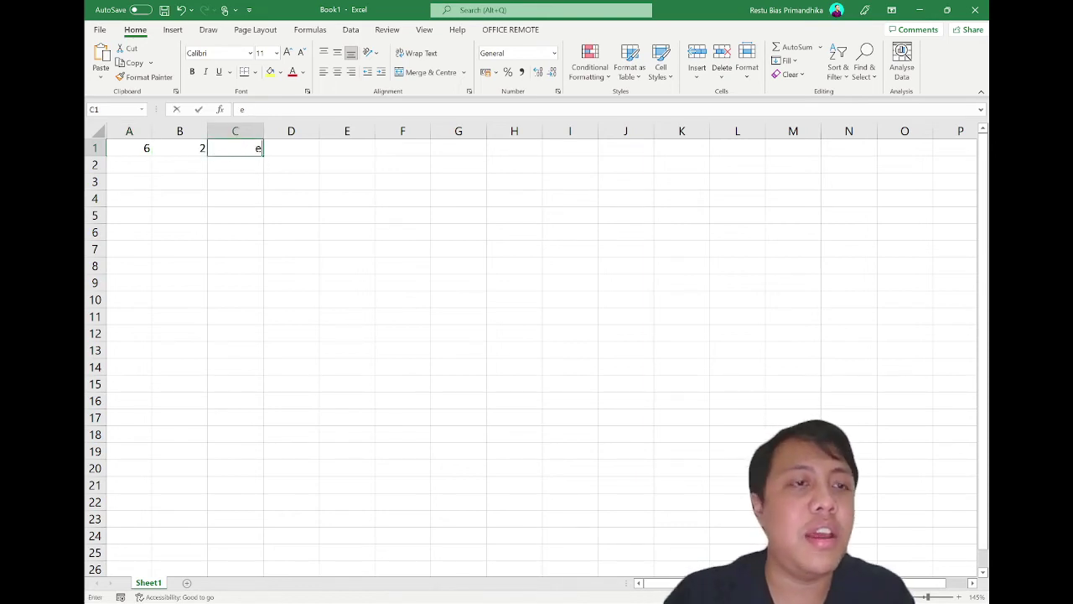
key(Return)
click(136, 148)
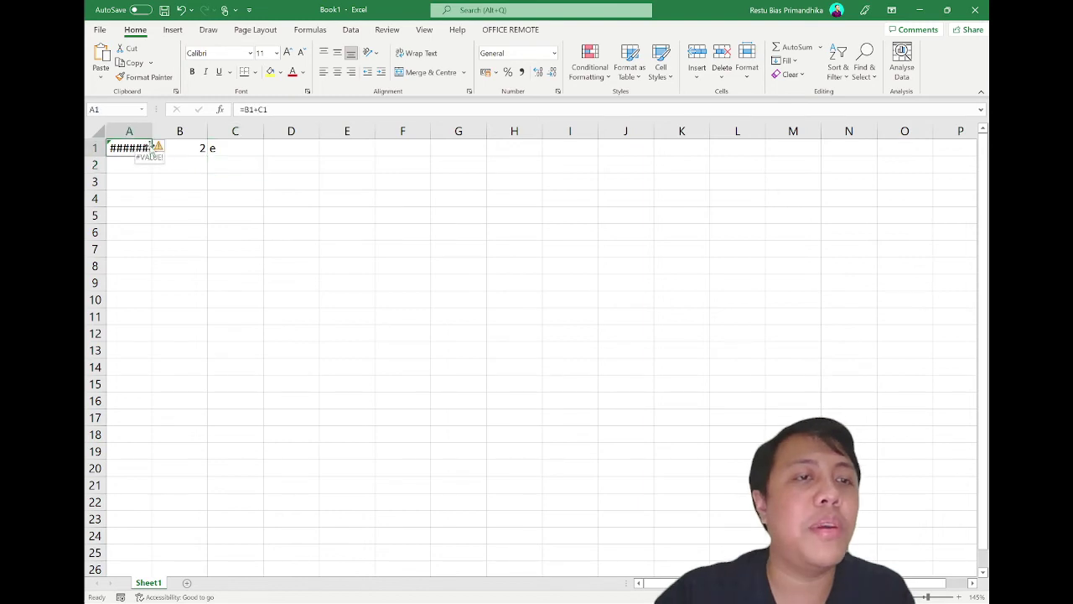
double_click(151, 131)
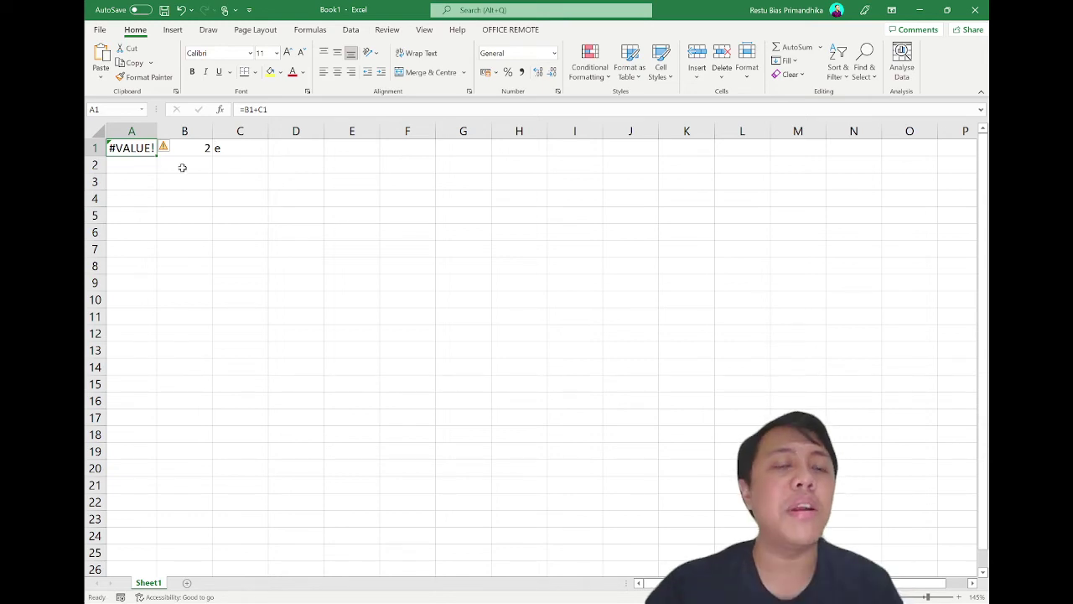
Clear the contents of cells A1 through C1.
click(241, 154)
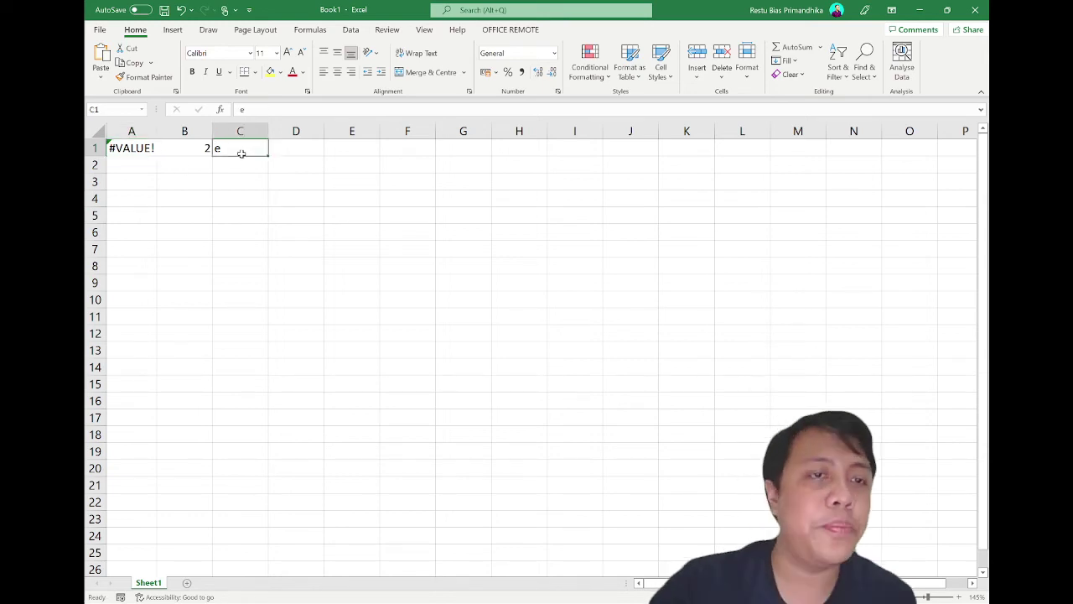
drag(240, 154, 117, 147)
key(Delete)
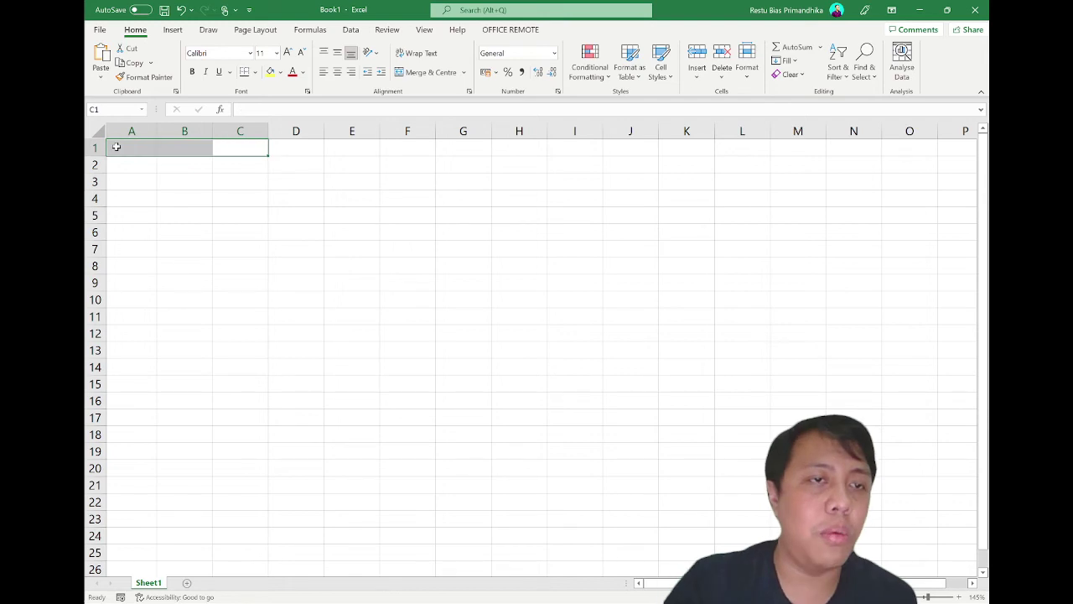
click(207, 156)
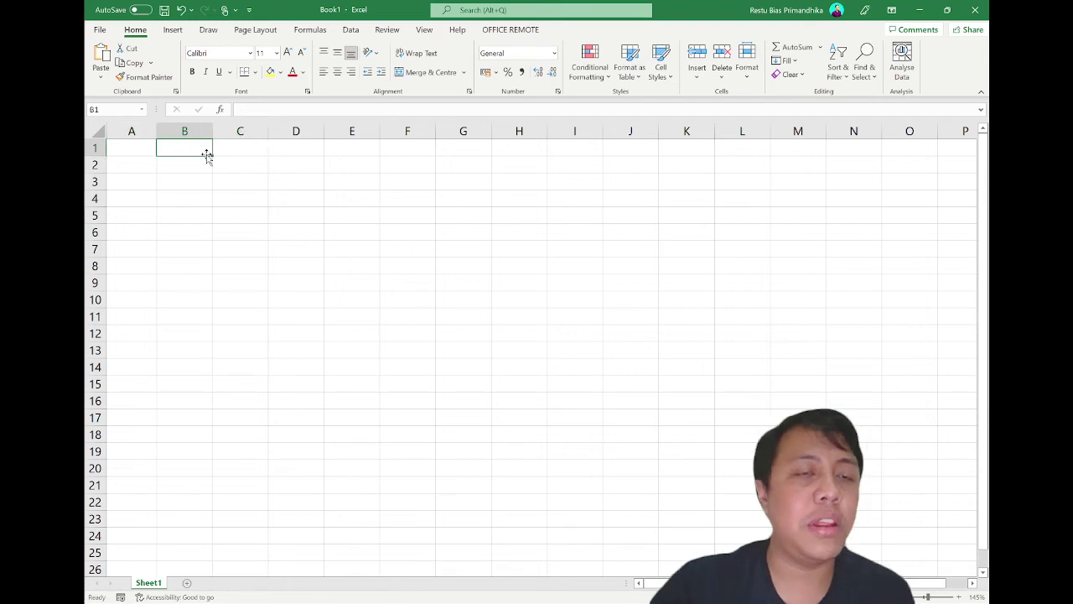
key(ctrl+semicolon)
key(ctrl+shift+semicolon)
key(Return)
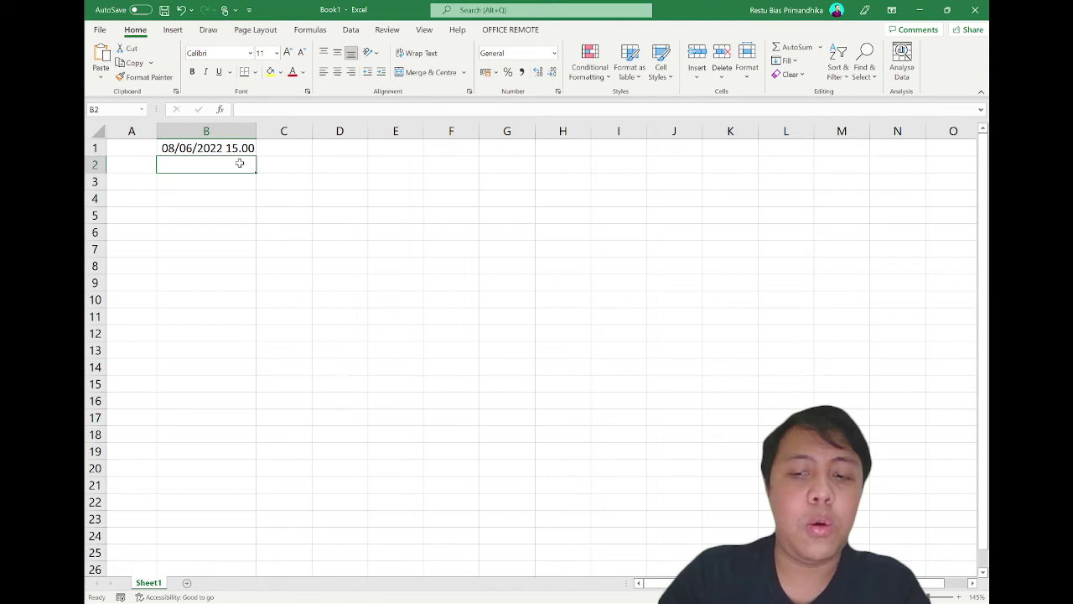
text(=RAND())
key(Return)
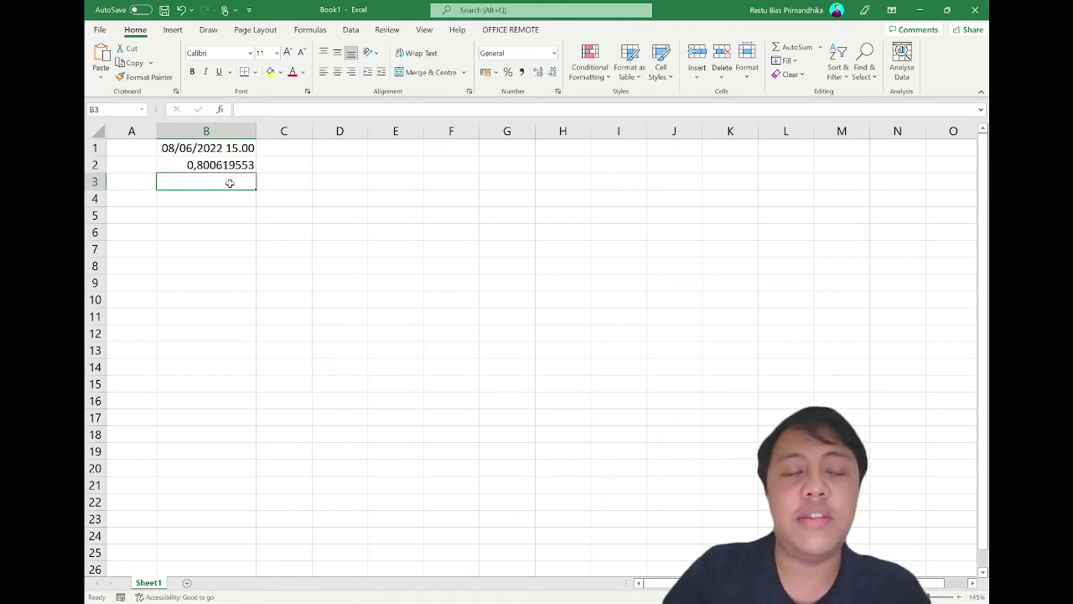
click(216, 166)
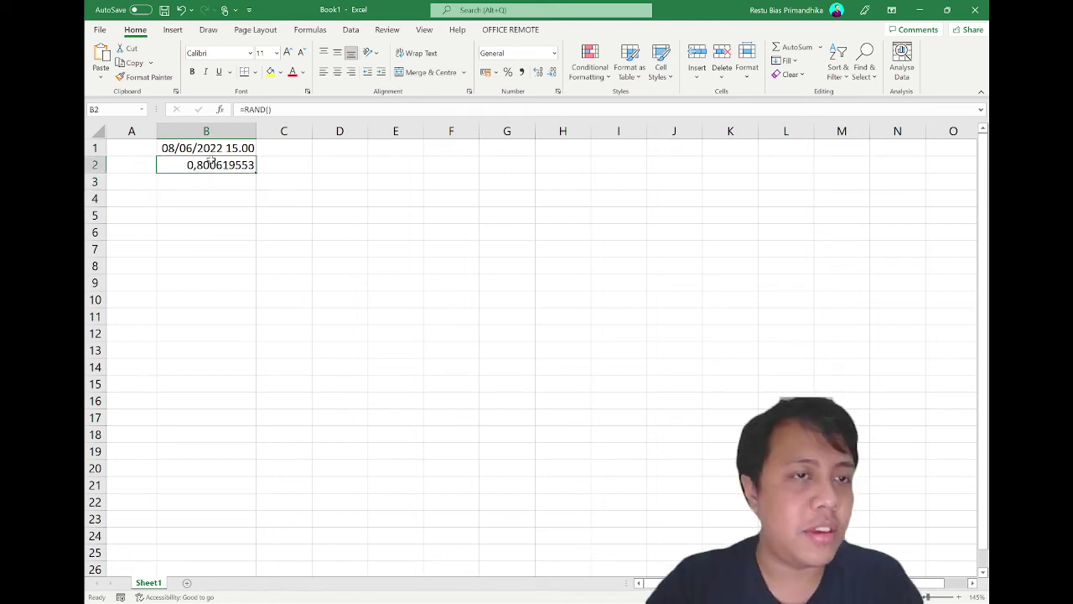
drag(210, 149, 213, 175)
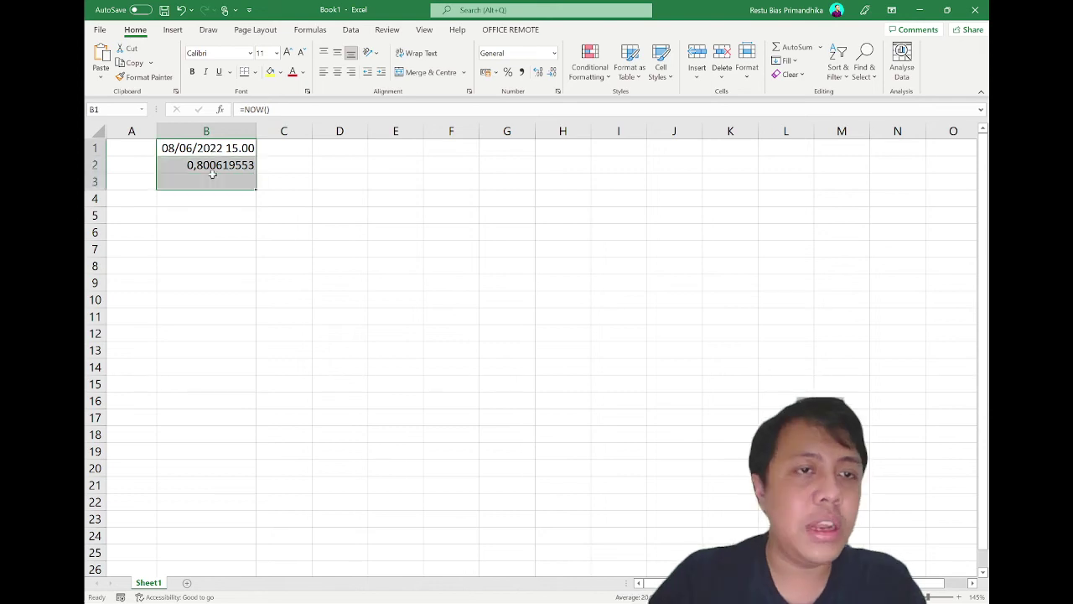
key(Delete)
click(297, 228)
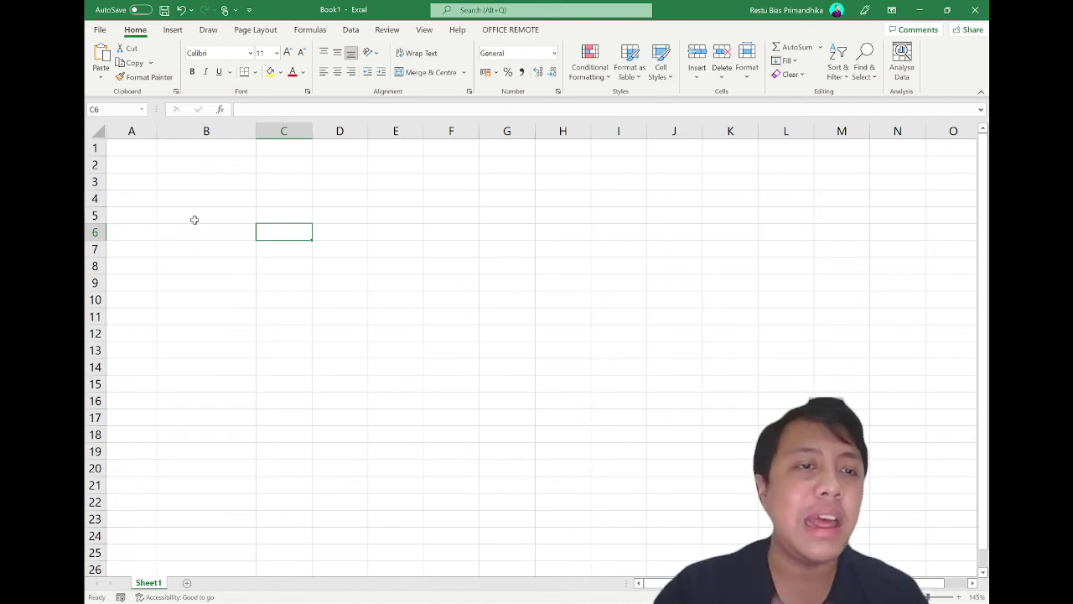
Enter the headers Nama in C5 and Usia in D5.
click(268, 212)
text(Nama)
key(Return)
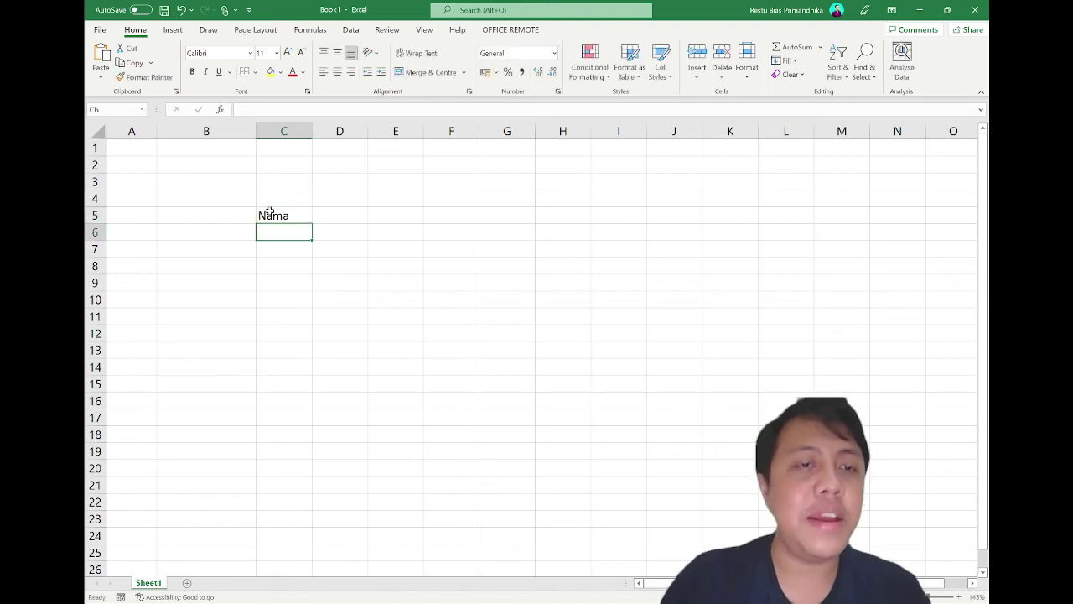
click(268, 213)
key(Right)
text(Usia)
key(Return)
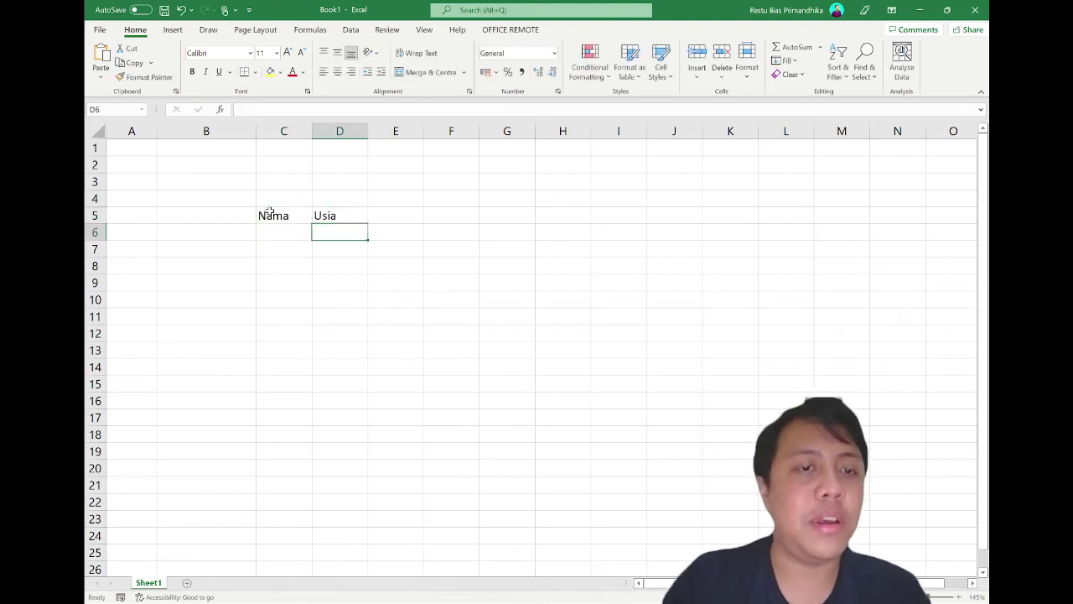
Enter the names Dodo and Herni in C6 and C7.
key(Left)
key(Down)
key(Up)
text(Dodo)
key(Return)
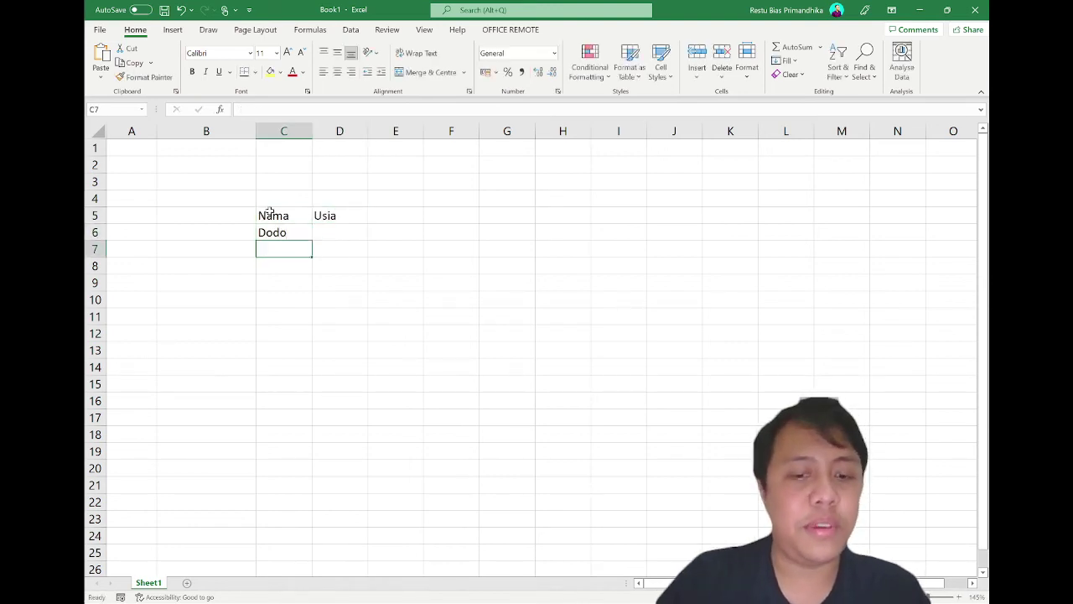
text(He)
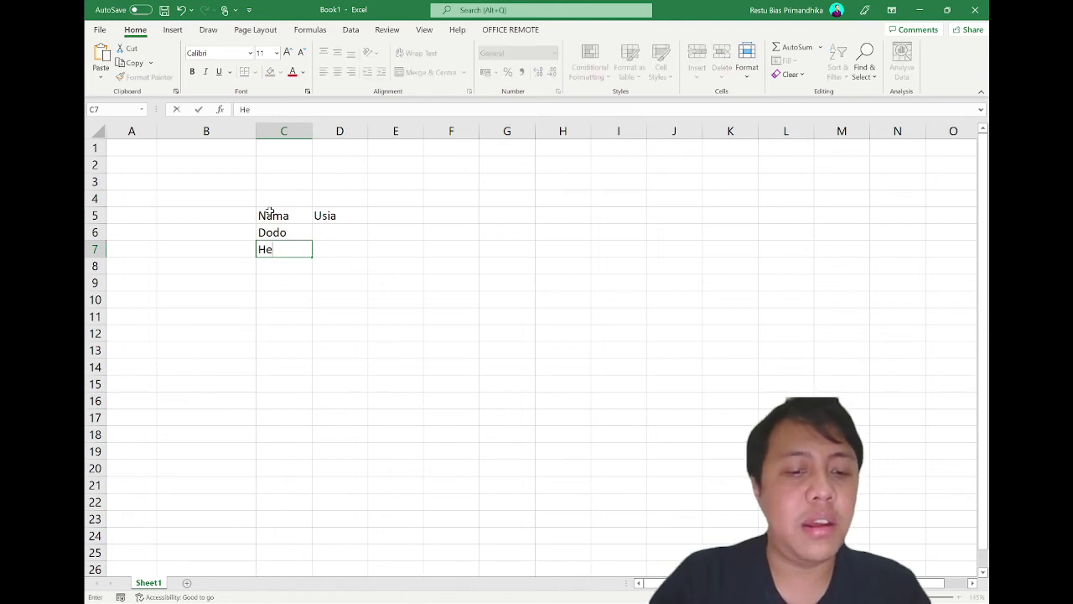
text(rni)
key(Return)
Enter ages 15 and 18 in D6:D7, then select the range C5:D7.
key(Up)
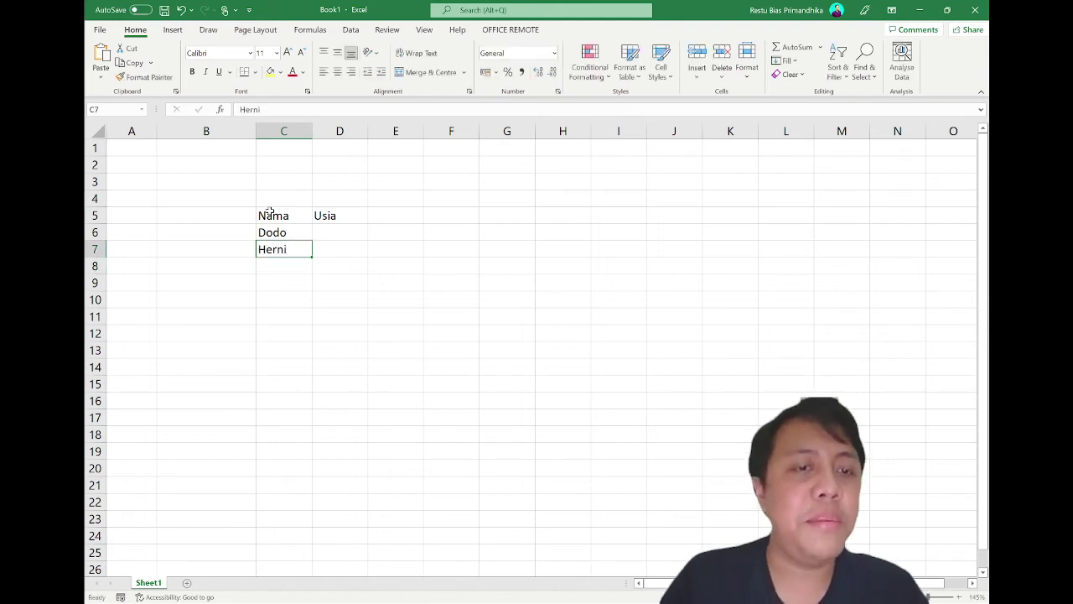
key(Up)
key(Right)
text(15)
key(Return)
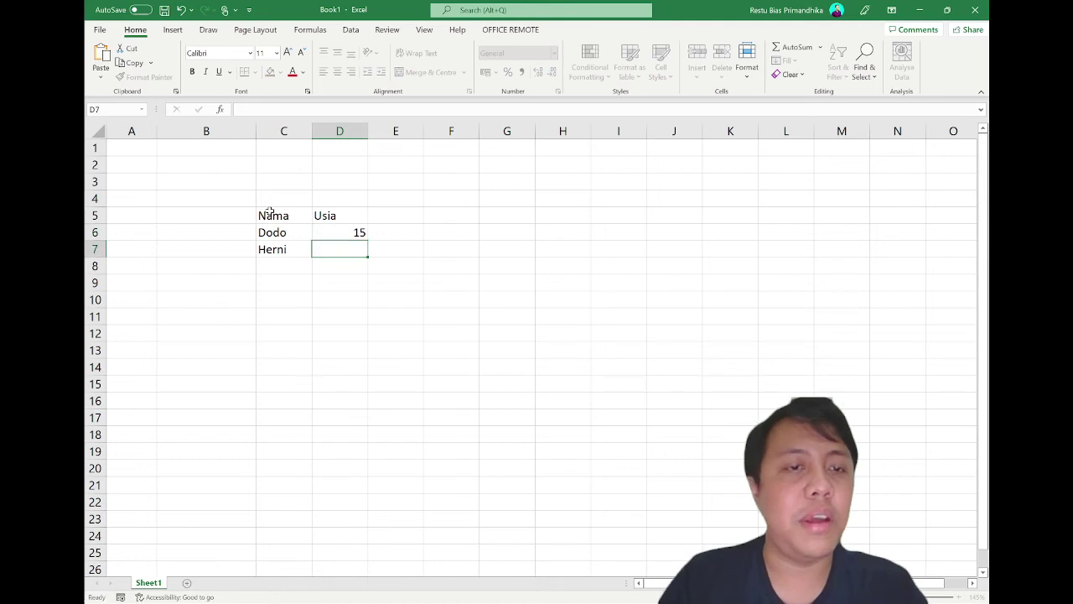
text(87)
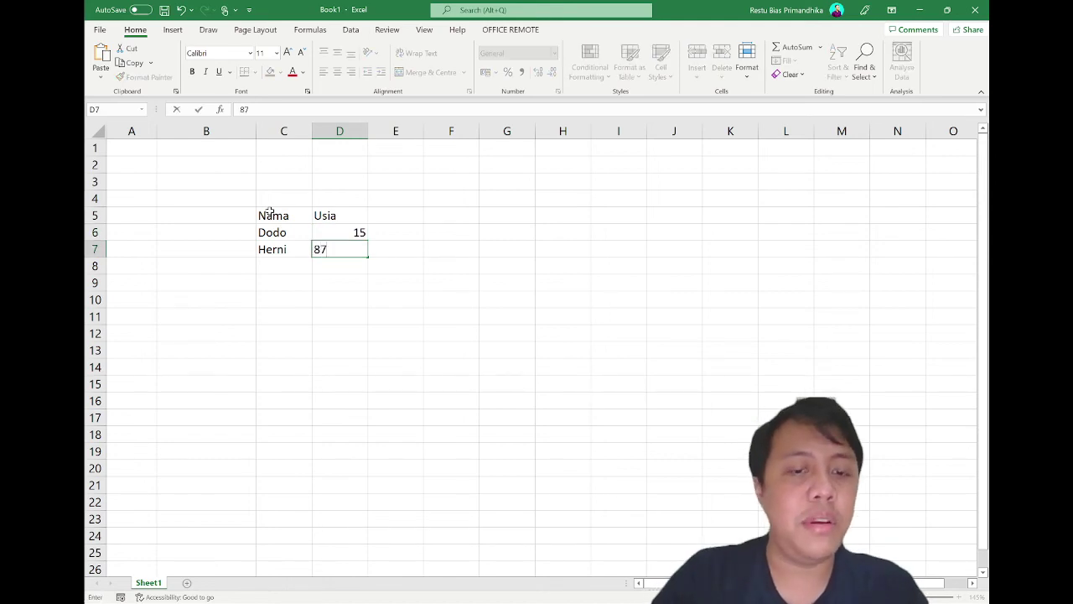
key(BackSpace)
key(BackSpace)
text(18)
key(Return)
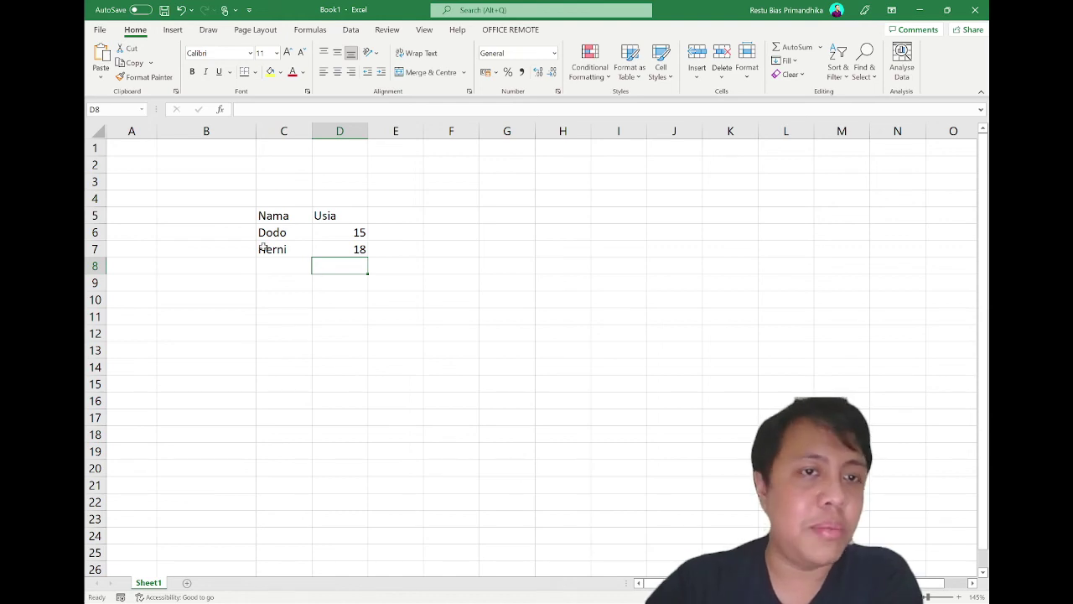
drag(342, 245, 352, 253)
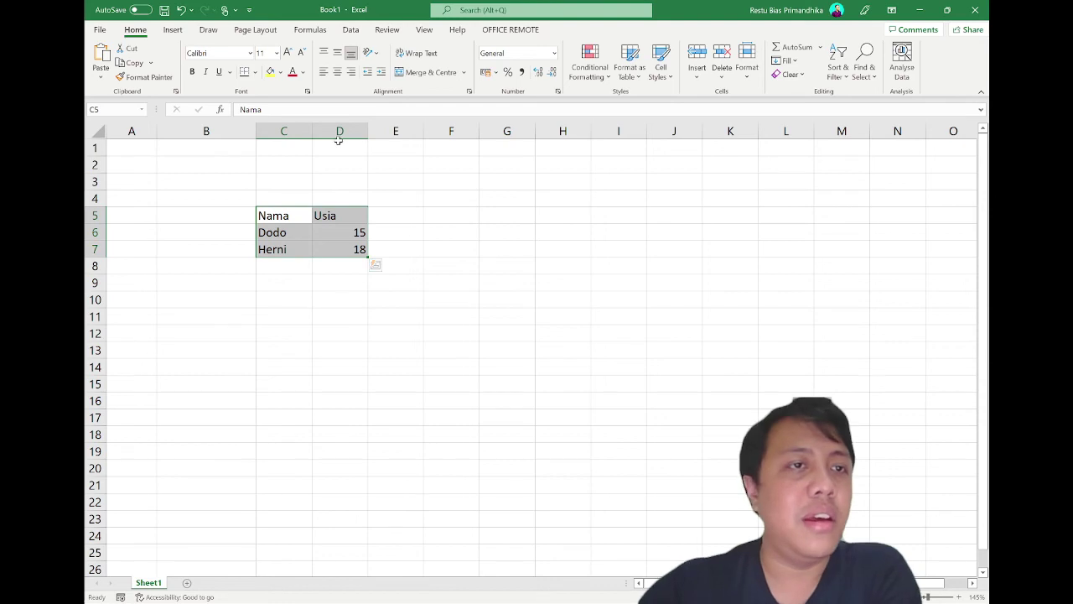
Insert a table from $C$5:$D$7, then reselect the whole table including headers.
click(172, 29)
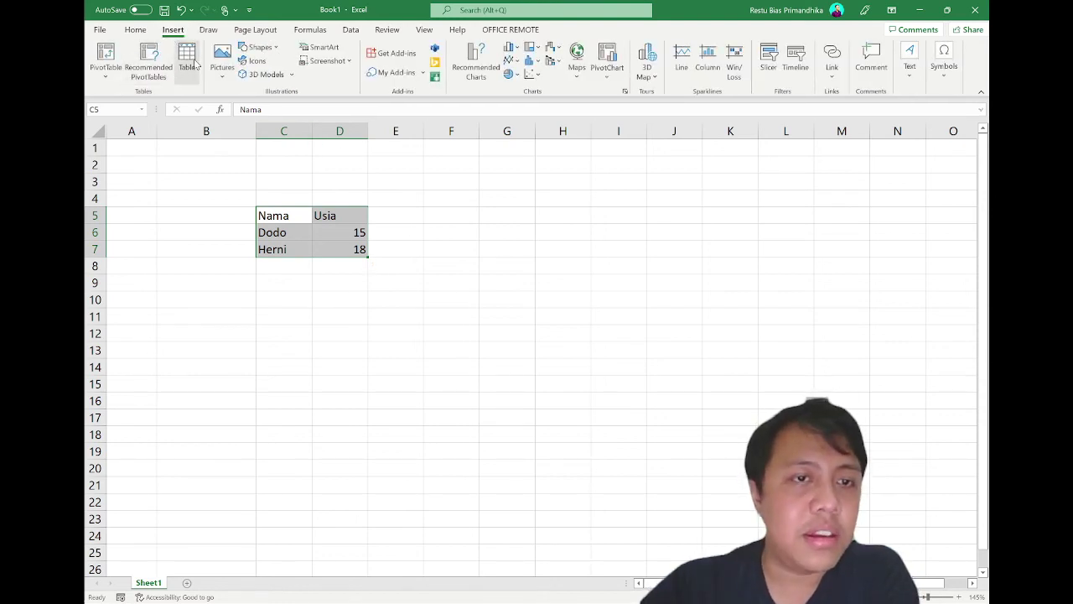
click(186, 60)
click(576, 321)
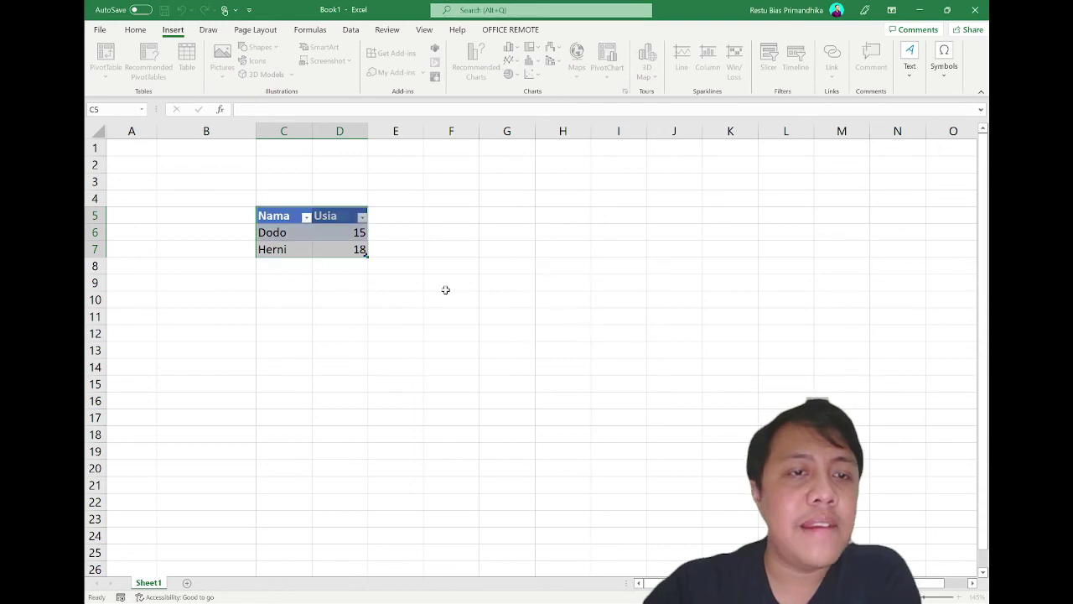
click(359, 247)
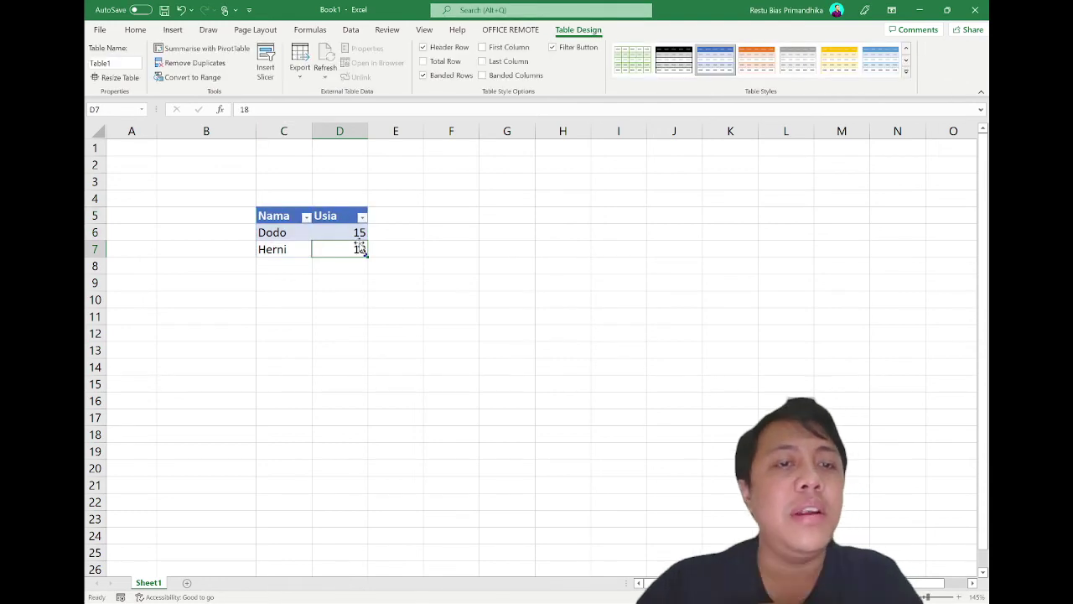
click(331, 263)
click(326, 255)
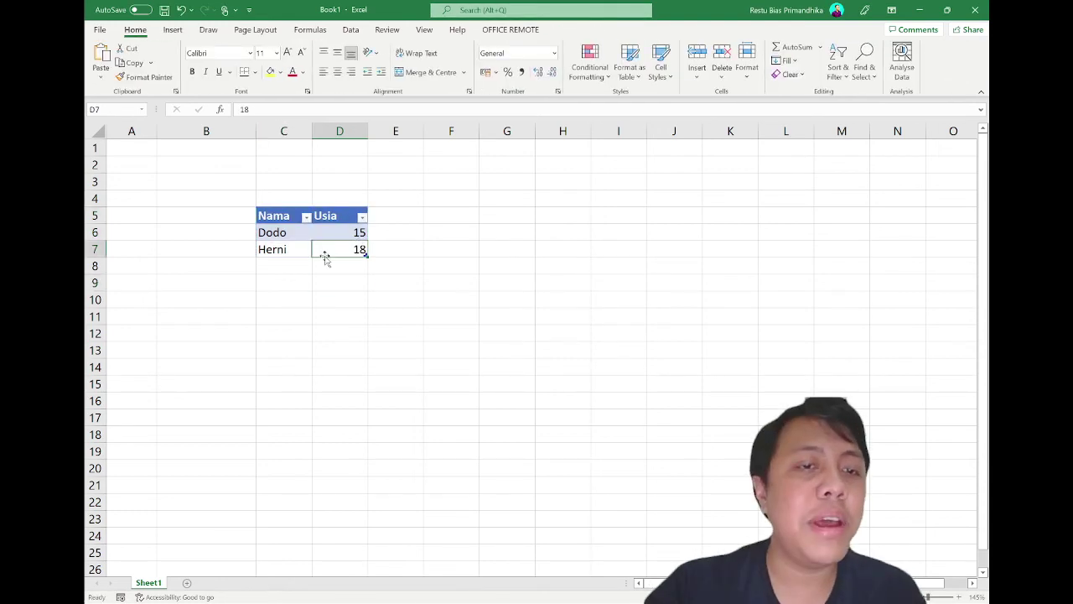
drag(326, 251, 307, 241)
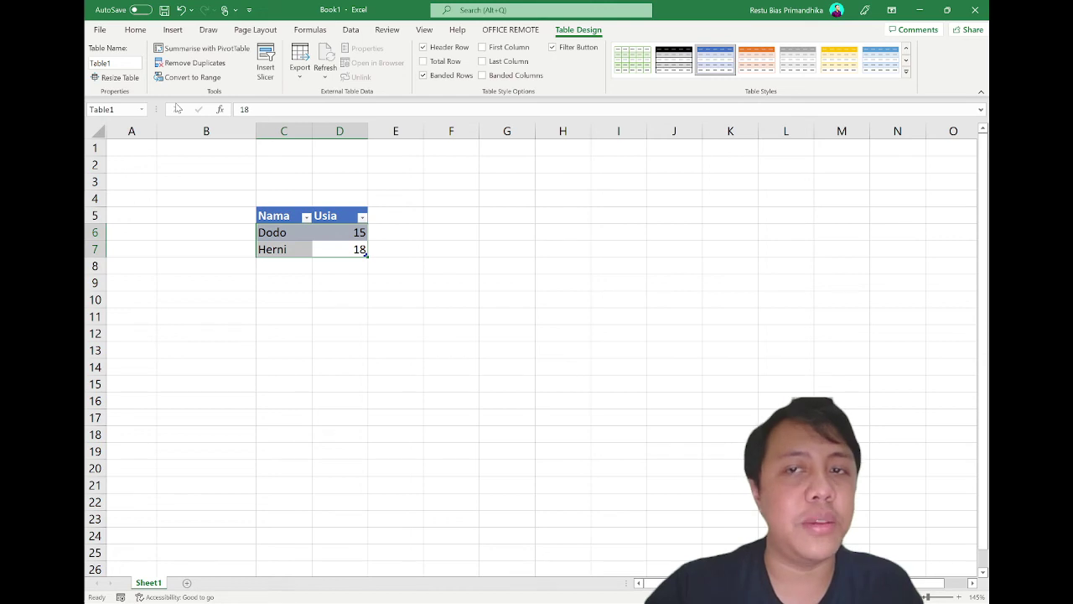
click(135, 32)
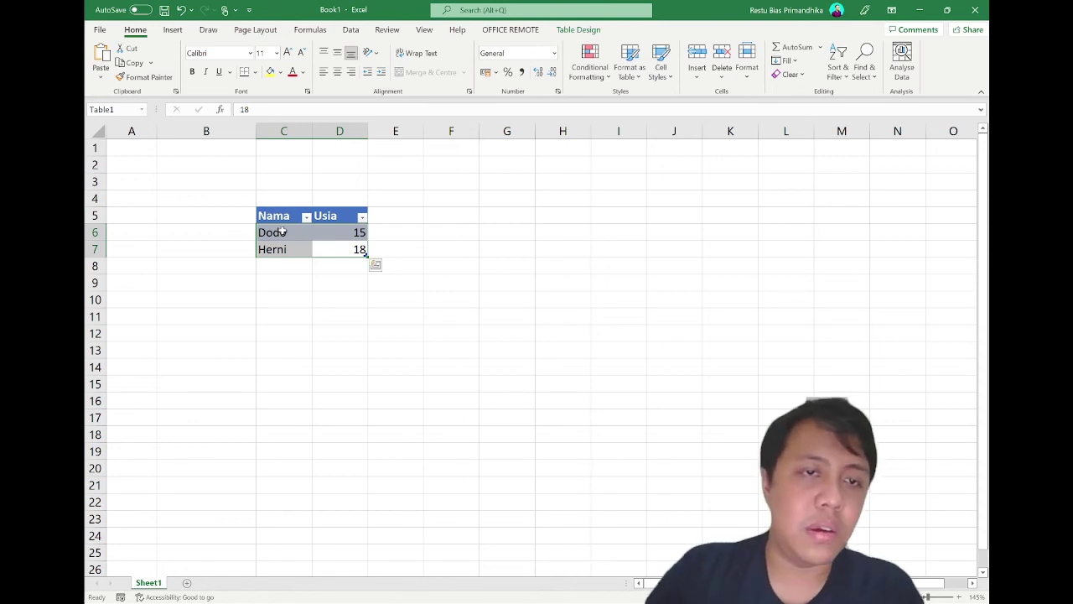
drag(272, 220, 334, 249)
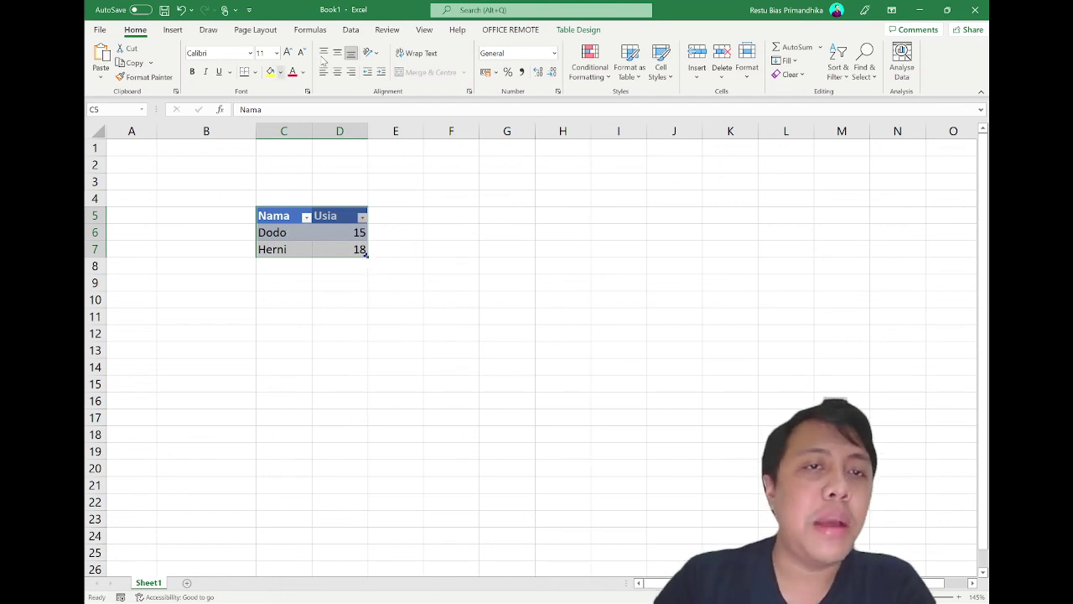
Apply the black-header style from the table styles gallery.
click(571, 31)
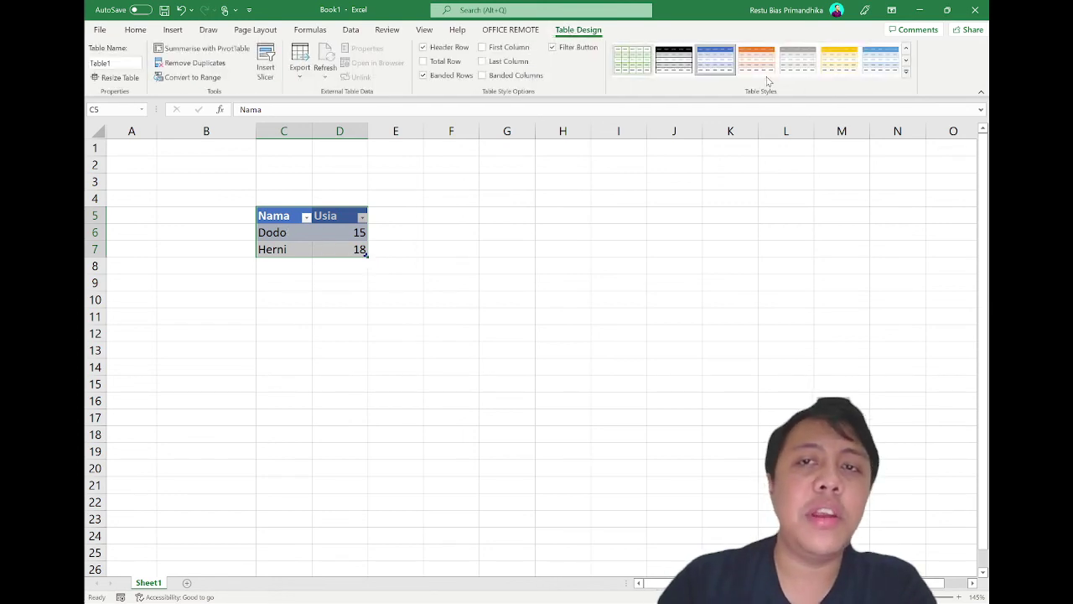
click(906, 72)
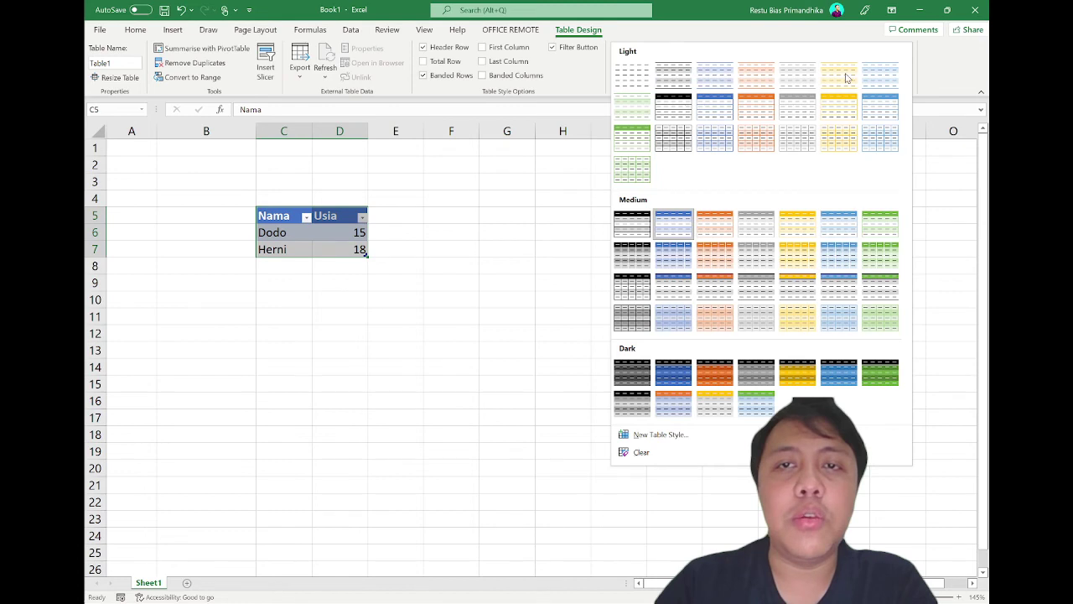
click(673, 107)
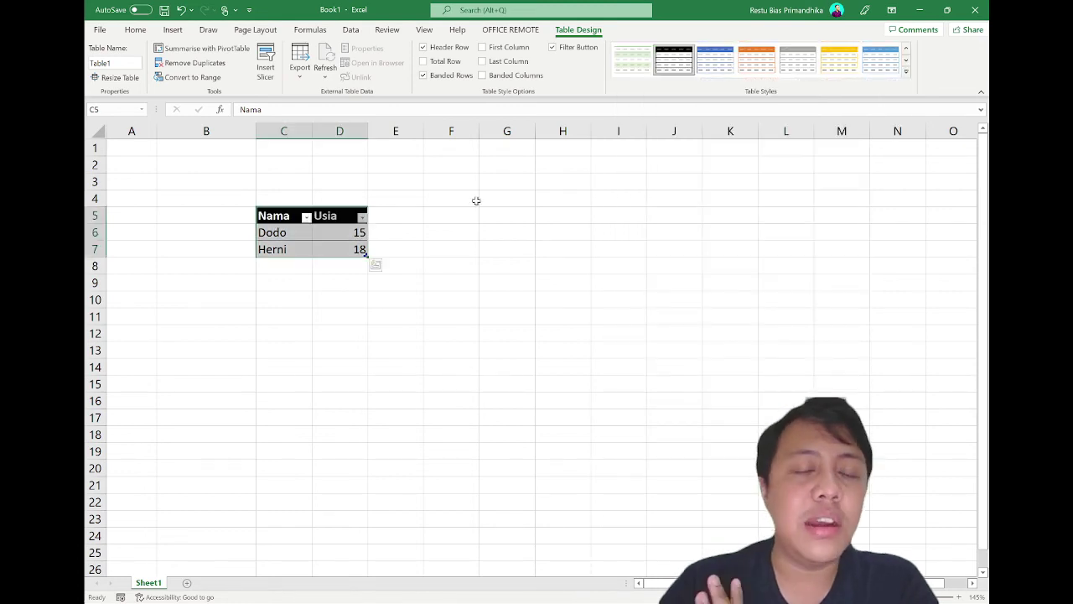
Centre the table text horizontally and vertically, and add All Borders.
click(135, 29)
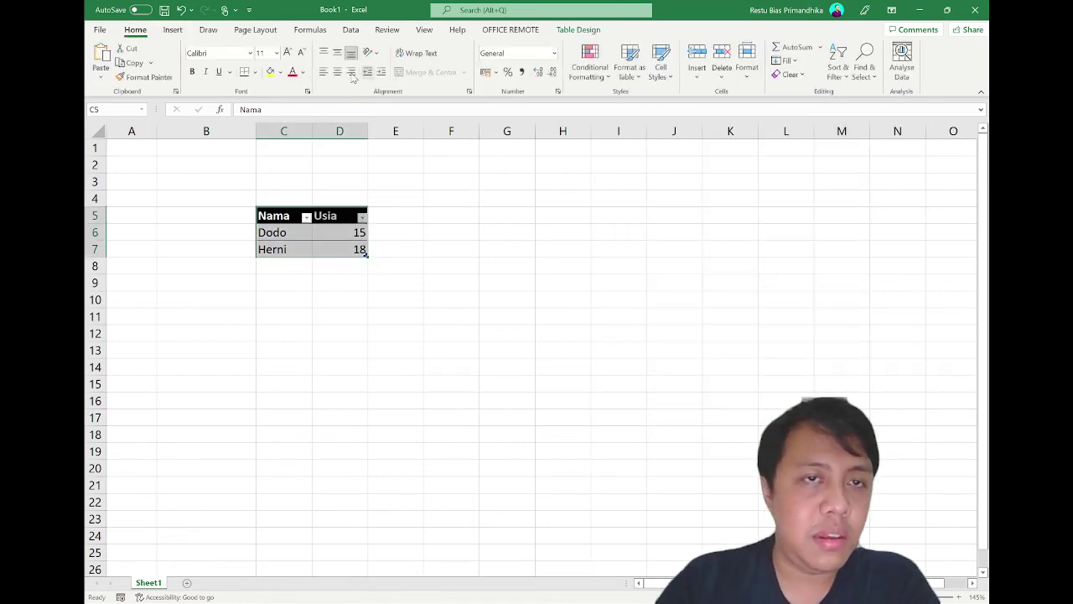
click(337, 73)
click(337, 52)
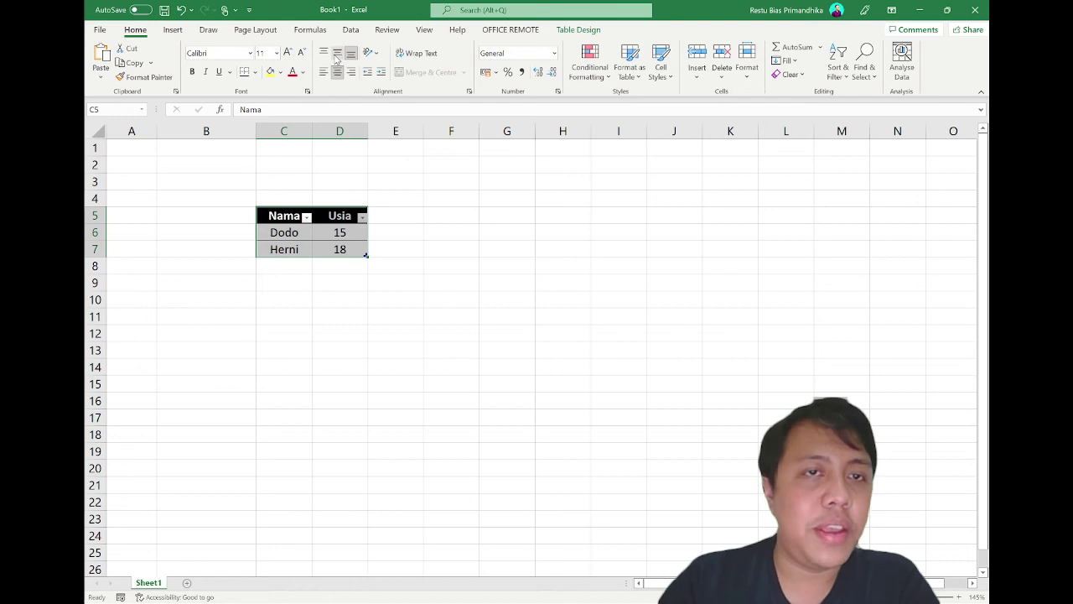
click(254, 73)
click(282, 202)
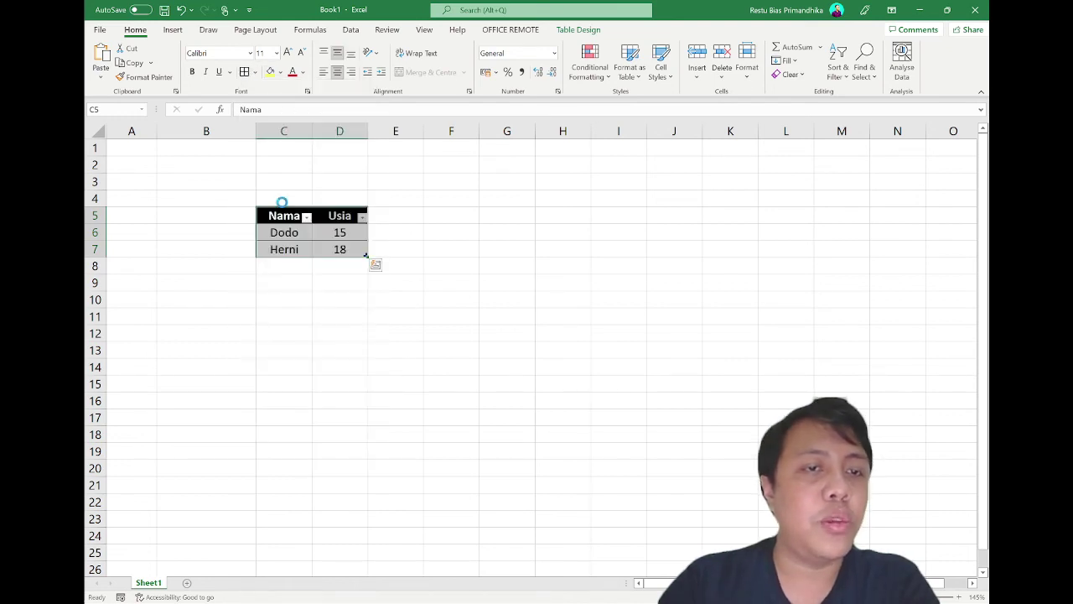
click(376, 265)
click(409, 257)
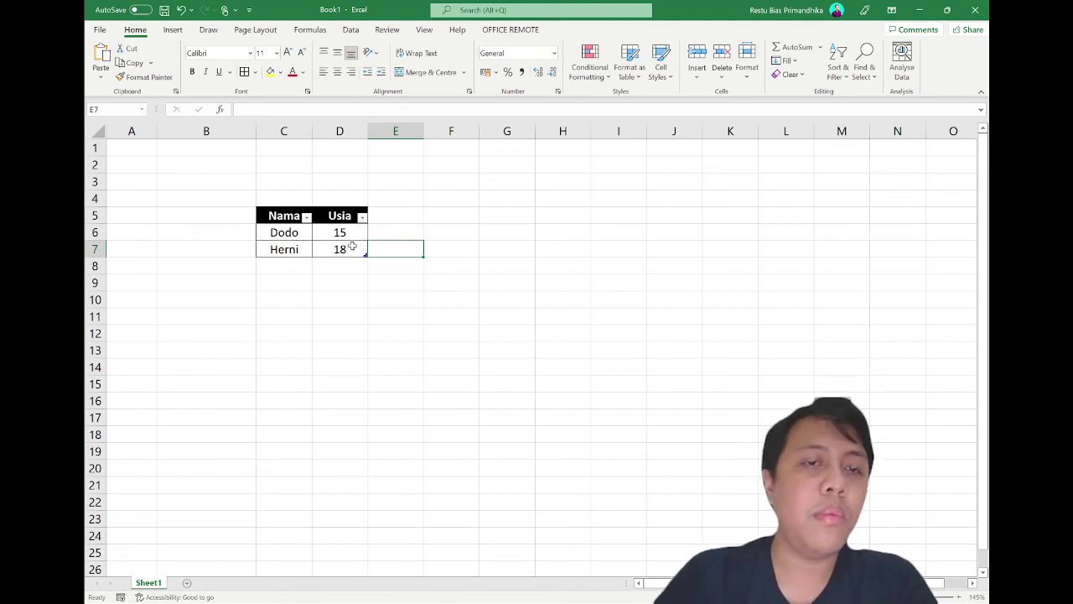
click(355, 234)
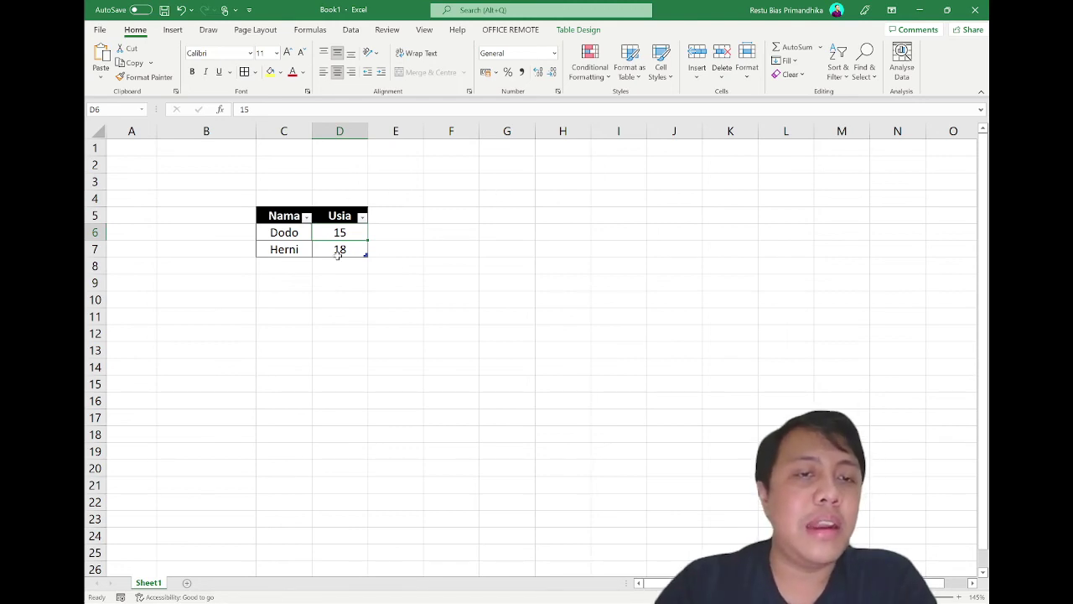
click(285, 235)
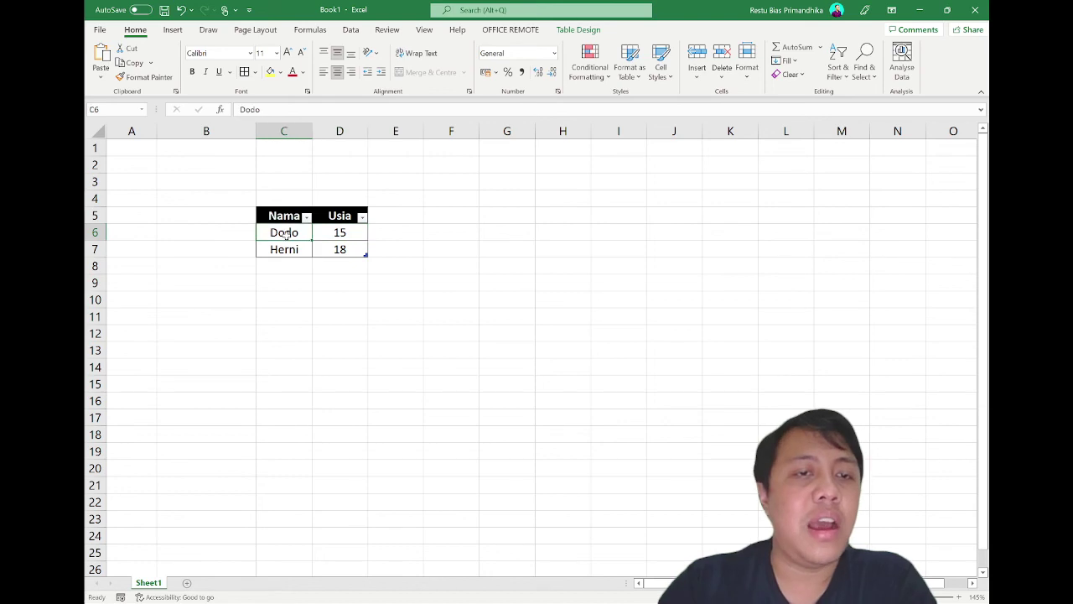
click(328, 235)
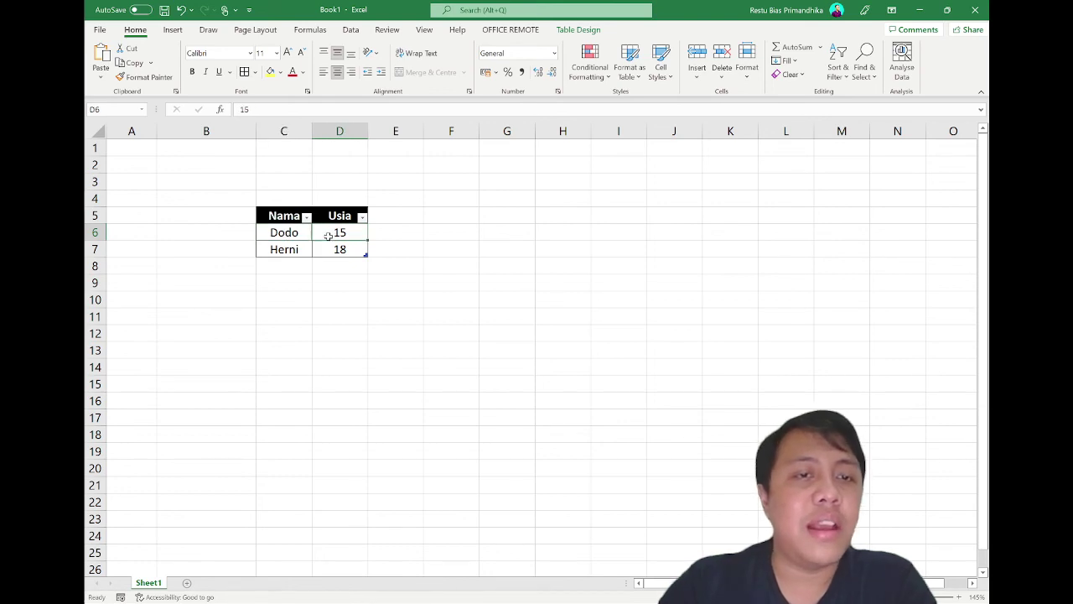
click(554, 55)
click(548, 133)
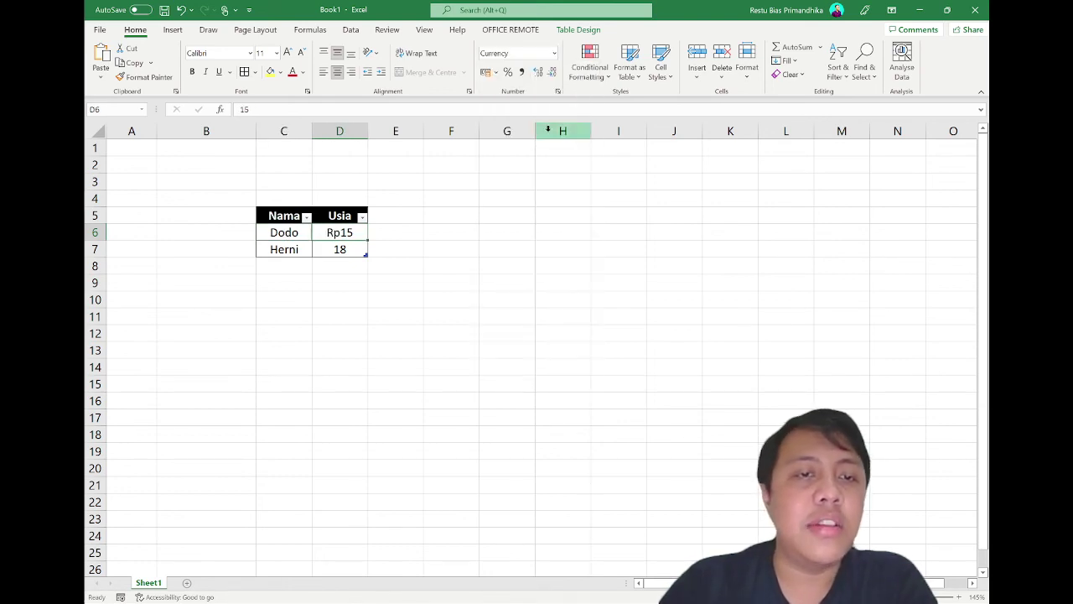
double_click(368, 132)
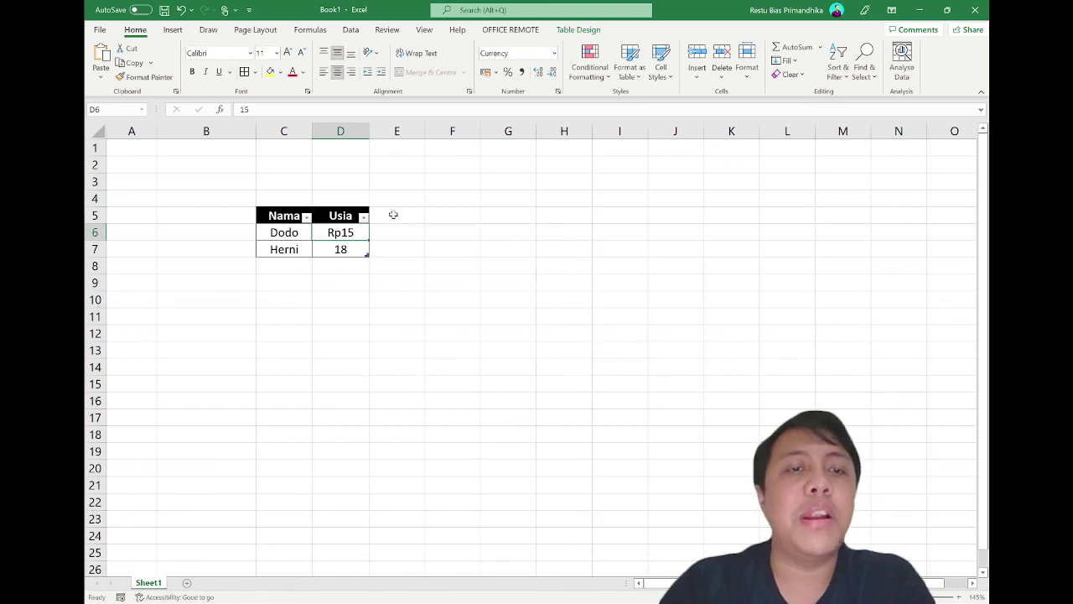
click(554, 53)
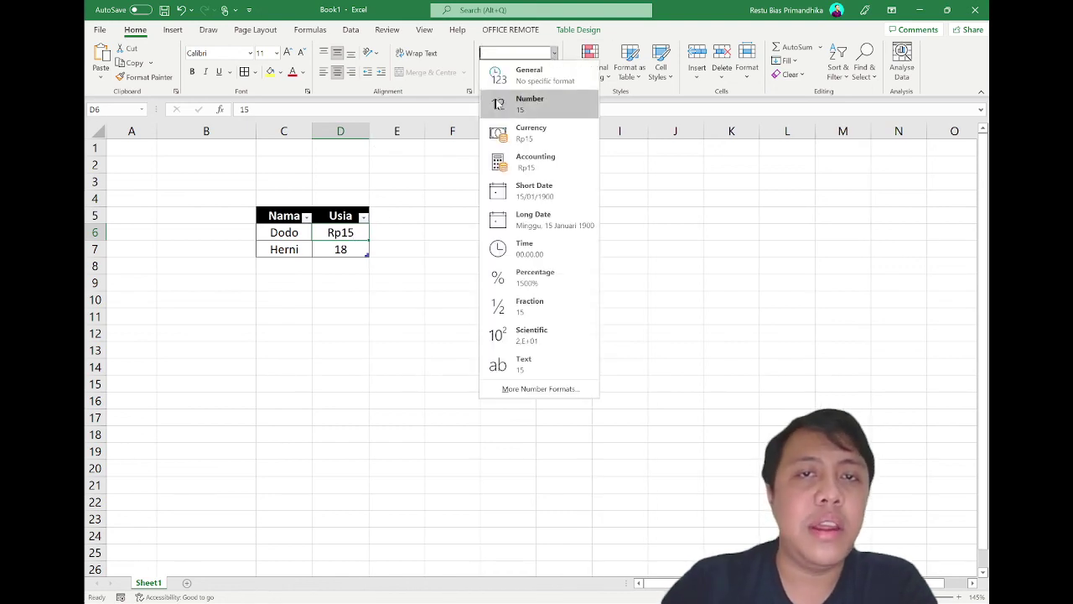
key(Escape)
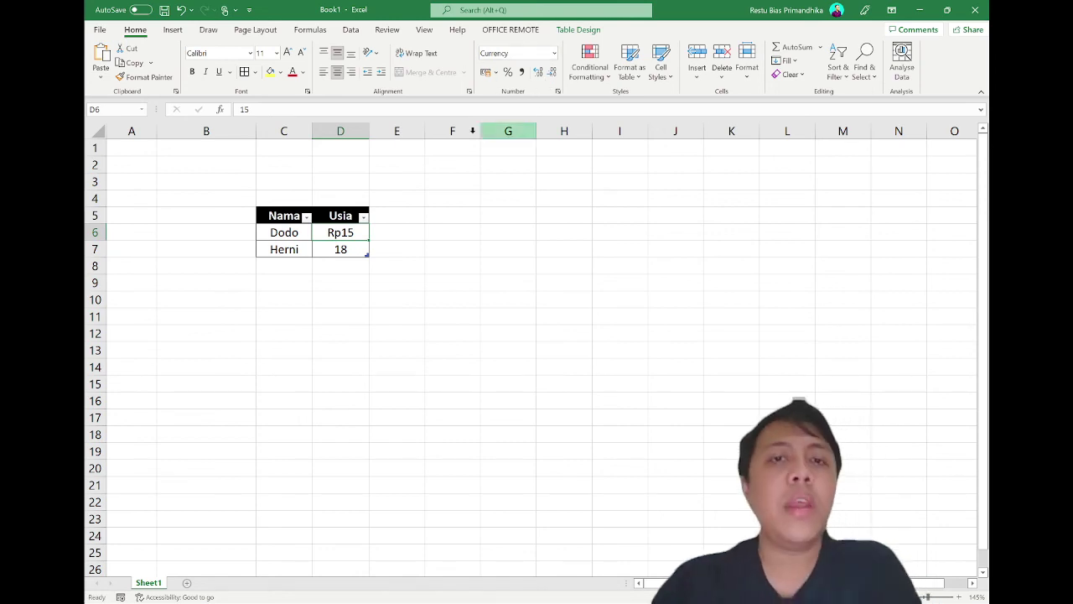
click(554, 53)
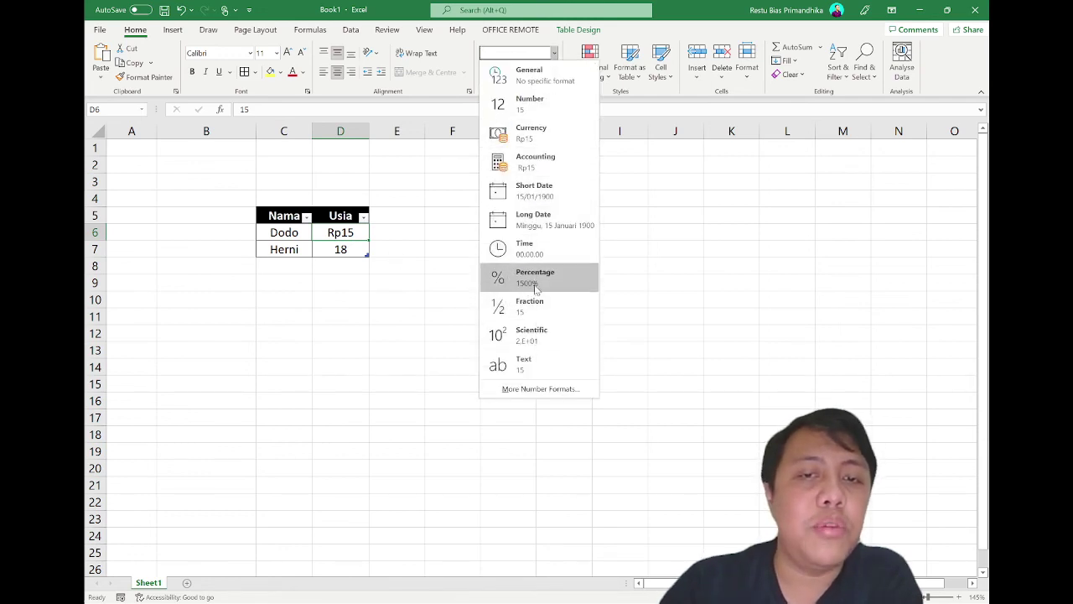
click(539, 301)
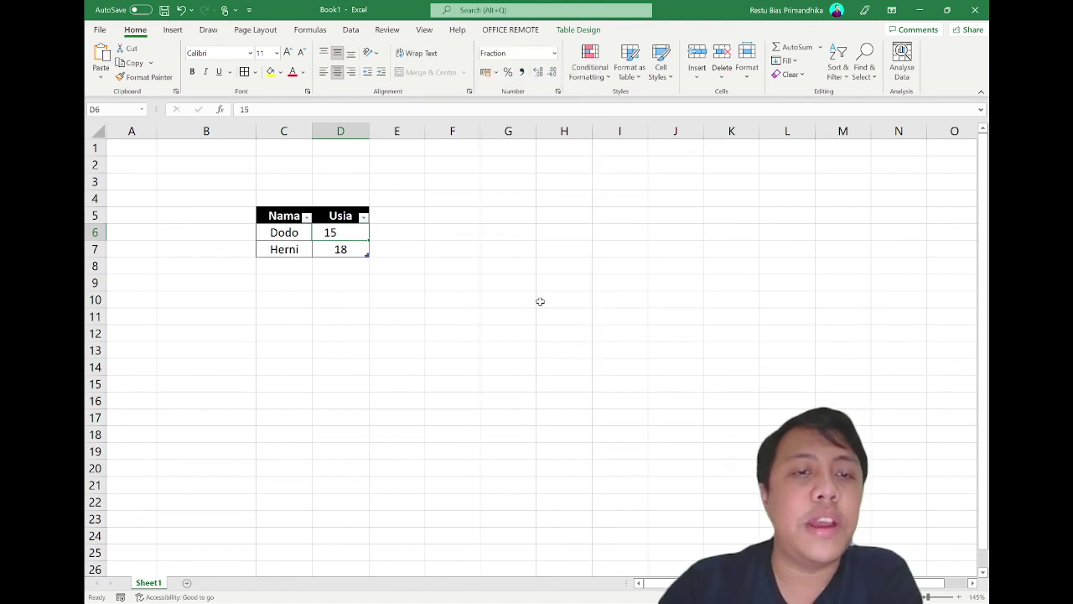
click(553, 52)
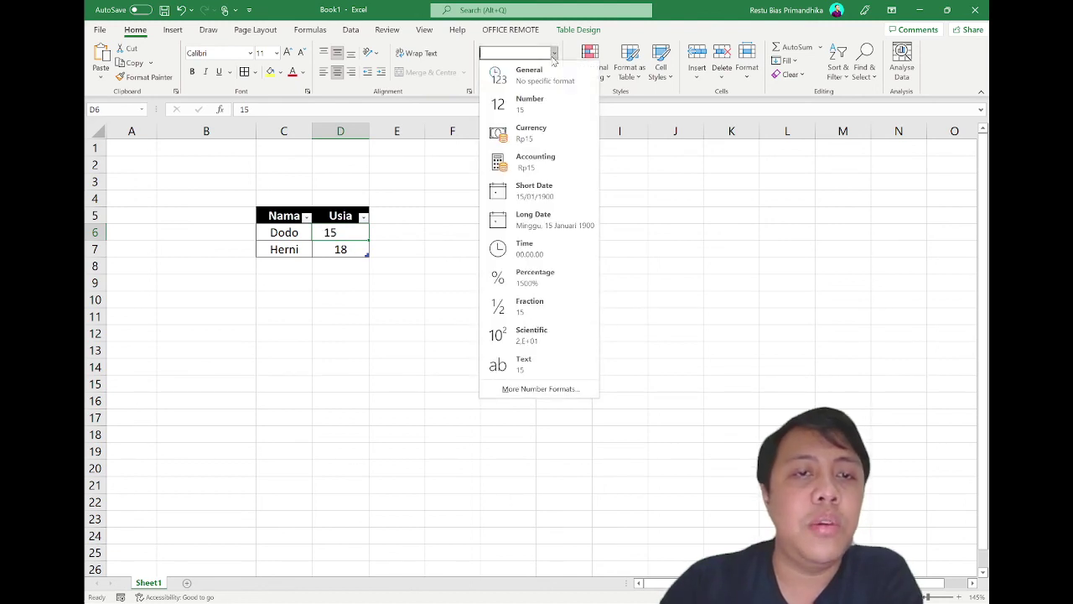
click(544, 277)
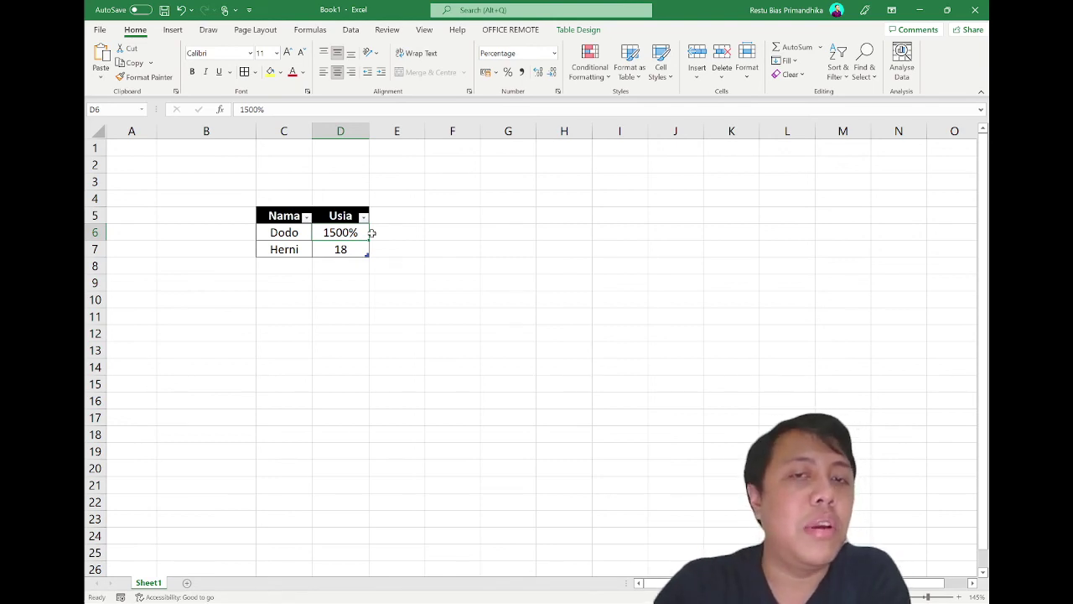
click(554, 53)
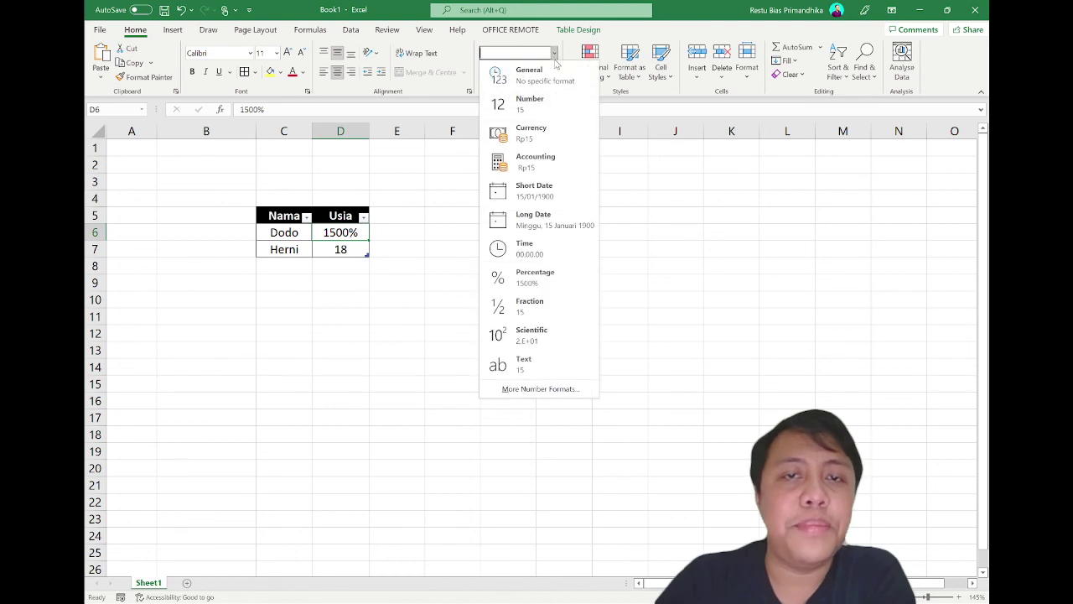
click(516, 74)
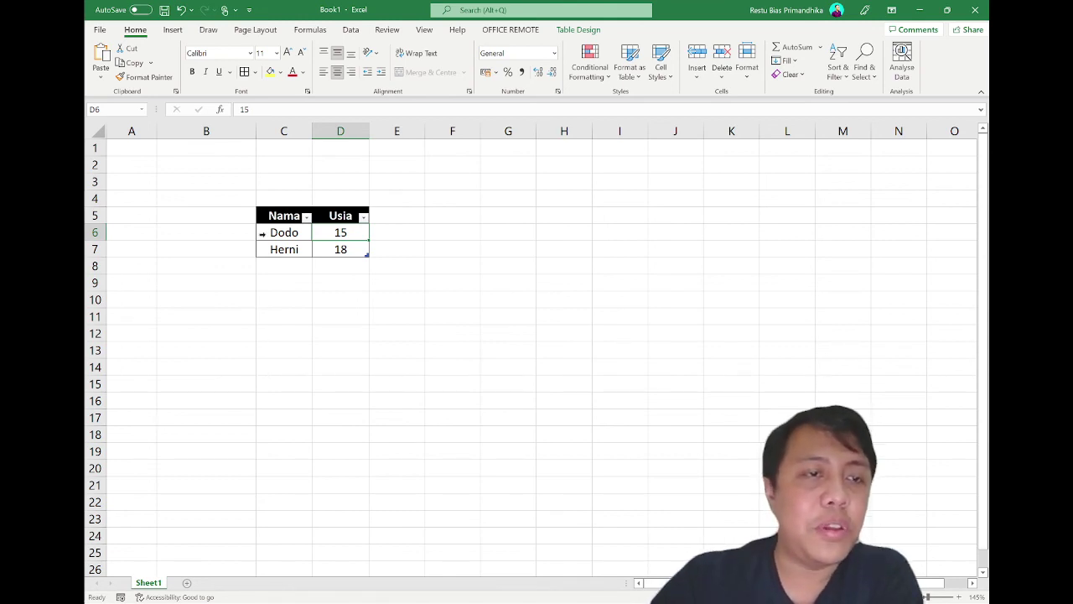
Delete rows 5 to 7 containing the Nama/Usia table via the right-click menu.
drag(99, 216, 99, 249)
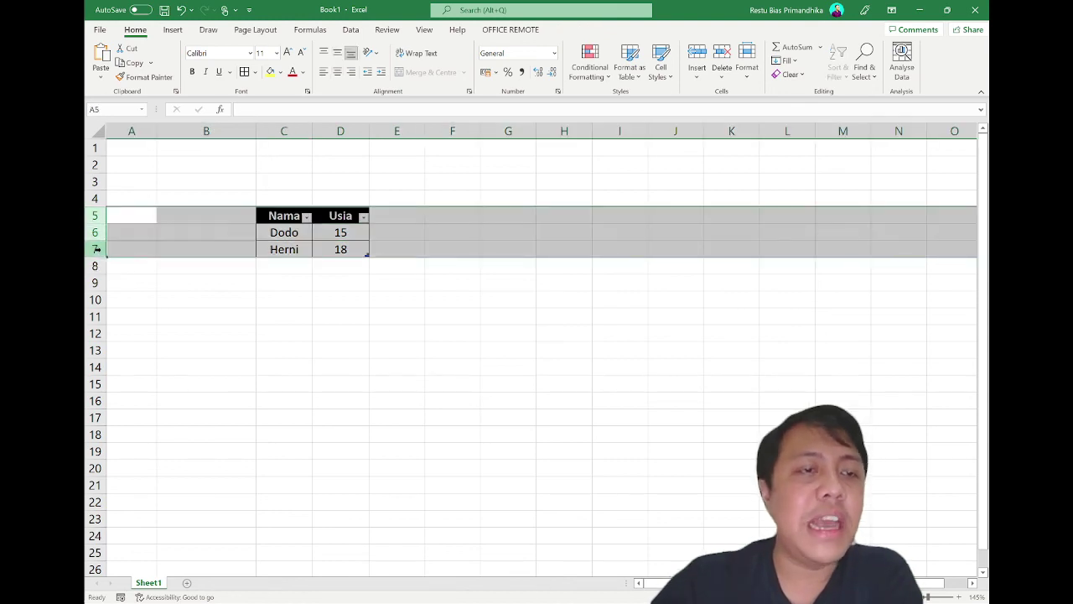
right_click(103, 249)
click(135, 369)
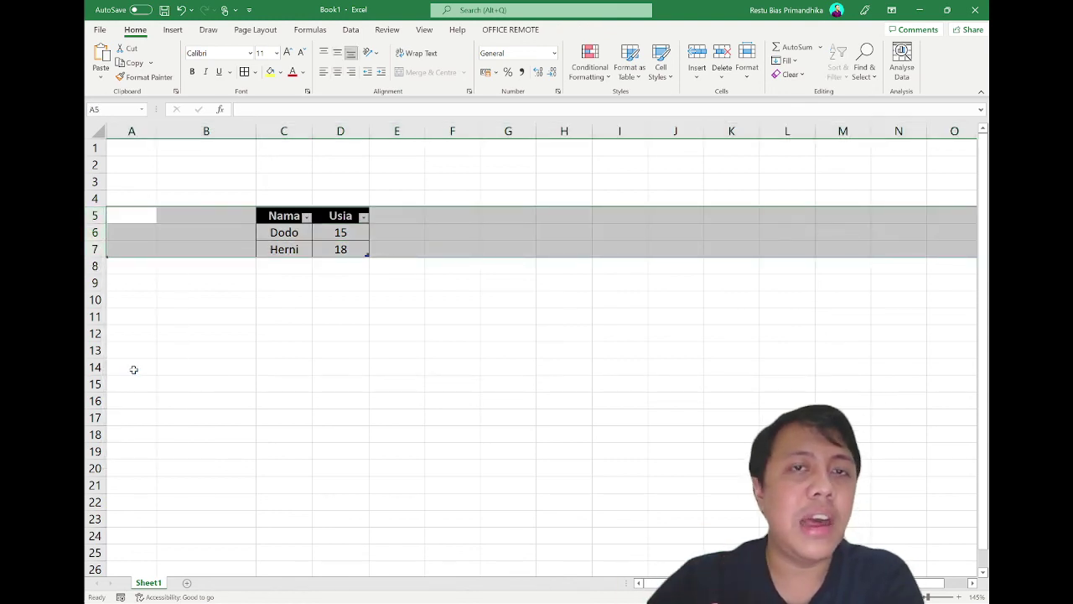
click(294, 279)
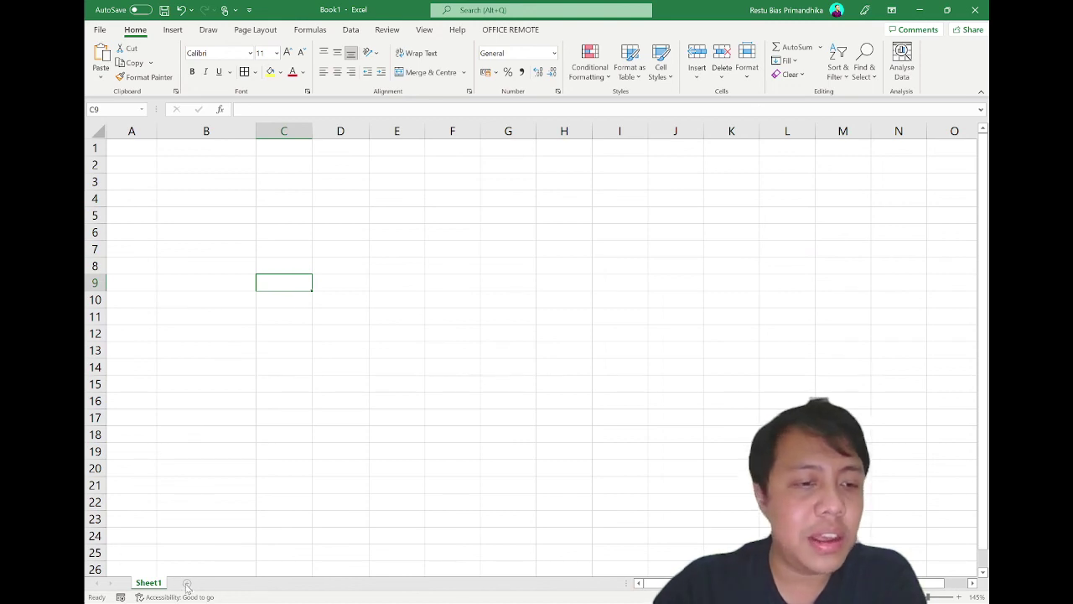
Add a new Sheet2, switch between Sheet2 and Sheet1, and settle on Sheet1.
click(212, 583)
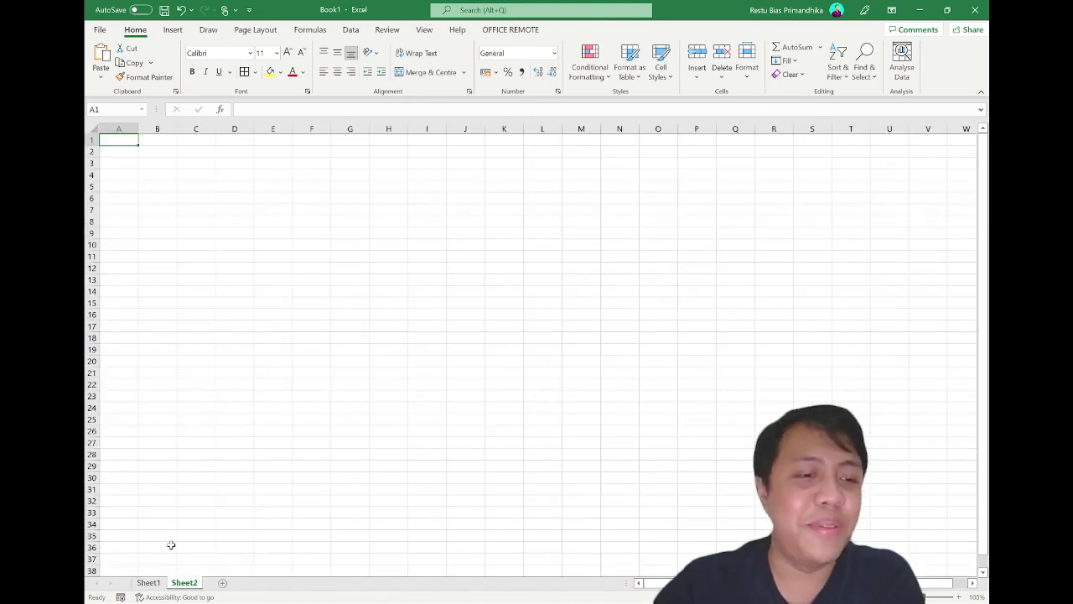
click(149, 582)
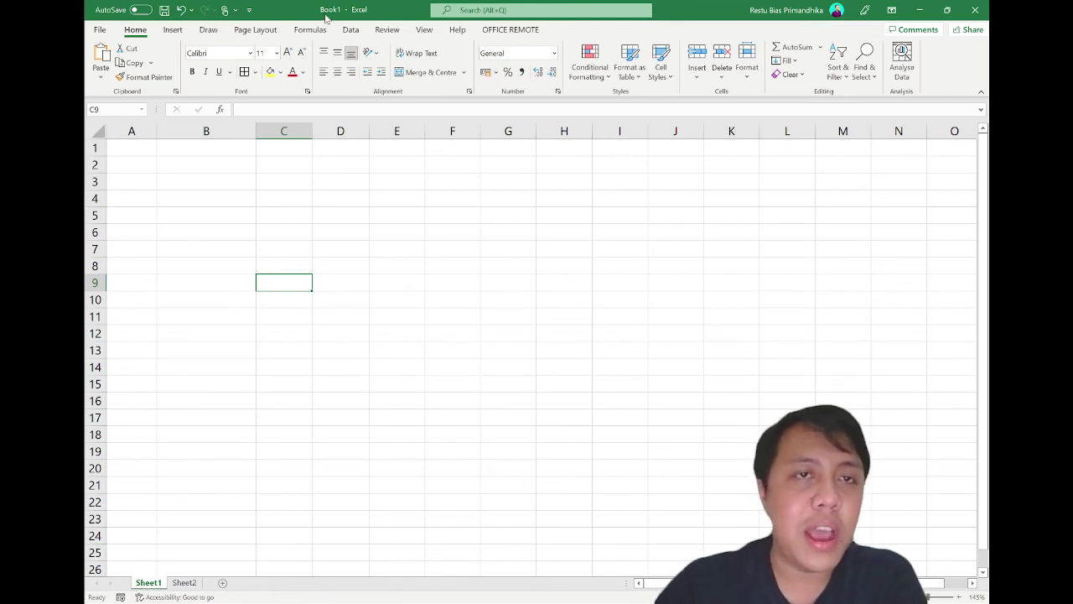
click(180, 585)
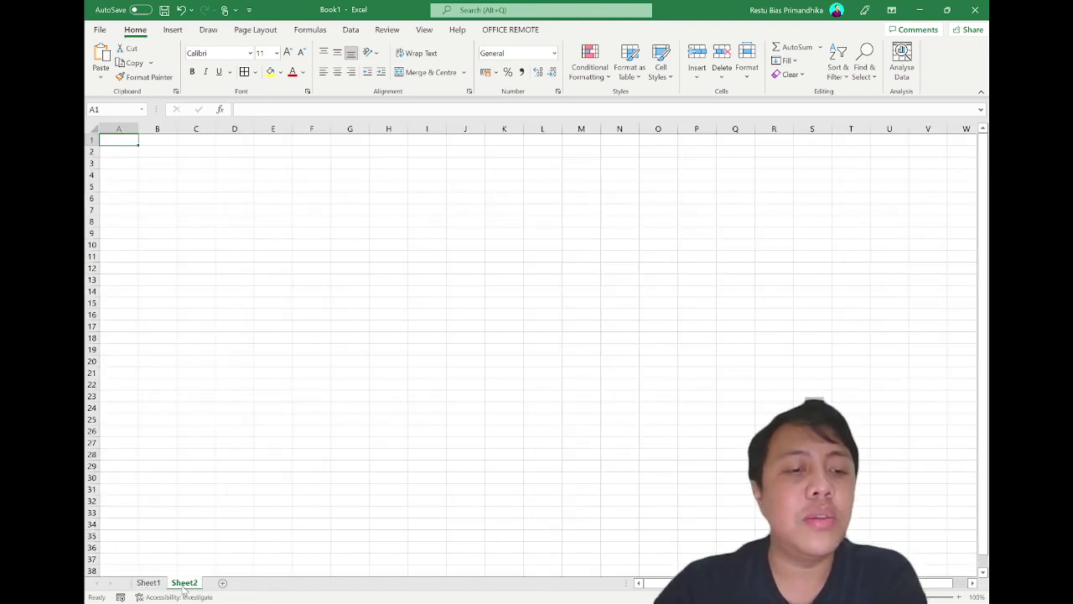
click(151, 585)
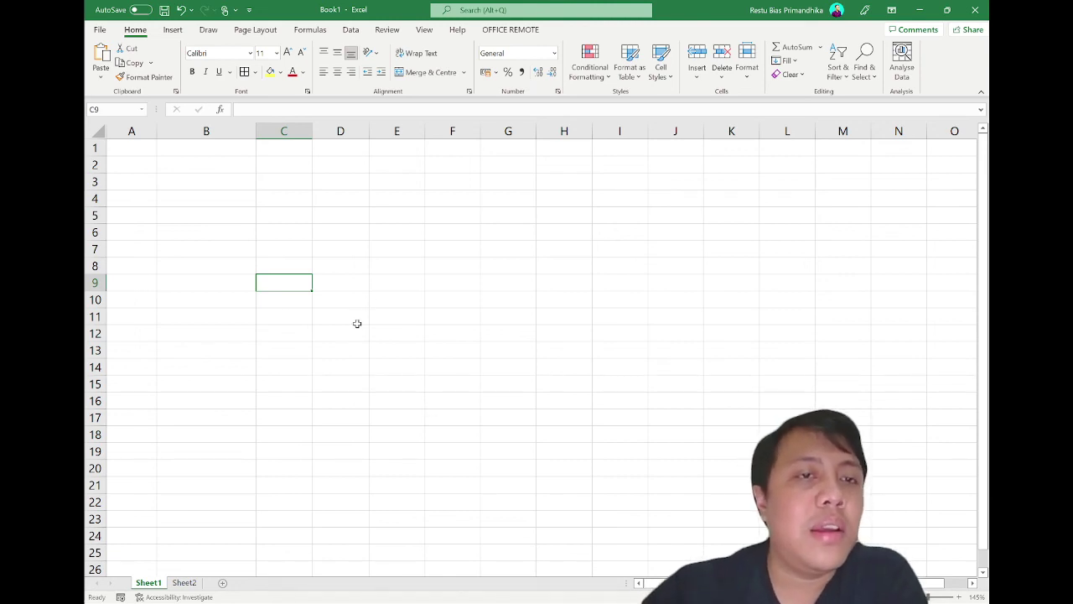
click(348, 300)
click(223, 294)
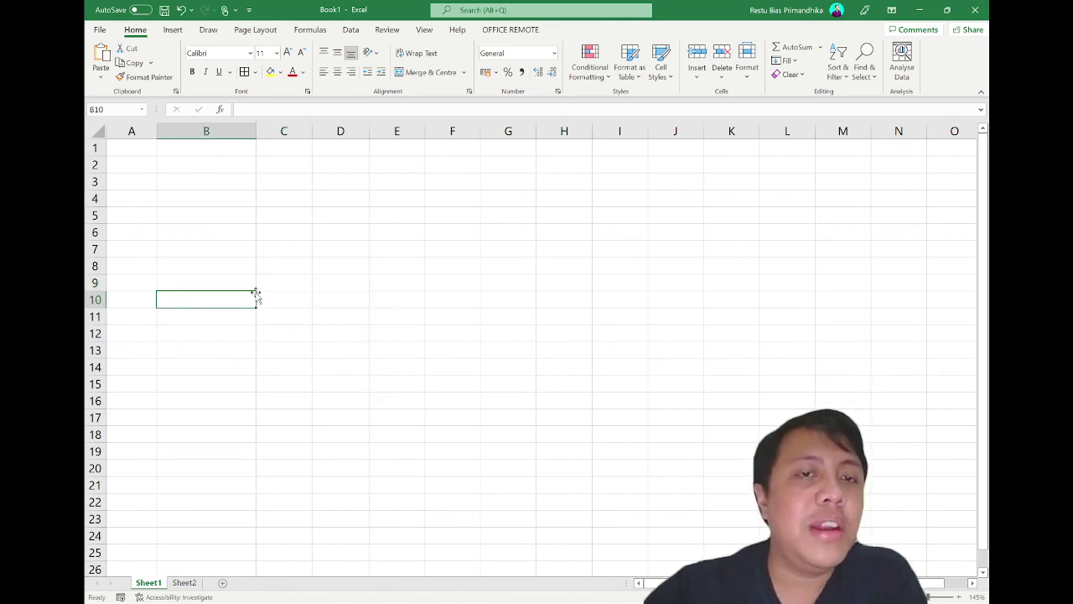